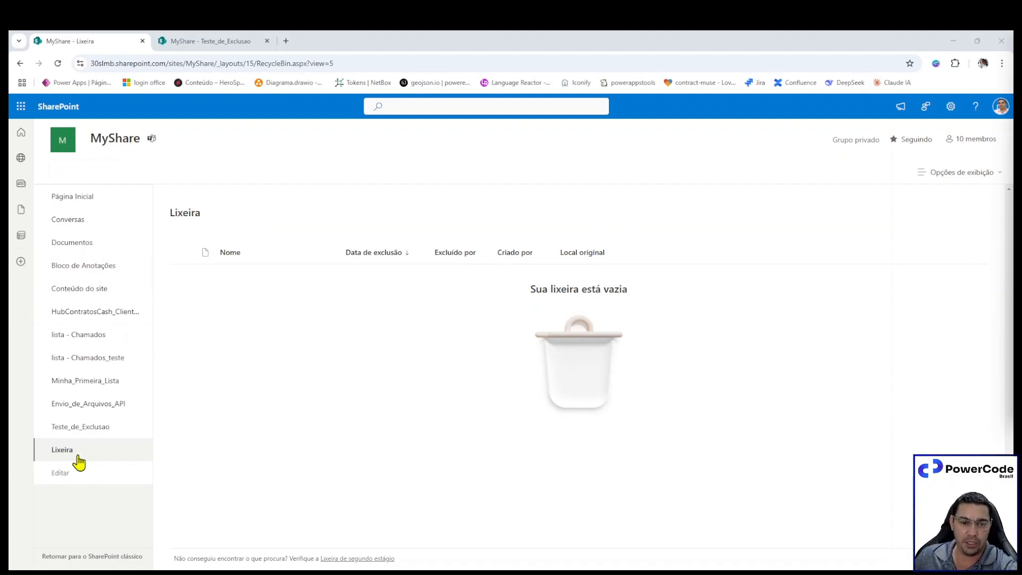
- Open the MyShare site's contents through the site settings and go to its recycle bin
{"action": "left_click", "coordinate": [950, 108]}
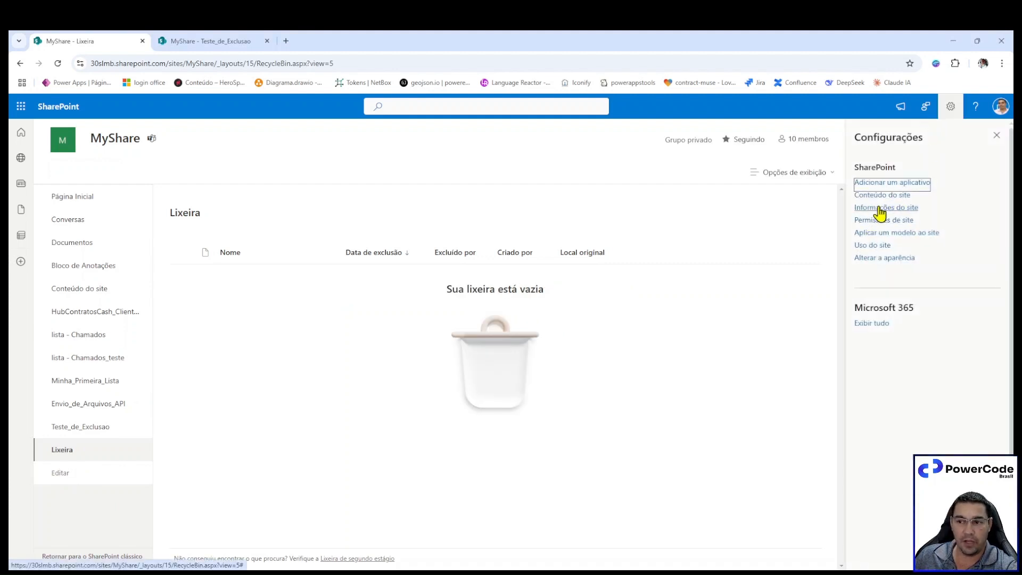
{"action": "left_click", "coordinate": [899, 195]}
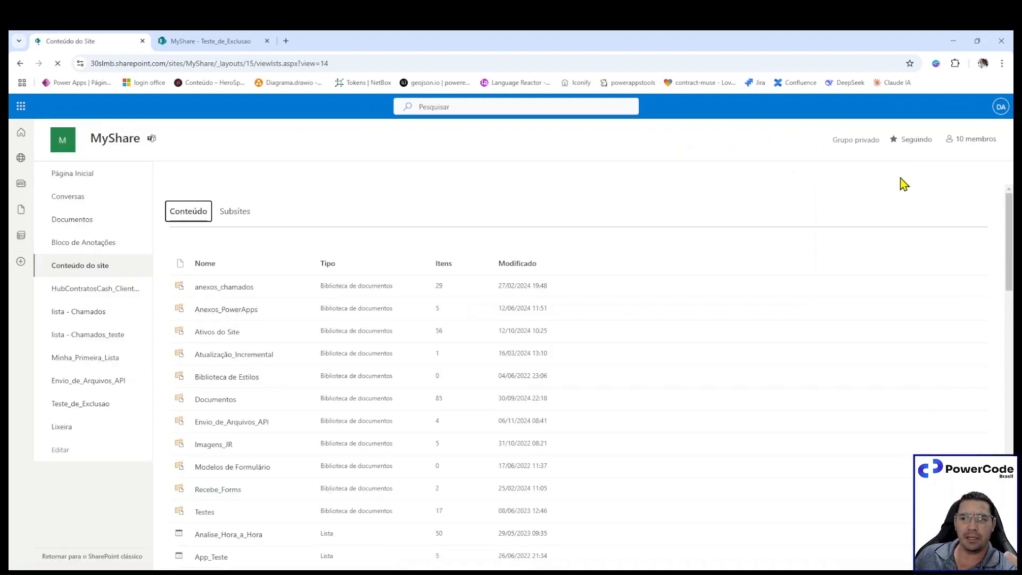
{"action": "left_click", "coordinate": [951, 177]}
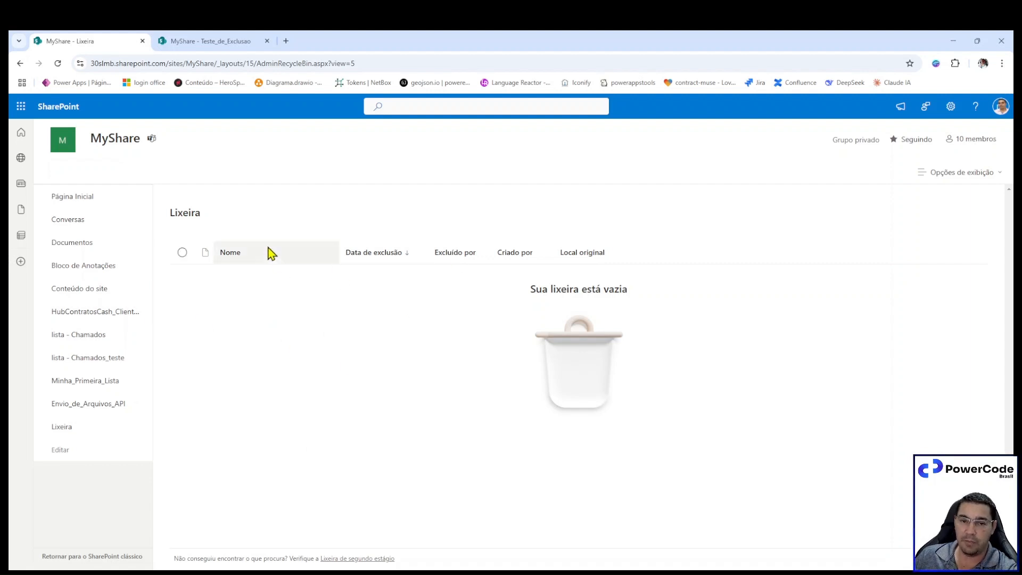
- Delete item 10 from the Teste_de_Exclusao list and reload the site's recycle bin page
{"action": "left_click", "coordinate": [213, 41]}
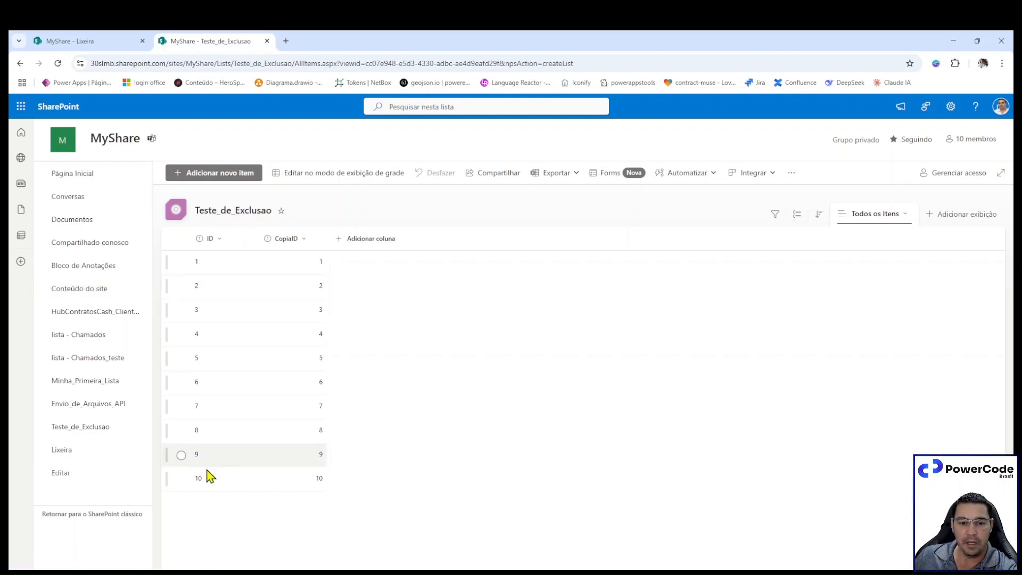
{"action": "left_click", "coordinate": [189, 482]}
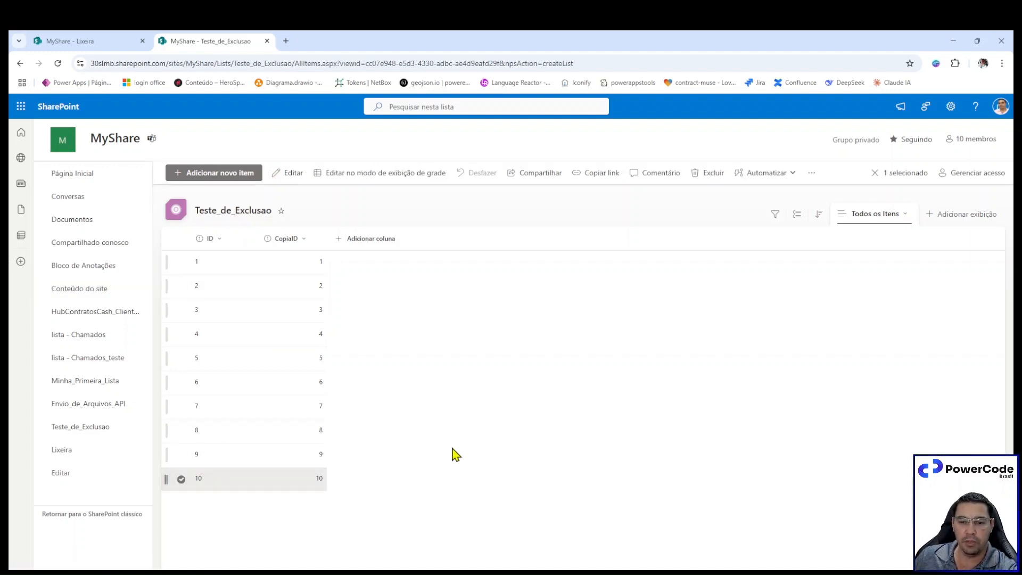
{"action": "key", "text": "Delete"}
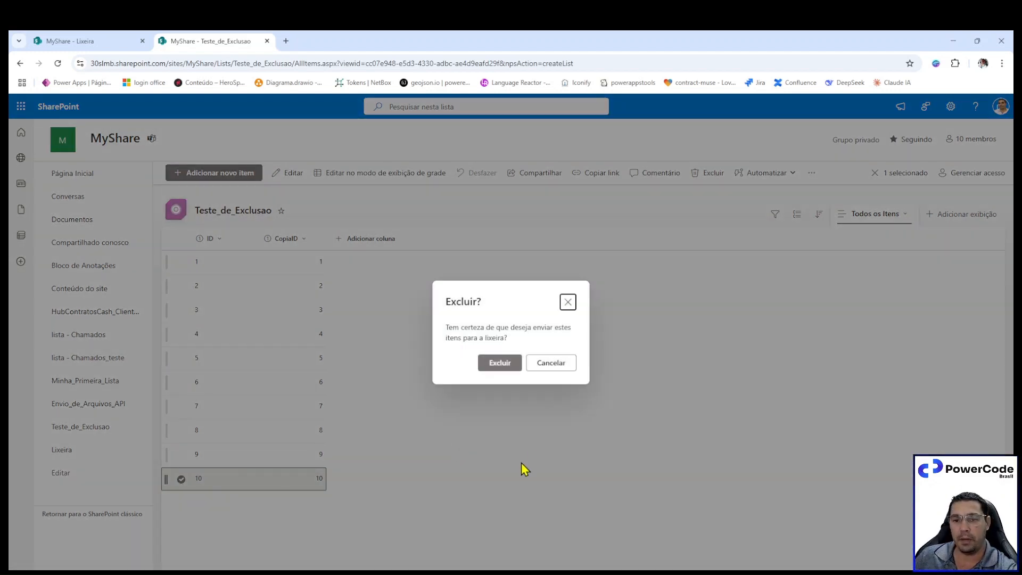
{"action": "left_click", "coordinate": [503, 366]}
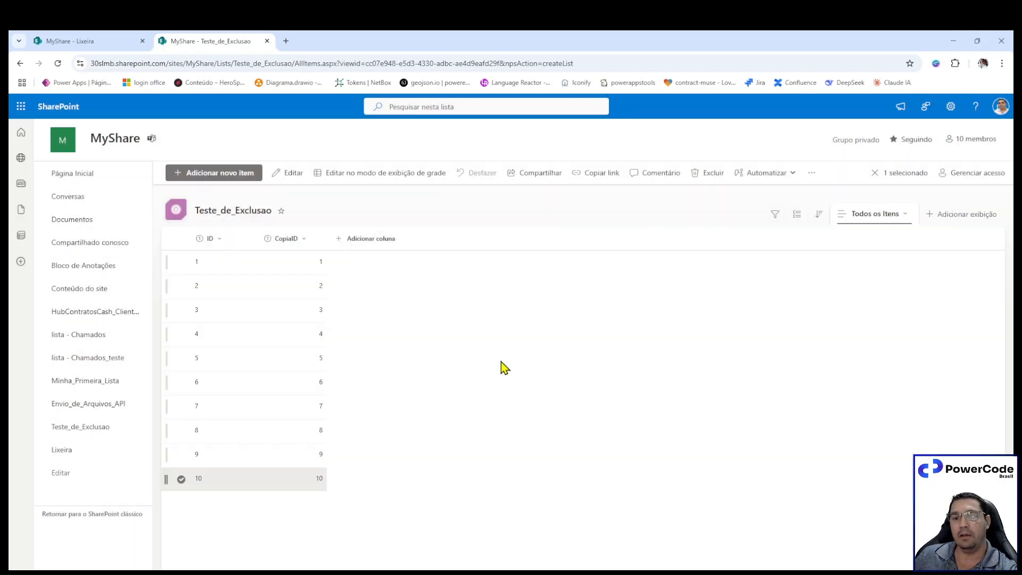
{"action": "left_click", "coordinate": [96, 40]}
{"action": "left_click", "coordinate": [57, 64]}
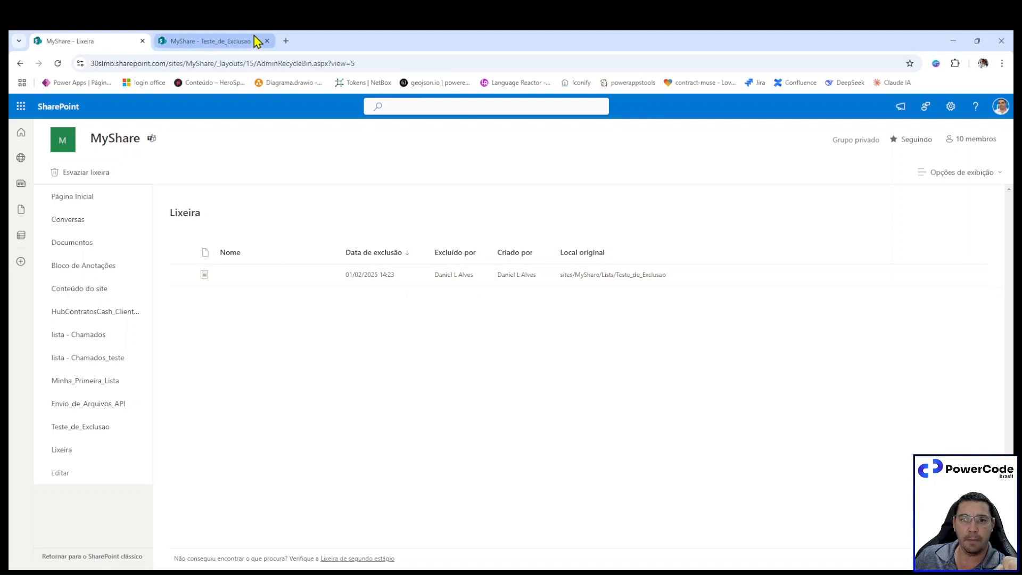
- Switch to Power Automate and create an instant cloud flow named "Recuperação da lixeira" with the trigger "Disparar um fluxo manualmente"
{"action": "left_click", "coordinate": [20, 107]}
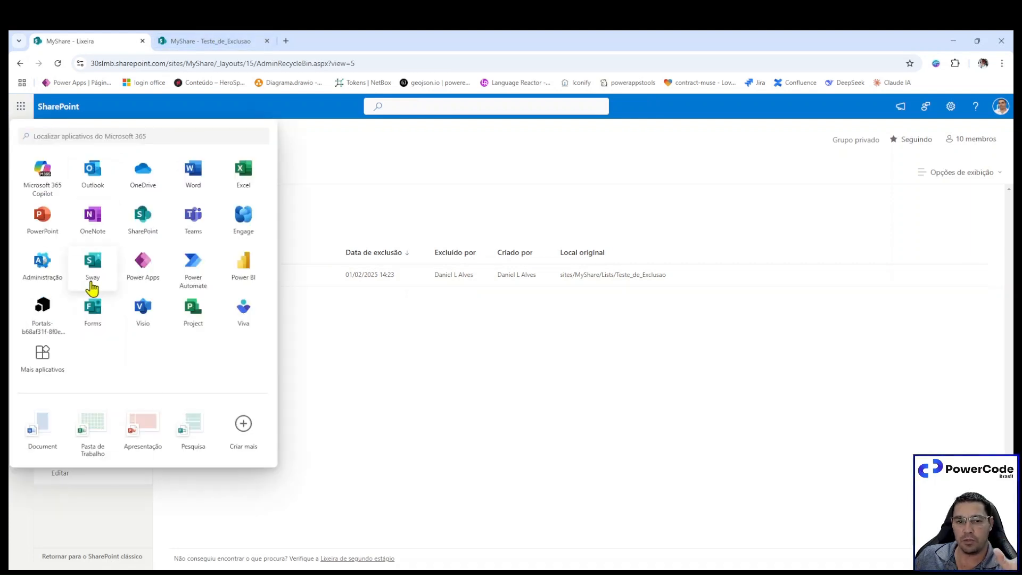
{"action": "left_click", "coordinate": [193, 266]}
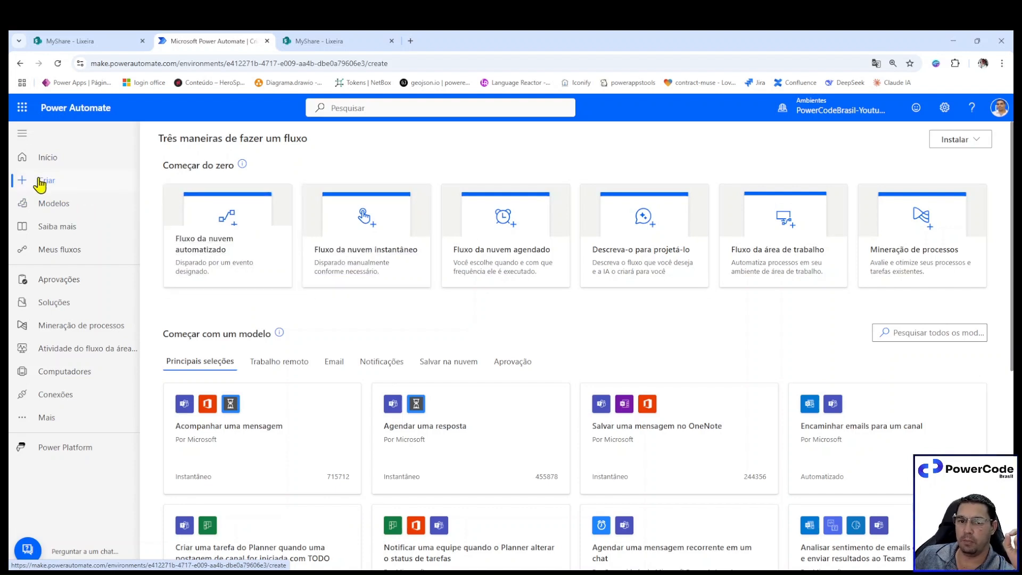
{"action": "left_click", "coordinate": [365, 259]}
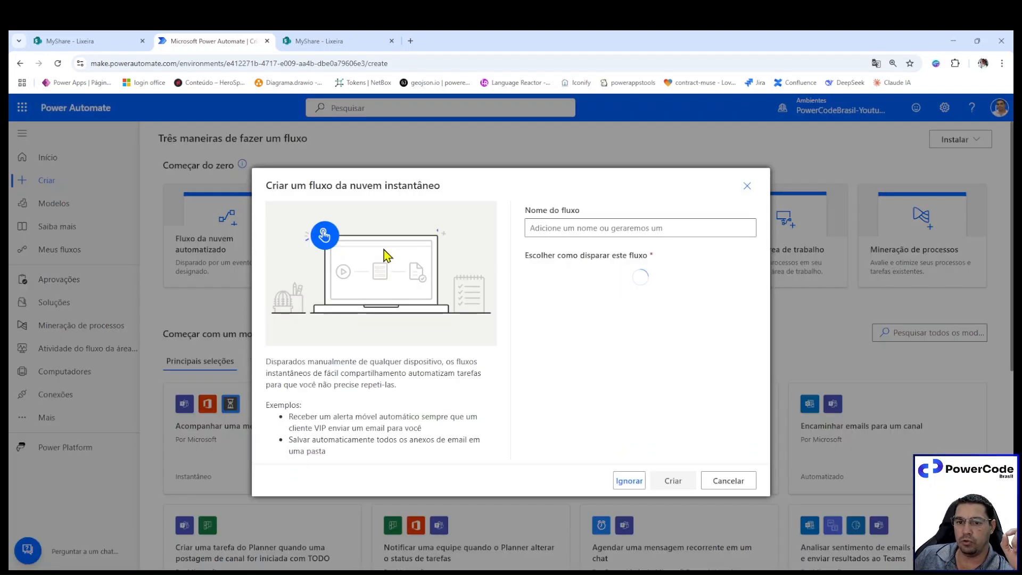
{"action": "left_click", "coordinate": [599, 229]}
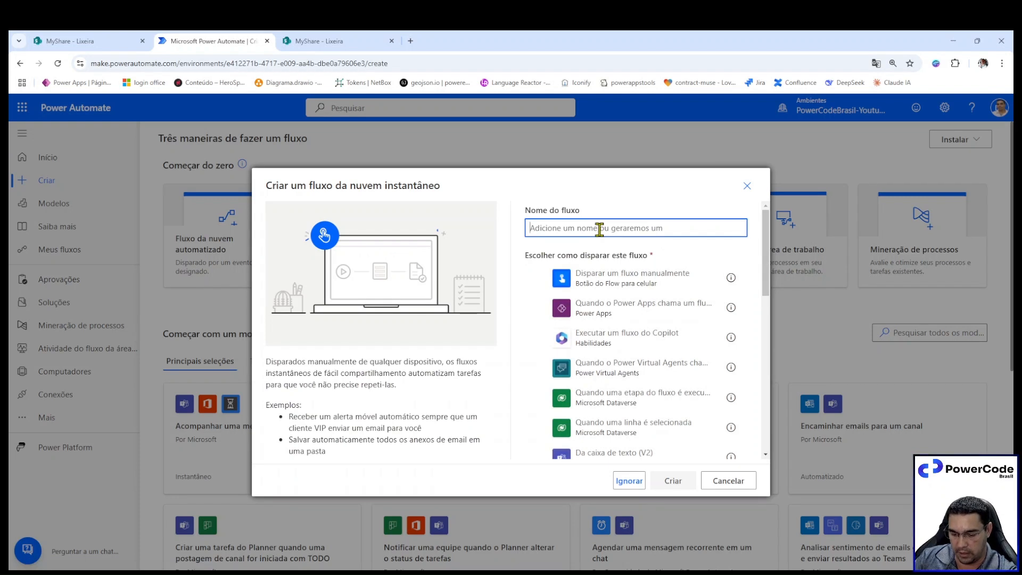
{"action": "type", "text": "Rec"}
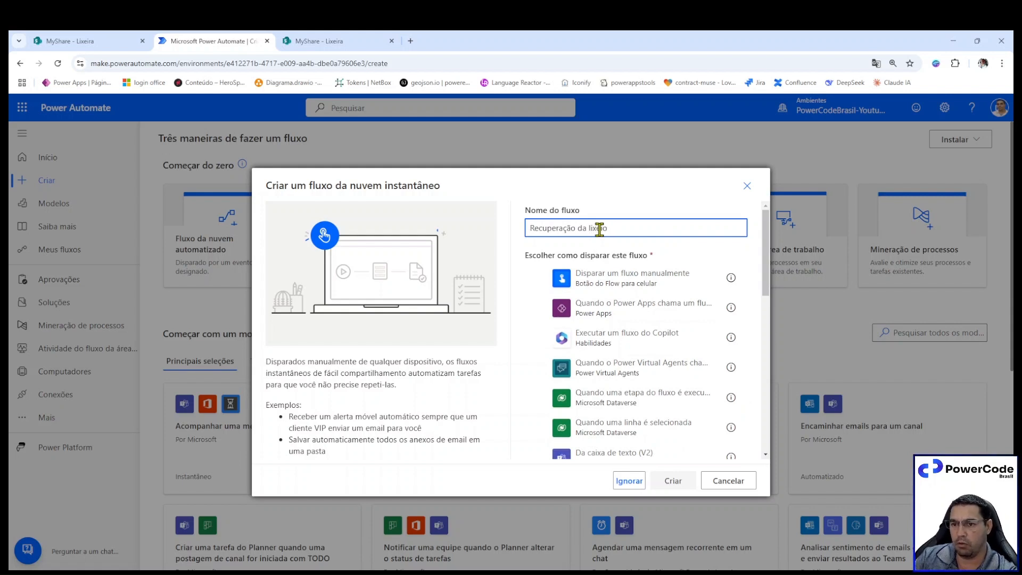
{"action": "type", "text": "uperação da lixeira"}
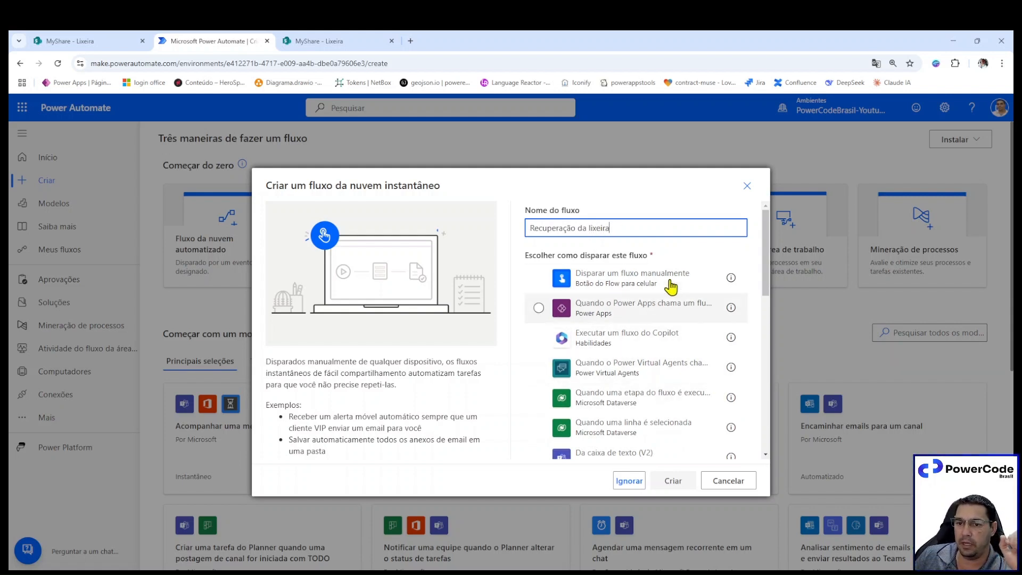
{"action": "left_click", "coordinate": [594, 290]}
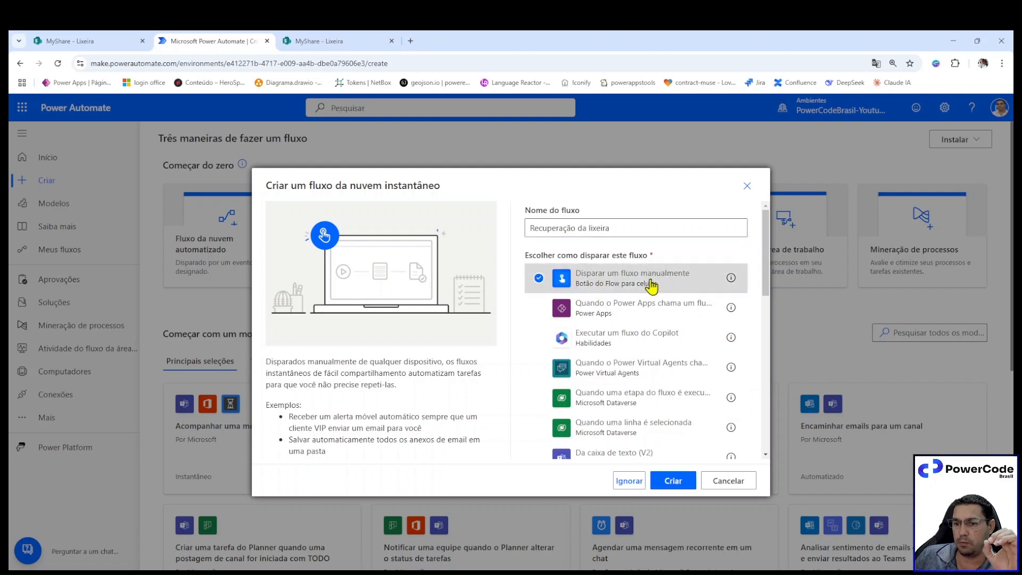
{"action": "left_click", "coordinate": [671, 481]}
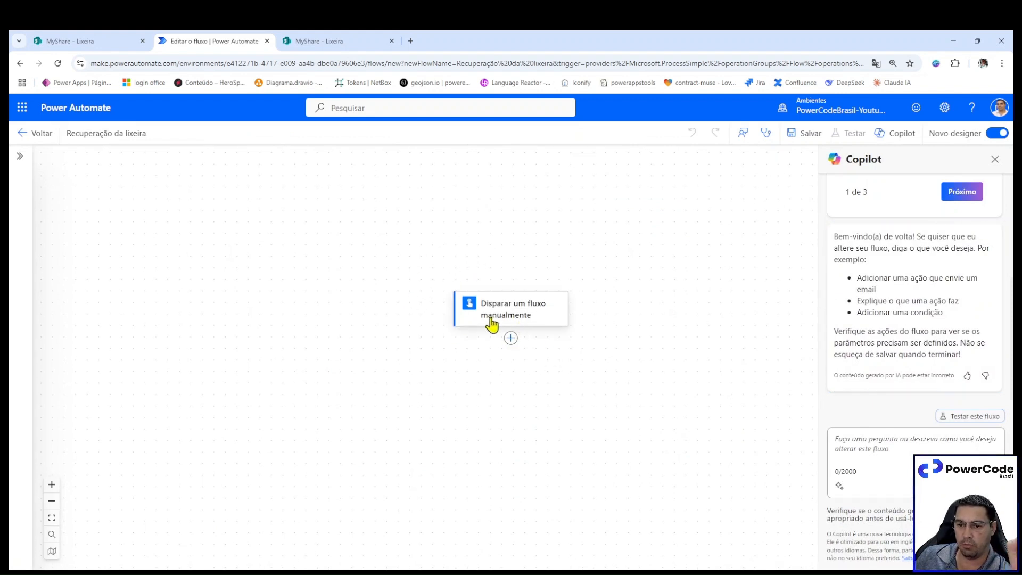
- Start adding an action below the manual trigger, searching for "http" with the runtime limited to Interno
{"action": "left_click", "coordinate": [510, 340]}
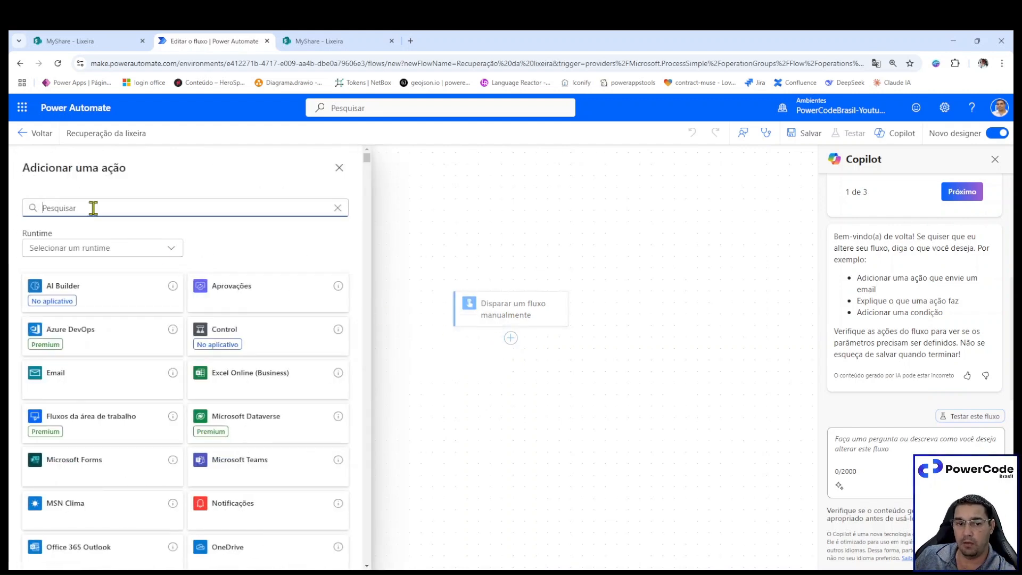
{"action": "type", "text": "http"}
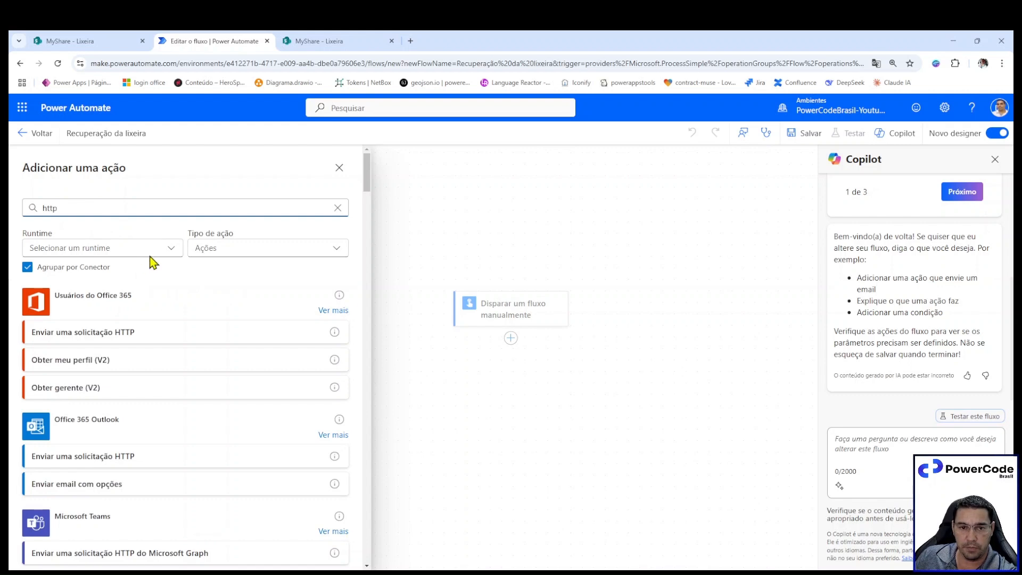
{"action": "left_click", "coordinate": [166, 253]}
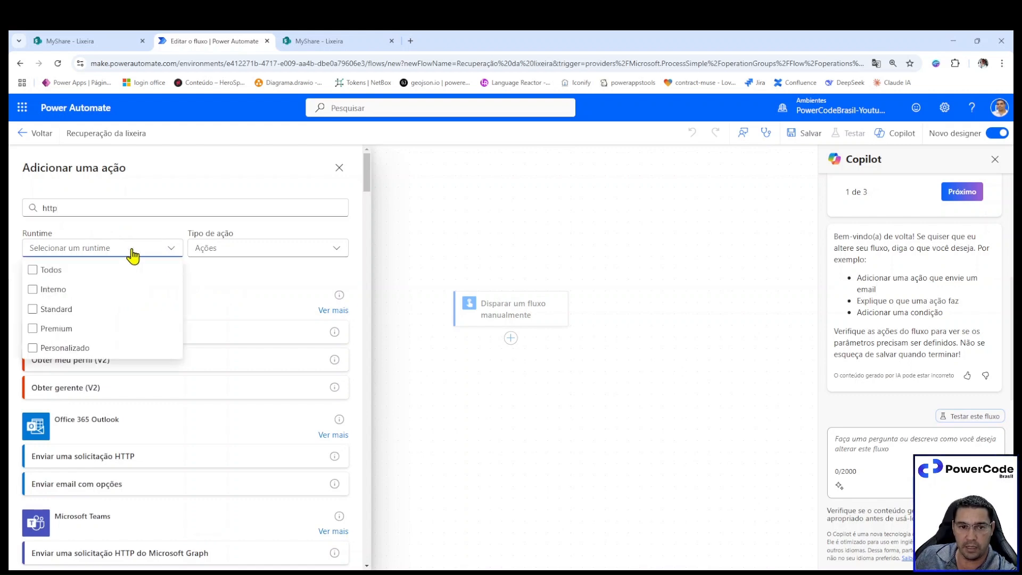
{"action": "left_click", "coordinate": [56, 291]}
{"action": "left_click", "coordinate": [262, 319]}
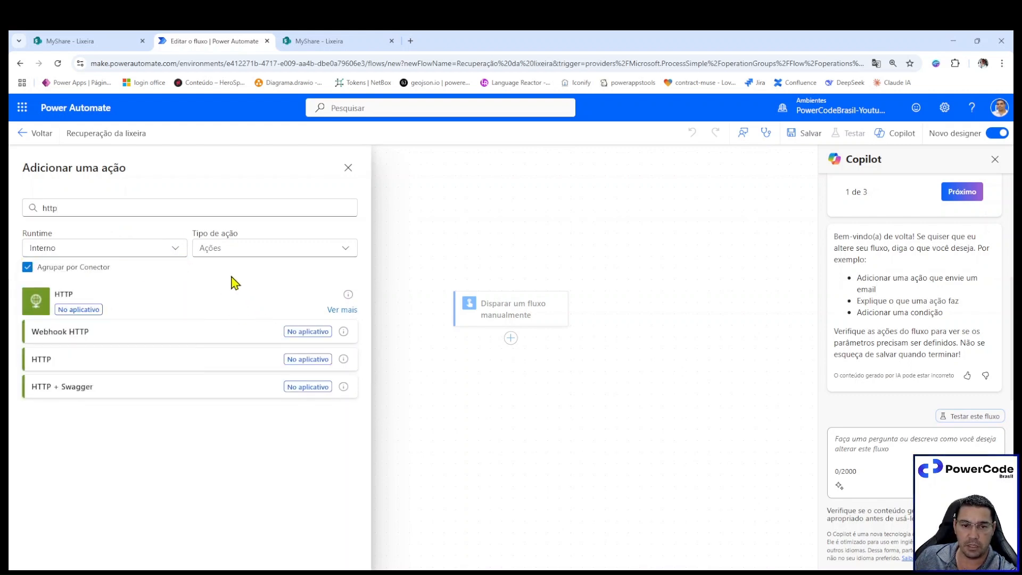
- Change the runtime filter from Interno to Standard and add the SharePoint action "Enviar uma solicitação HTTP ao SharePoint"
{"action": "left_click", "coordinate": [149, 251]}
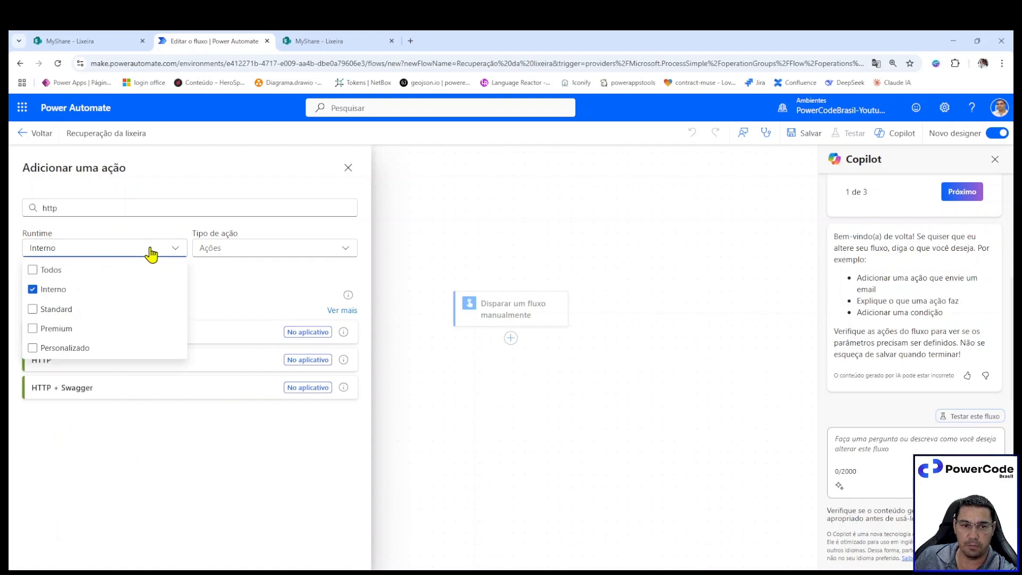
{"action": "left_click", "coordinate": [55, 291]}
{"action": "left_click", "coordinate": [56, 310]}
{"action": "left_click", "coordinate": [240, 299]}
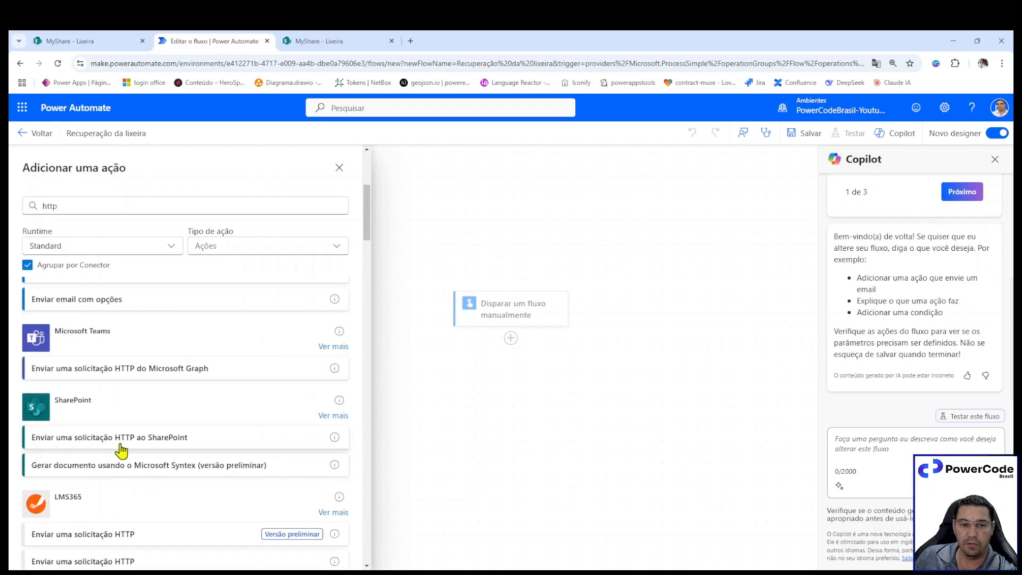
{"action": "left_click", "coordinate": [199, 442]}
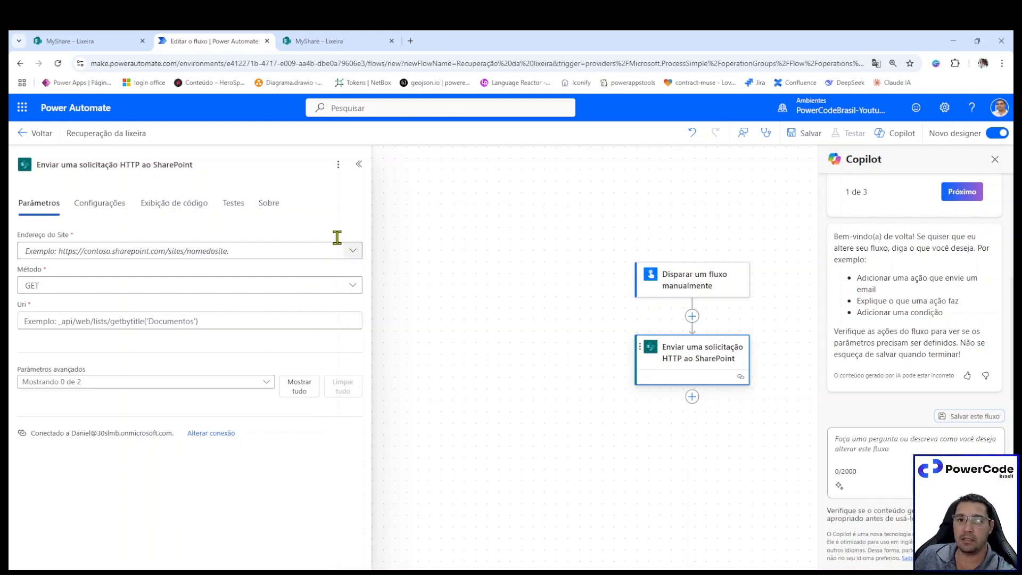
- Set the HTTP request's site address to MyShare and its Uri to "_api/web/RecycleBin?$filter=DeletedDateLocalFormatted gt '31/01/2025 16:50' and DirName eq"
{"action": "left_click", "coordinate": [102, 39]}
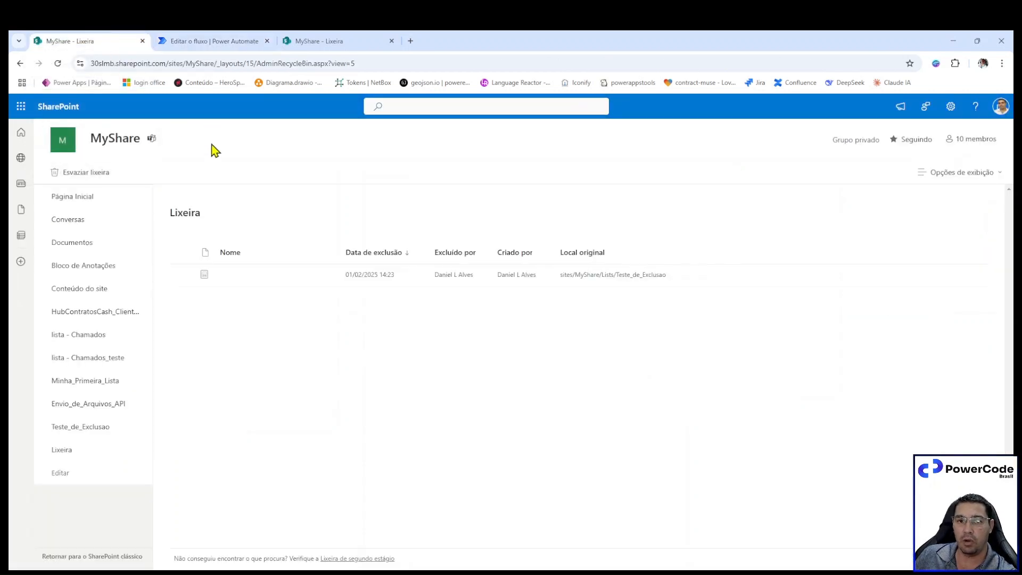
{"action": "double_click", "coordinate": [217, 63]}
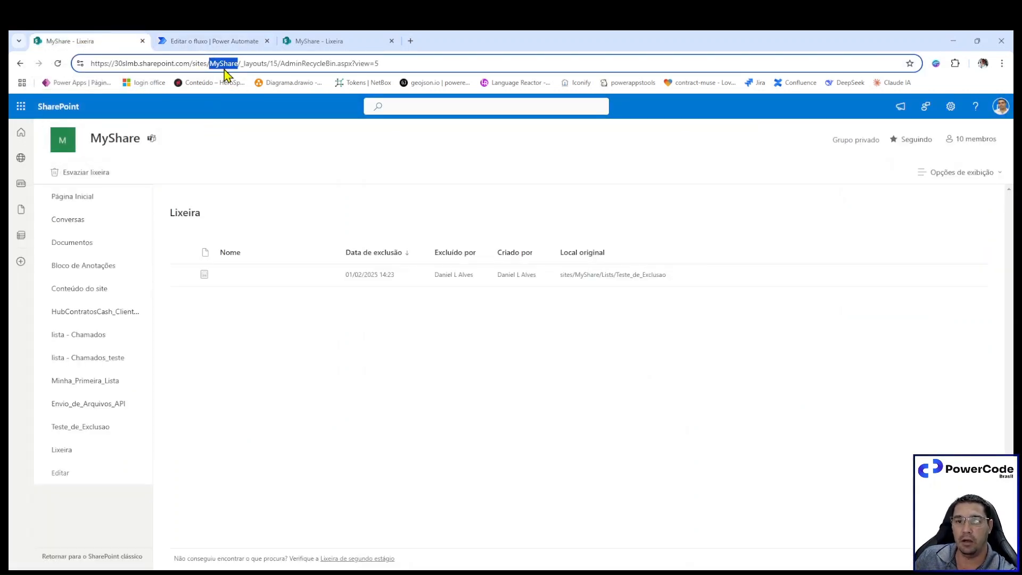
{"action": "left_click", "coordinate": [187, 40]}
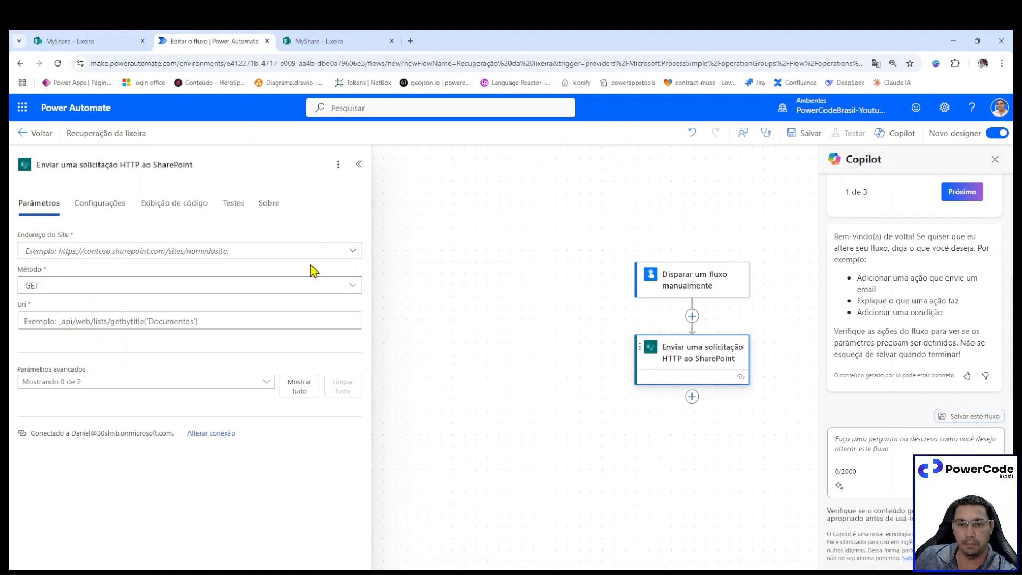
{"action": "left_click", "coordinate": [353, 251]}
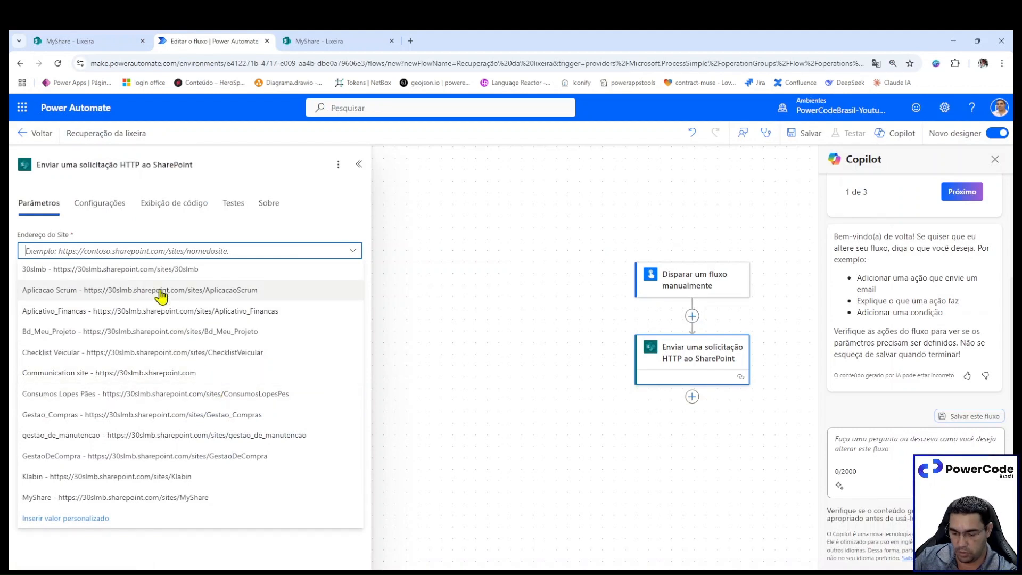
{"action": "type", "text": "my"}
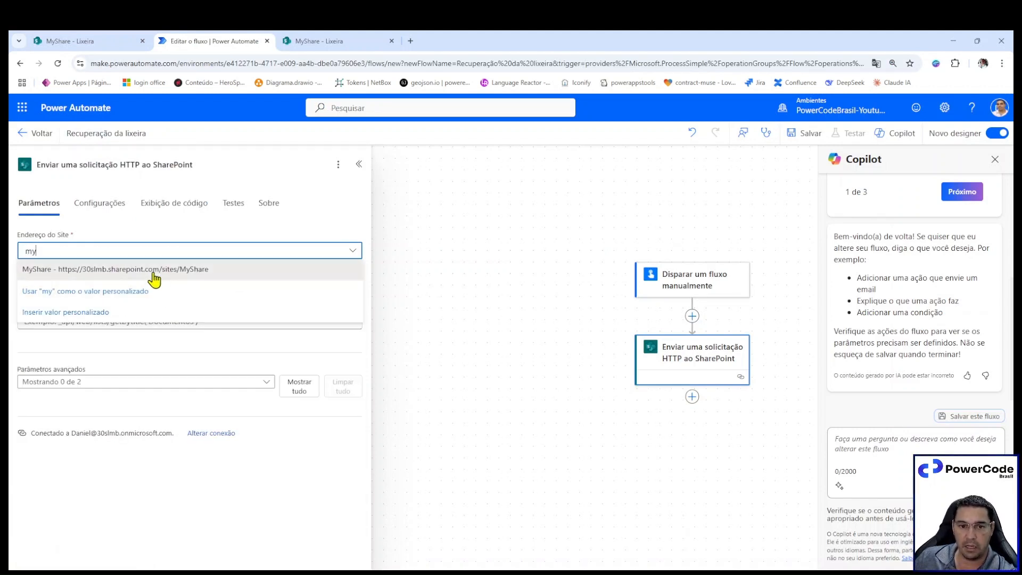
{"action": "left_click", "coordinate": [154, 270]}
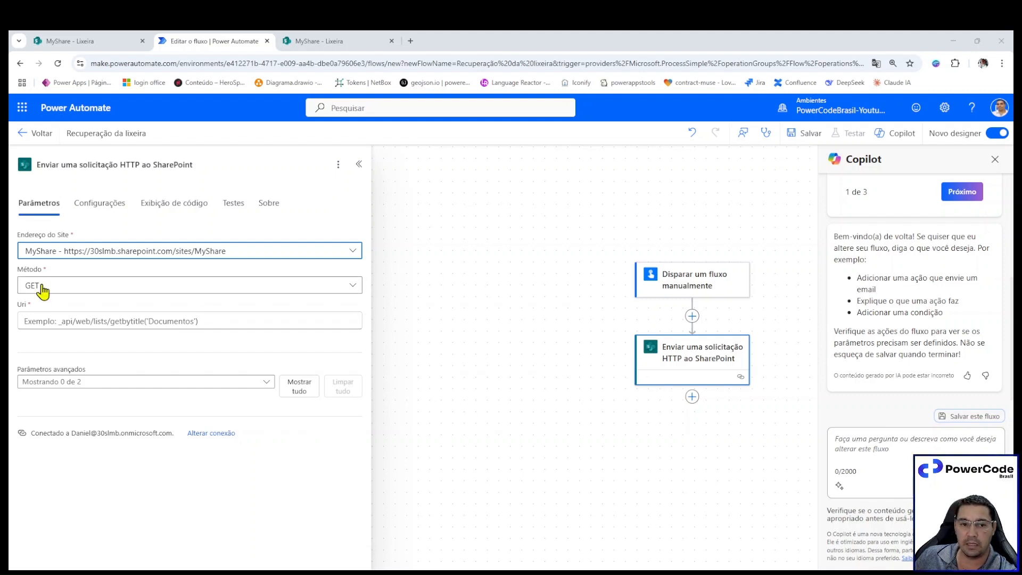
{"action": "left_click", "coordinate": [98, 324]}
{"action": "type", "text": "_api/web/RecycleBin?$filter=DeletedDateLocalFormatted gt '31/01/2025 16:50' and DirName eq"}
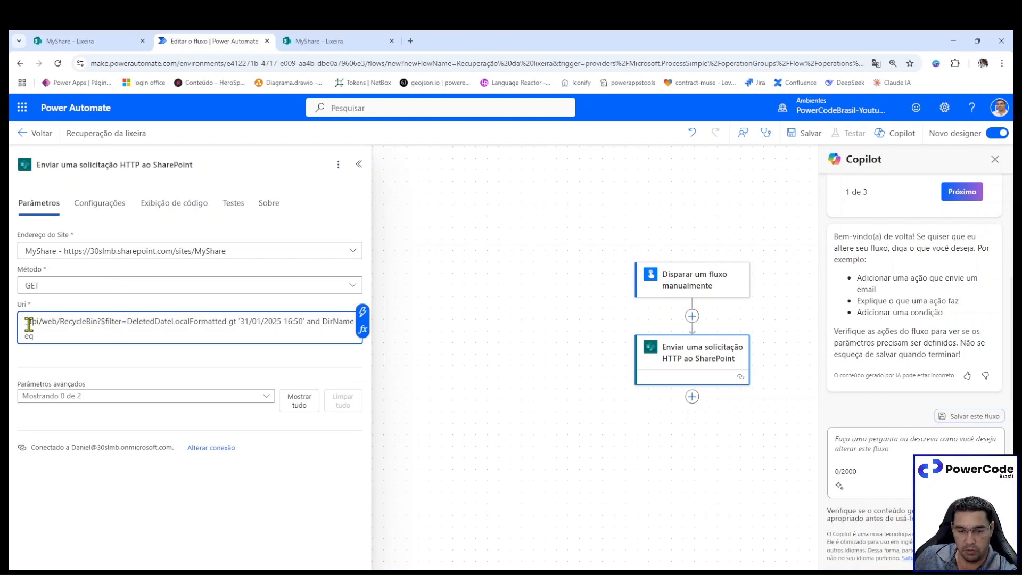
{"action": "left_click_drag", "start_coordinate": [25, 322], "coordinate": [103, 323]}
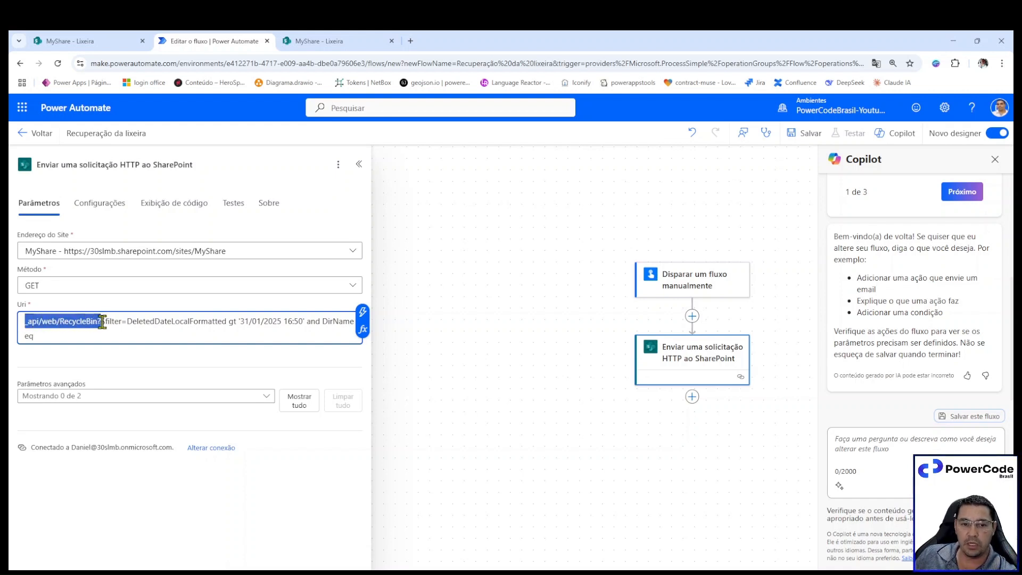
{"action": "left_click", "coordinate": [58, 323]}
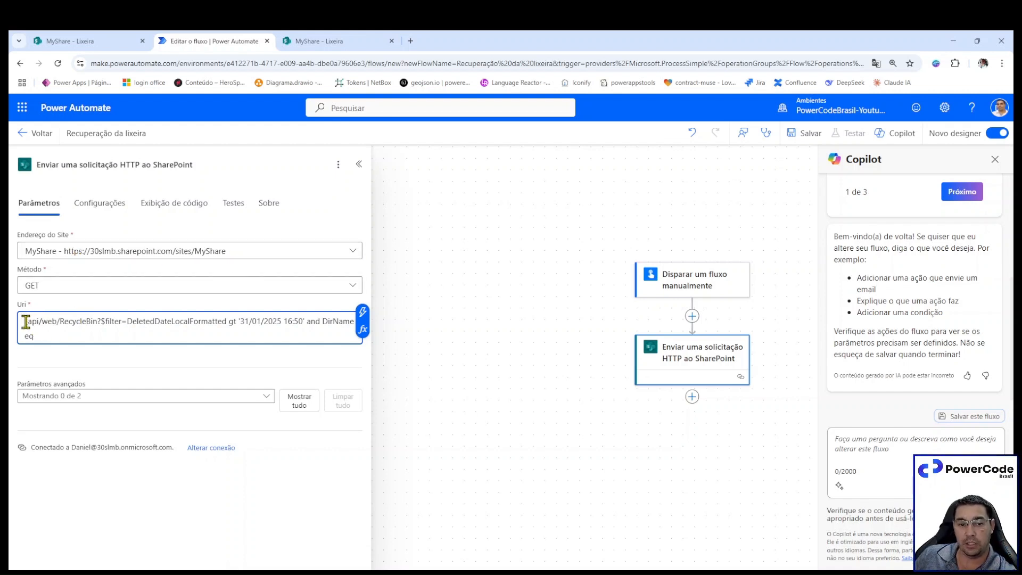
{"action": "left_click_drag", "start_coordinate": [25, 322], "coordinate": [100, 324]}
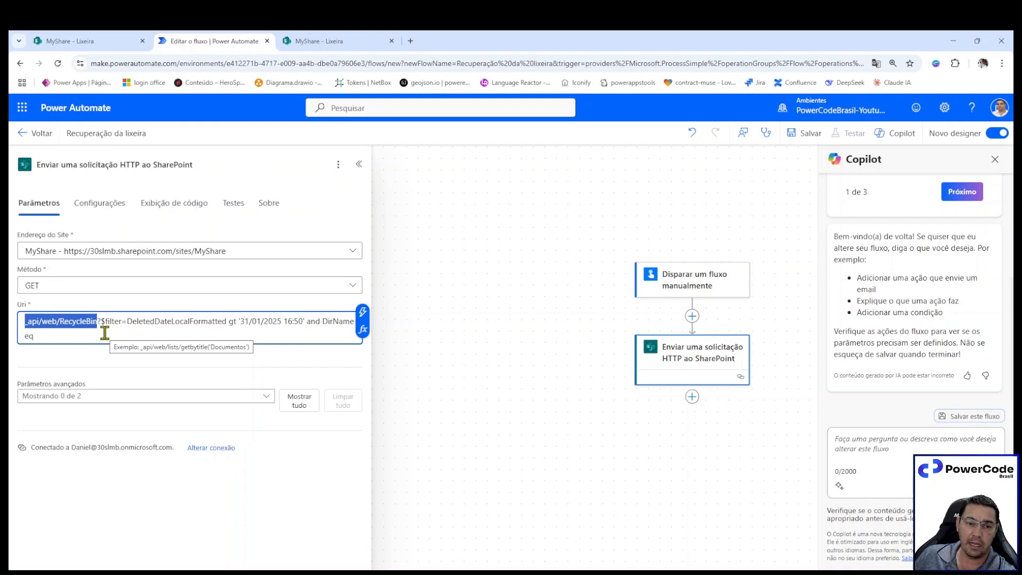
{"action": "left_click_drag", "start_coordinate": [102, 321], "coordinate": [193, 320]}
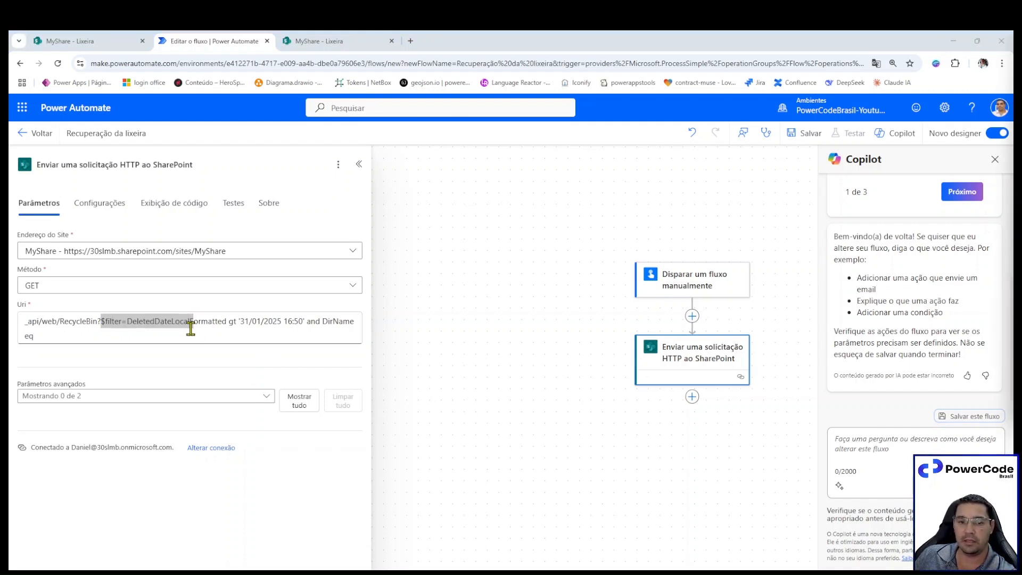
{"action": "double_click", "coordinate": [232, 322]}
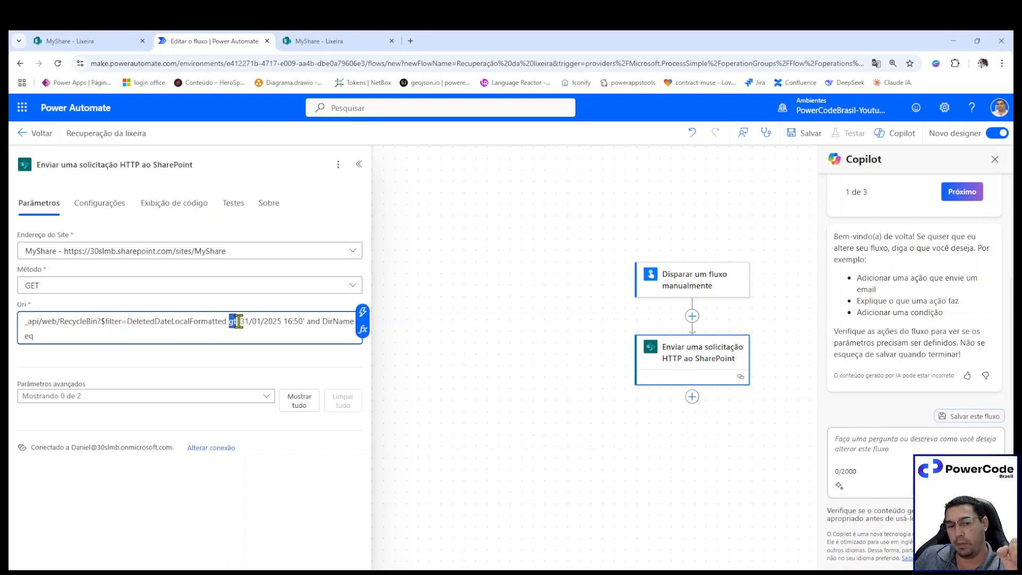
- Check the deleted item's time in the MyShare recycle bin and set the Uri filter's date and time to '01/02/2025 14:22'
{"action": "double_click", "coordinate": [247, 321]}
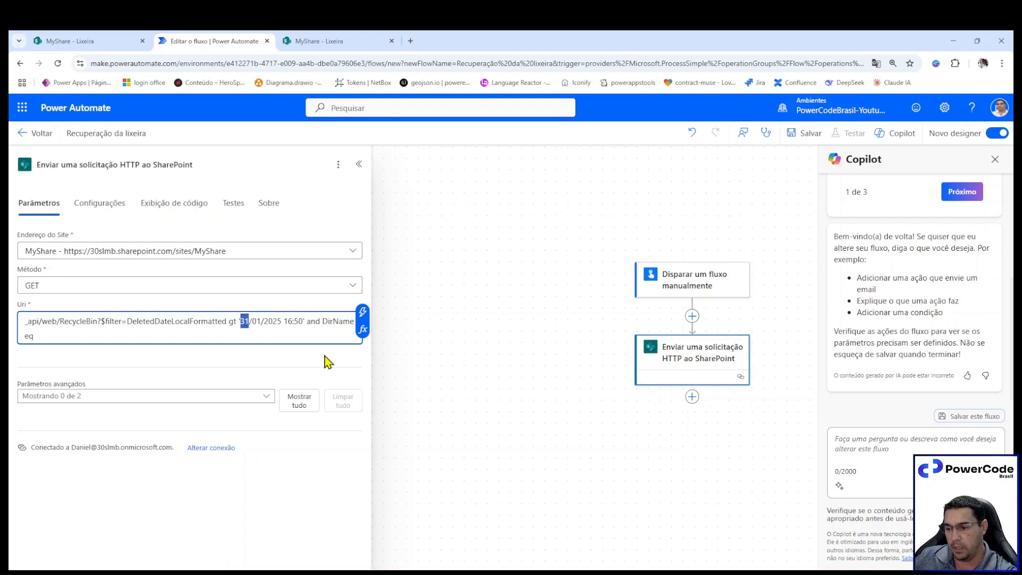
{"action": "type", "text": "01"}
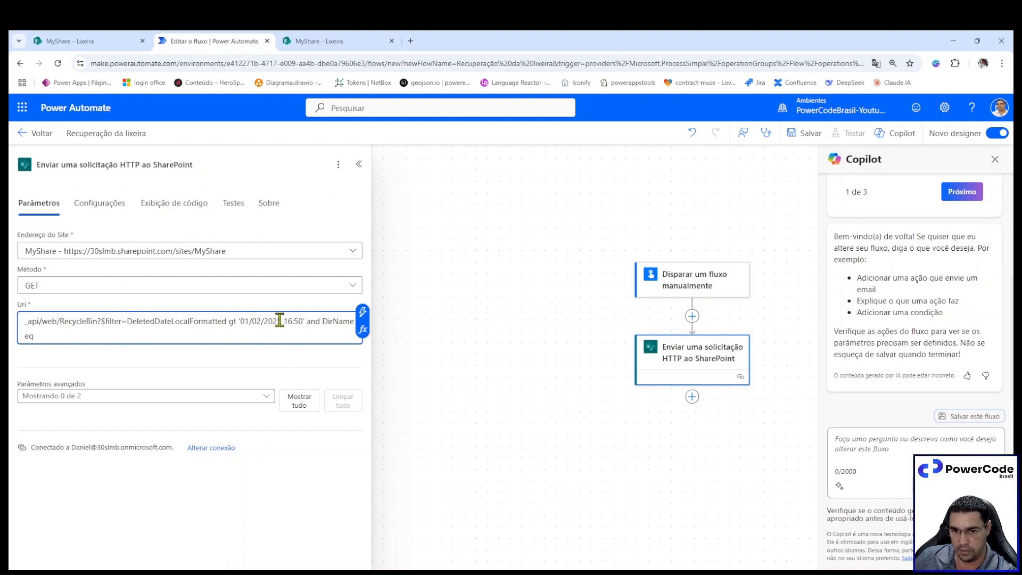
{"action": "left_click_drag", "start_coordinate": [284, 321], "coordinate": [300, 320]}
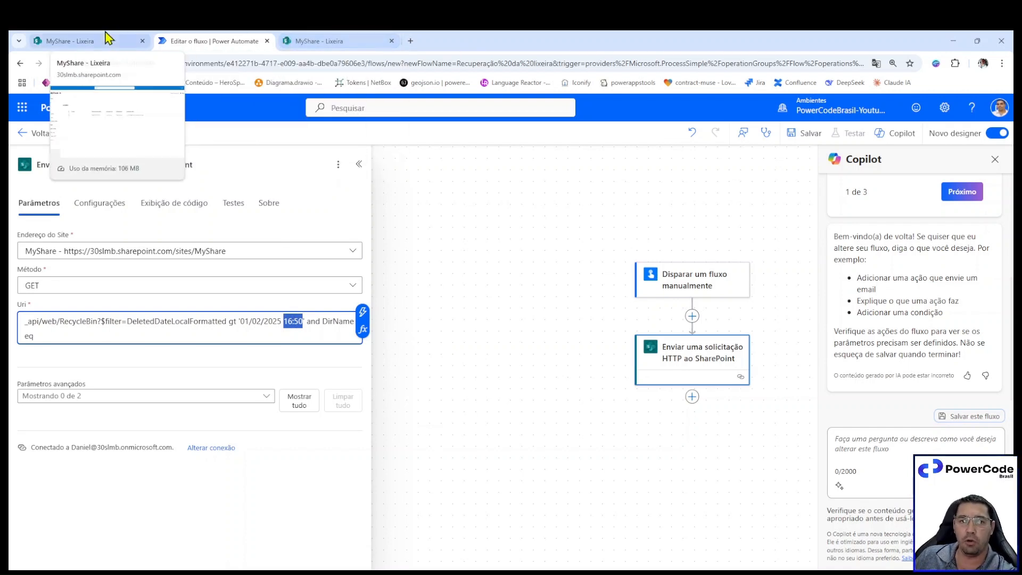
{"action": "left_click", "coordinate": [87, 37]}
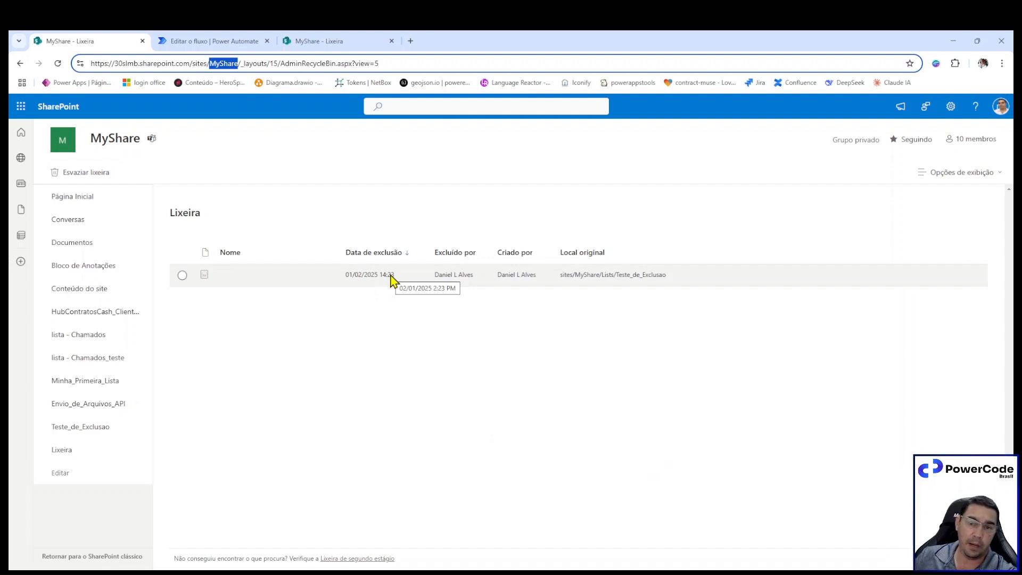
{"action": "left_click", "coordinate": [200, 40]}
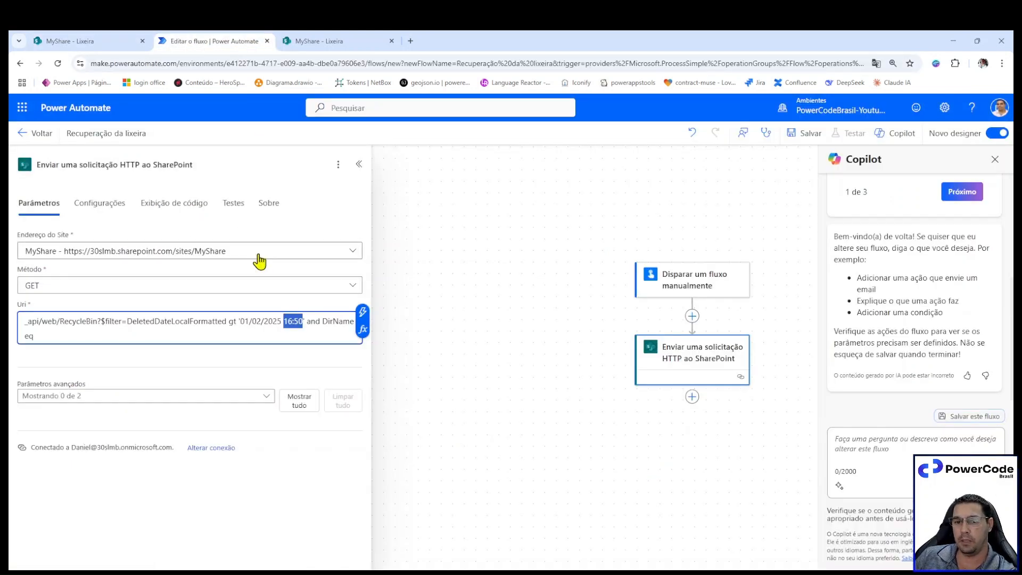
{"action": "left_click", "coordinate": [288, 322]}
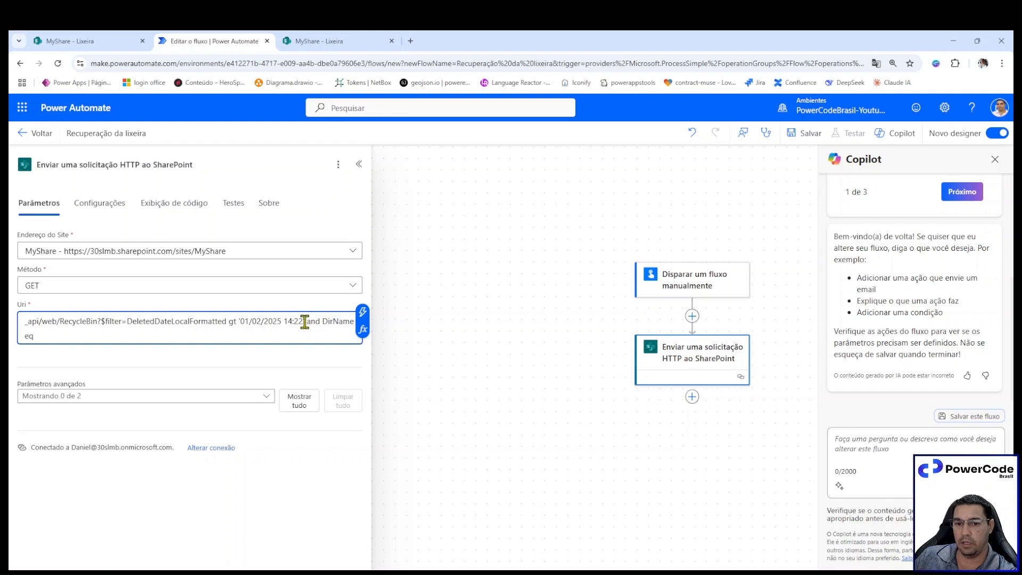
{"action": "left_click_drag", "start_coordinate": [306, 321], "coordinate": [350, 320]}
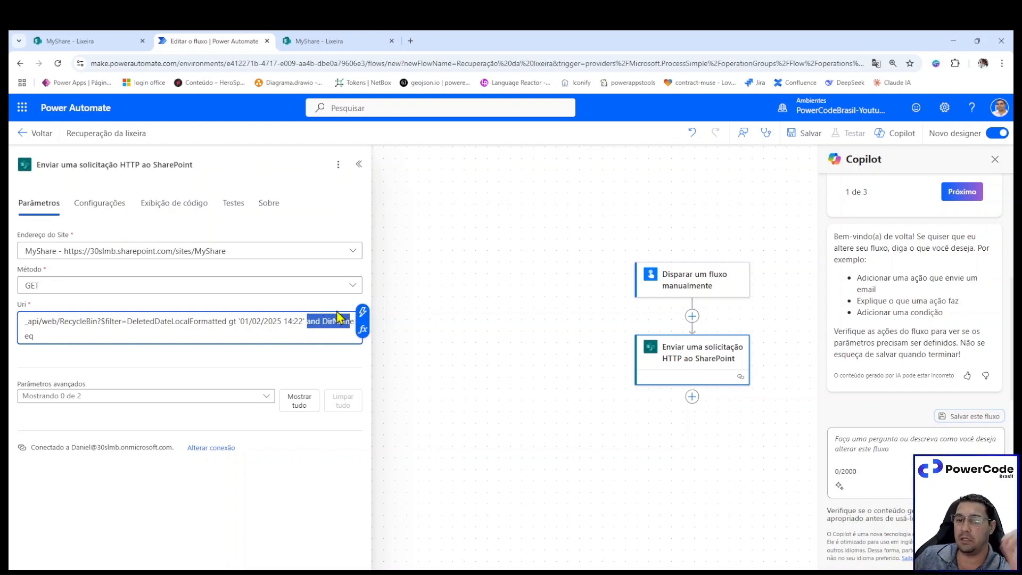
{"action": "key", "text": "Right"}
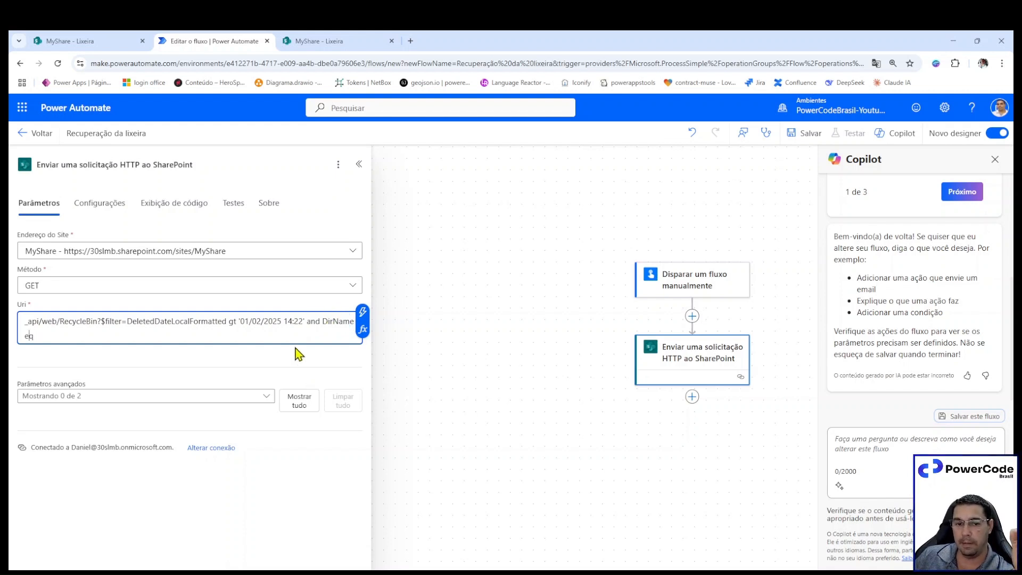
{"action": "left_click", "coordinate": [200, 347]}
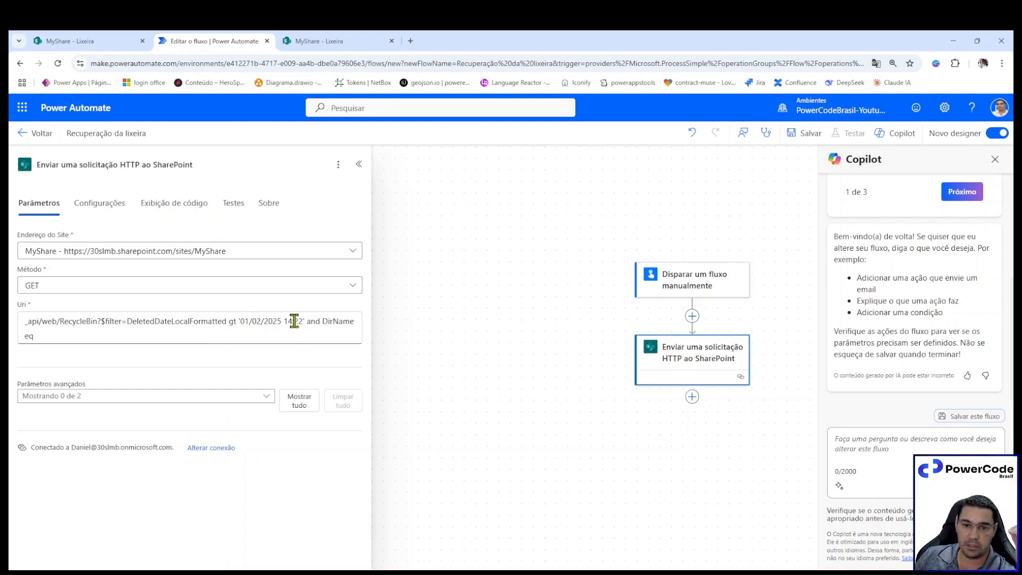
- Complete the Uri's DirName condition with 'sites/MyShare/Lists/Teste_de_Exclusao', copying the path from the Teste_de_Exclusao list's web address in SharePoint
{"action": "left_click", "coordinate": [107, 331]}
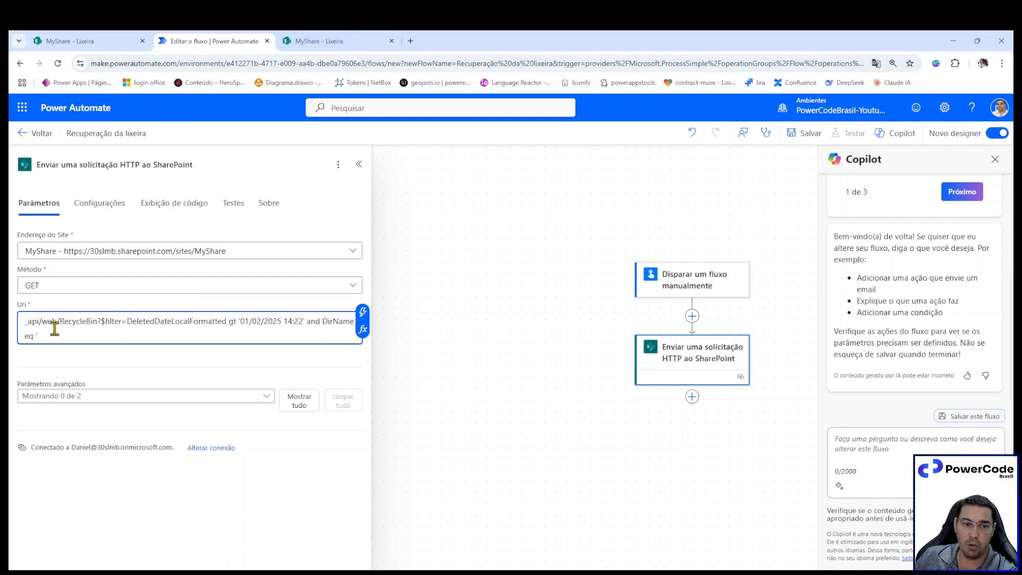
{"action": "left_click", "coordinate": [326, 41]}
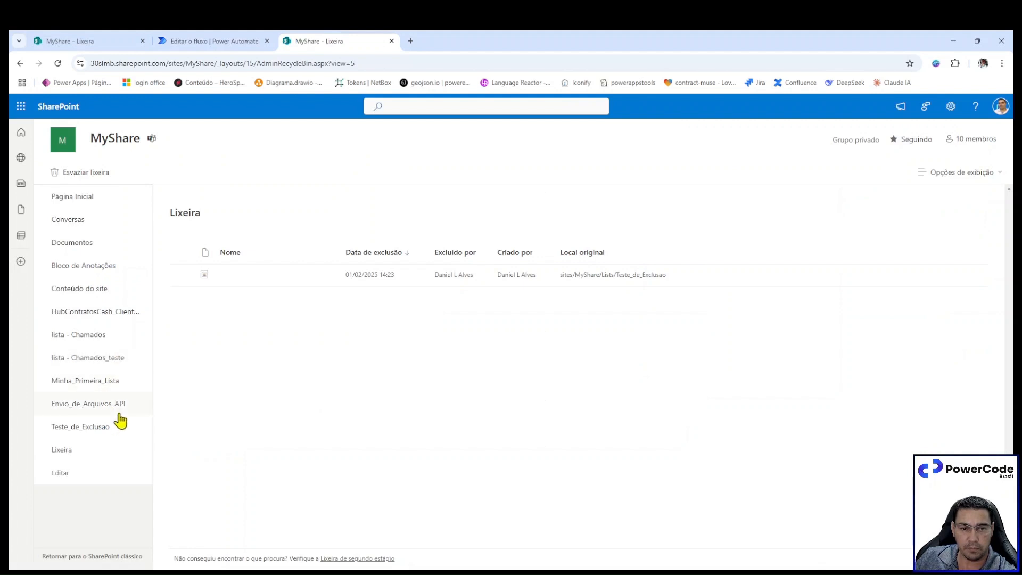
{"action": "left_click", "coordinate": [120, 424]}
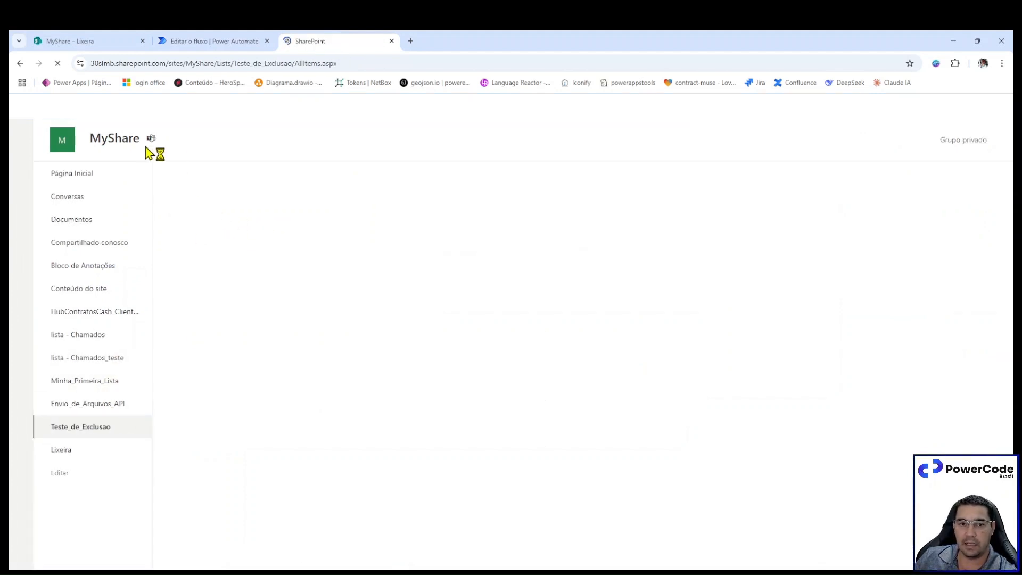
{"action": "left_click_drag", "start_coordinate": [233, 64], "coordinate": [292, 63]}
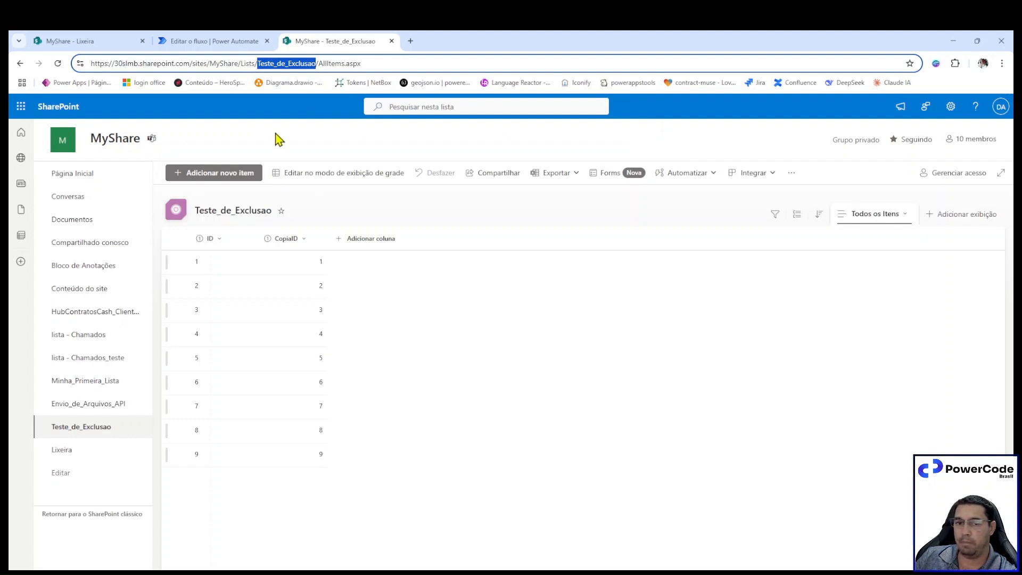
{"action": "left_click", "coordinate": [195, 64]}
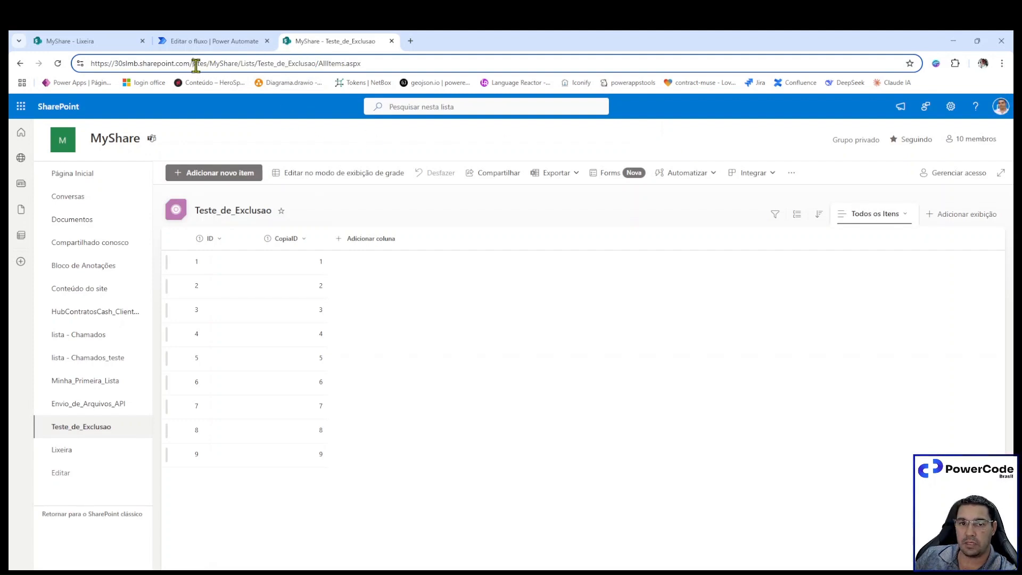
{"action": "left_click_drag", "start_coordinate": [193, 64], "coordinate": [314, 64]}
{"action": "key", "text": "ctrl+c"}
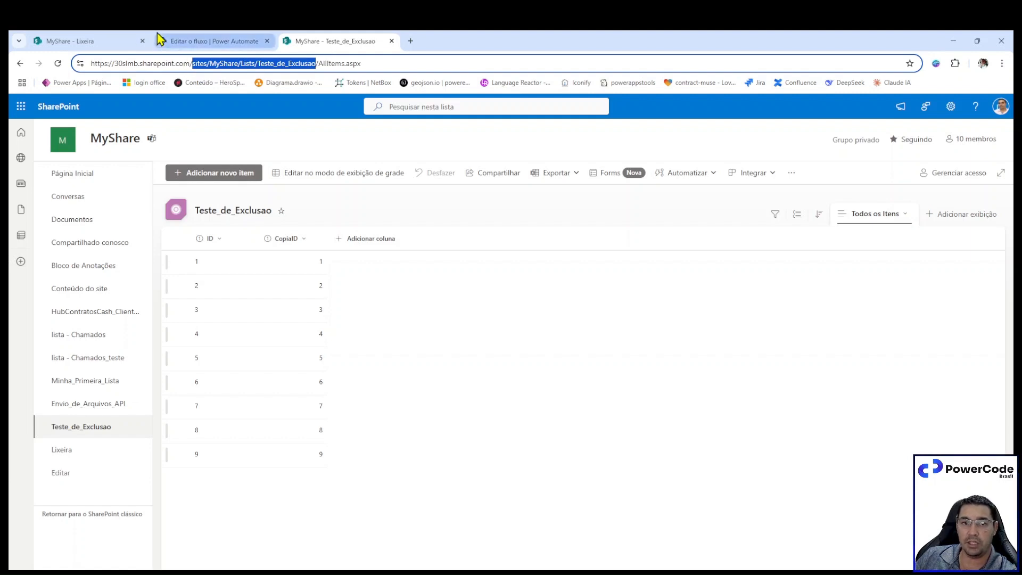
{"action": "left_click", "coordinate": [190, 40]}
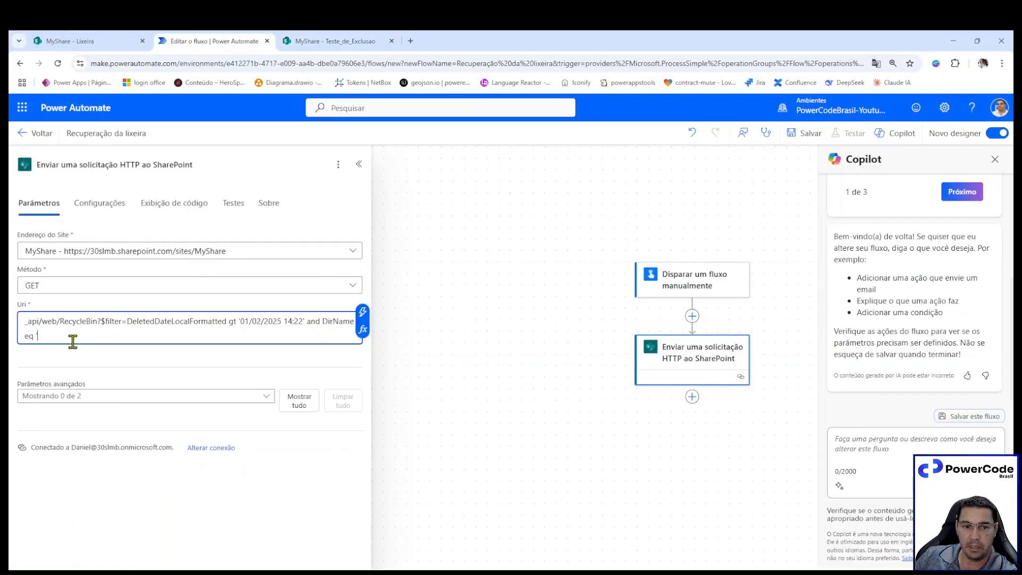
{"action": "key", "text": "ctrl+v"}
{"action": "type", "text": "'"}
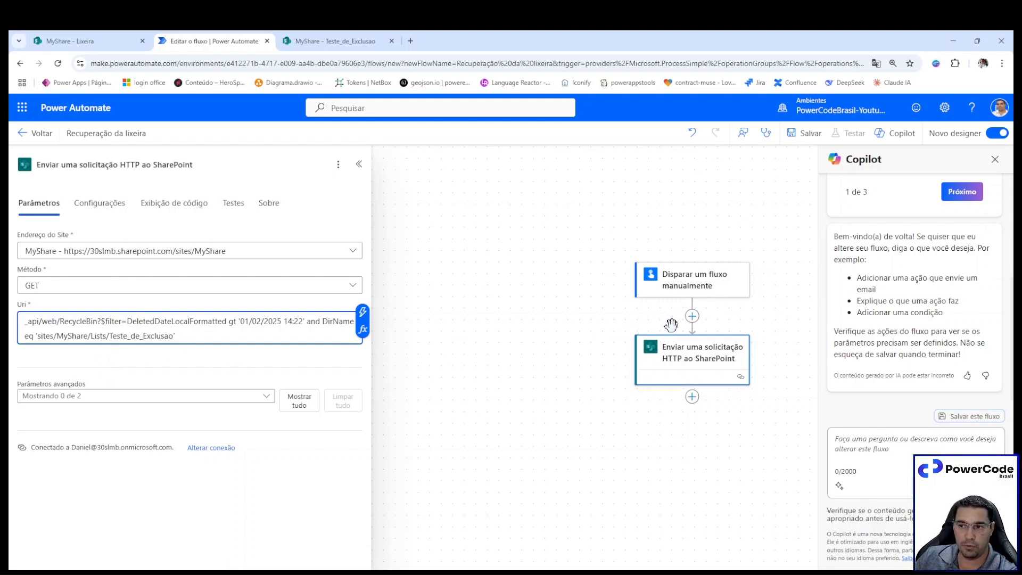
- Save the flow and run a manual test of it using the existing SharePoint connection
{"action": "left_click", "coordinate": [809, 136]}
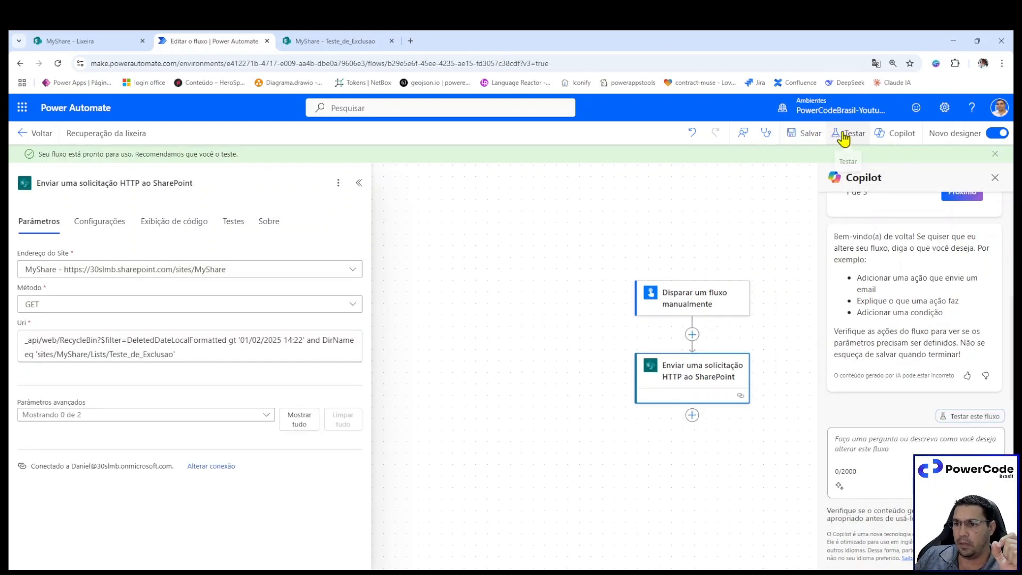
{"action": "left_click", "coordinate": [846, 134]}
{"action": "left_click", "coordinate": [801, 162]}
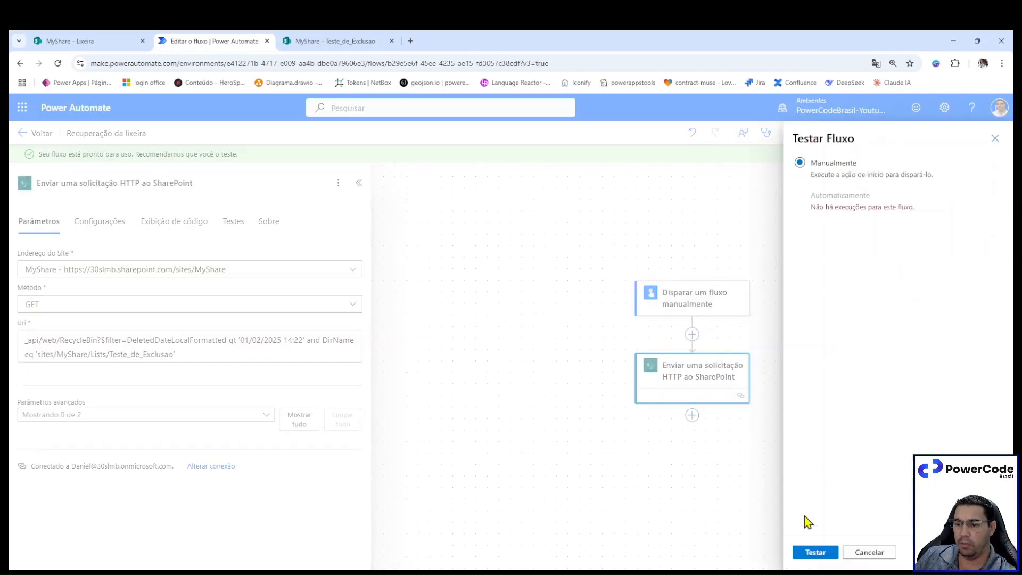
{"action": "left_click", "coordinate": [813, 552]}
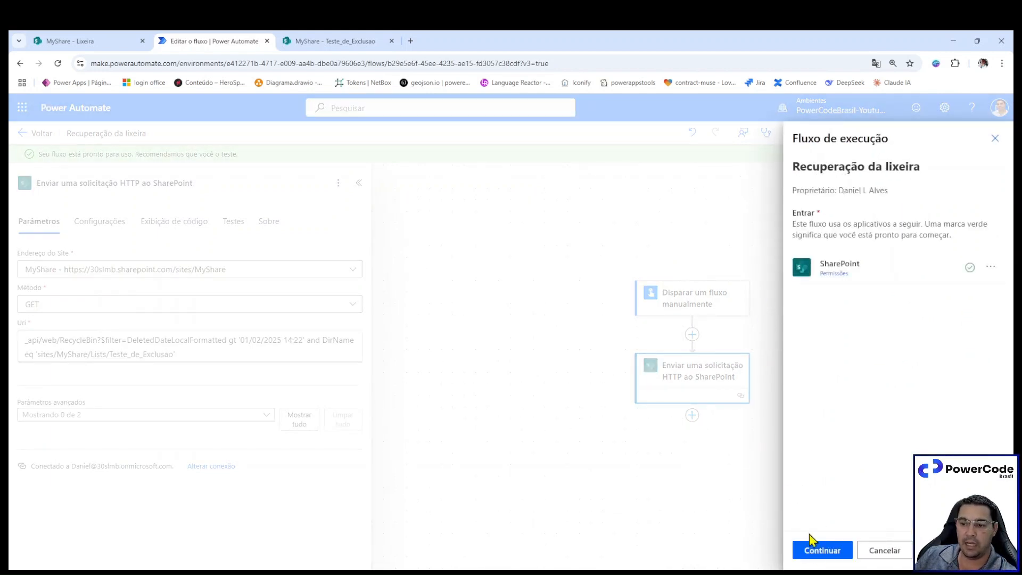
{"action": "left_click", "coordinate": [814, 550]}
{"action": "left_click", "coordinate": [815, 551]}
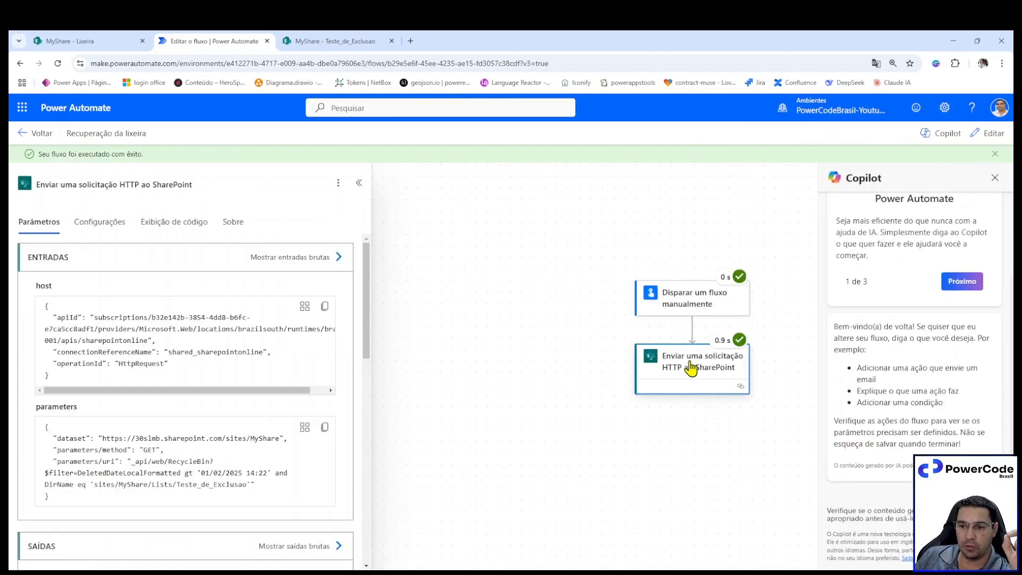
- Examine the inputs, status code, headers and body of the SharePoint HTTP request in the test run
{"action": "scroll", "coordinate": [159, 441], "scroll_direction": "down", "scroll_amount": 4}
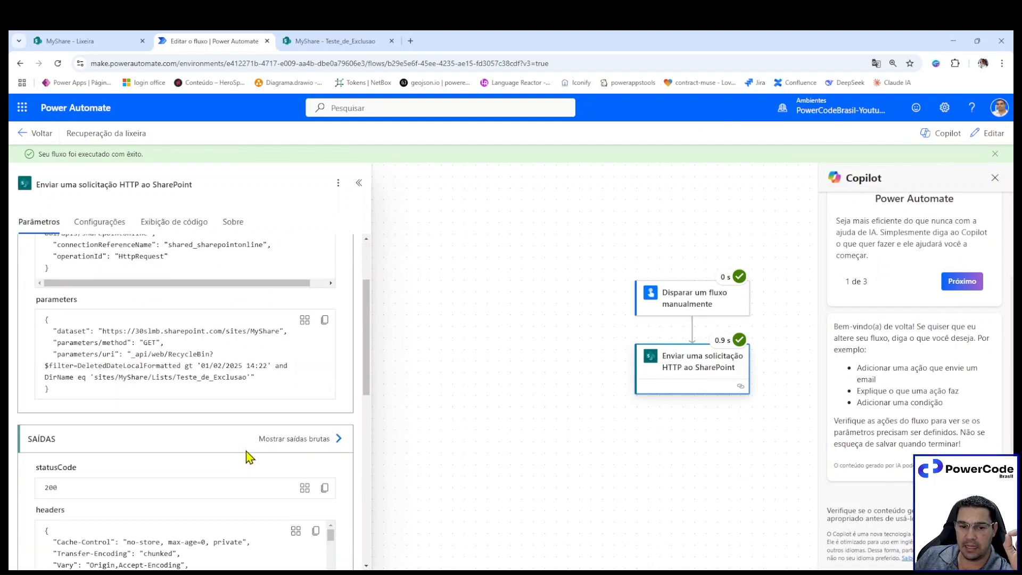
{"action": "scroll", "coordinate": [302, 337], "scroll_direction": "down", "scroll_amount": 1}
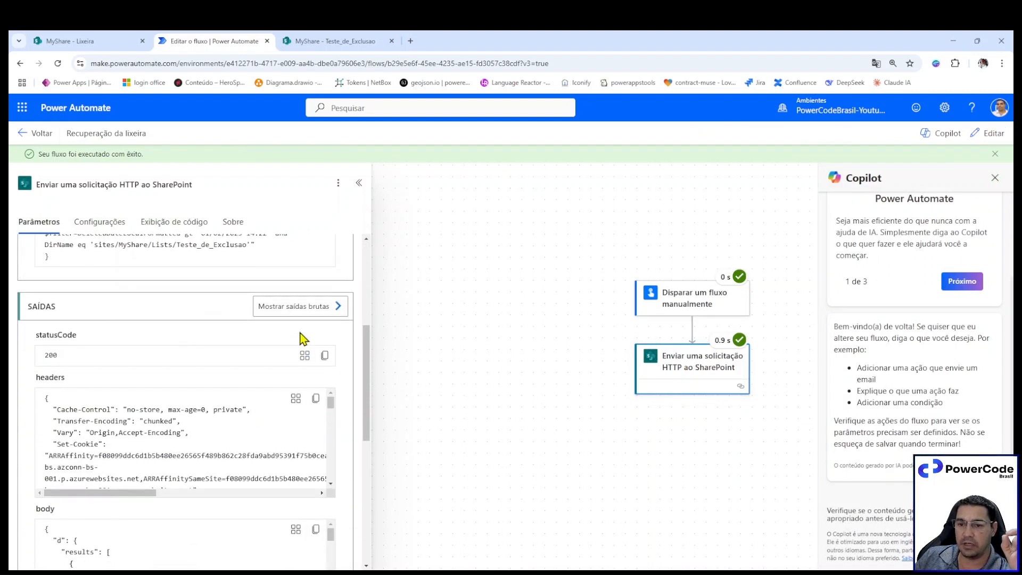
{"action": "scroll", "coordinate": [234, 383], "scroll_direction": "down", "scroll_amount": 5}
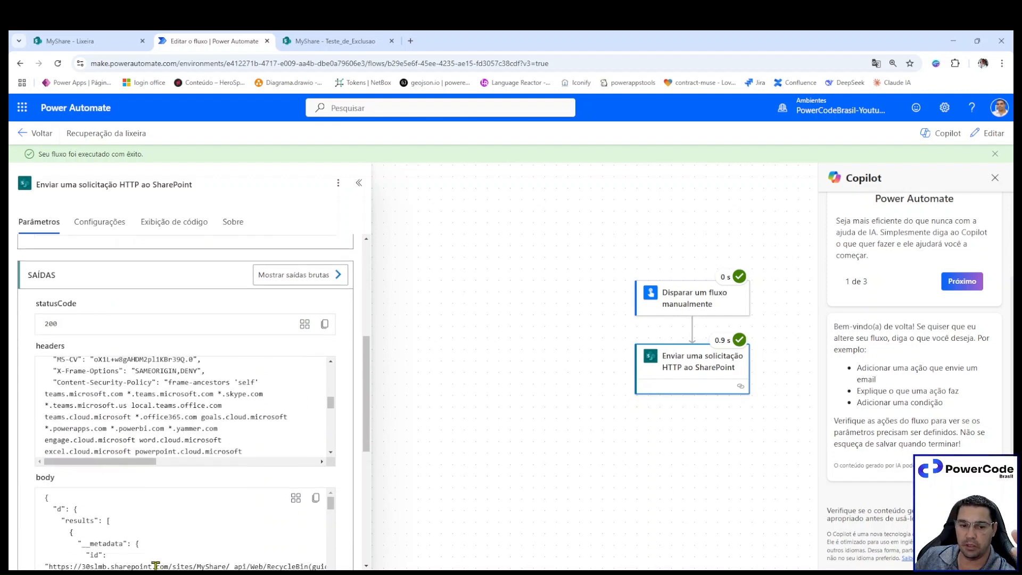
{"action": "scroll", "coordinate": [104, 421], "scroll_direction": "down", "scroll_amount": 3}
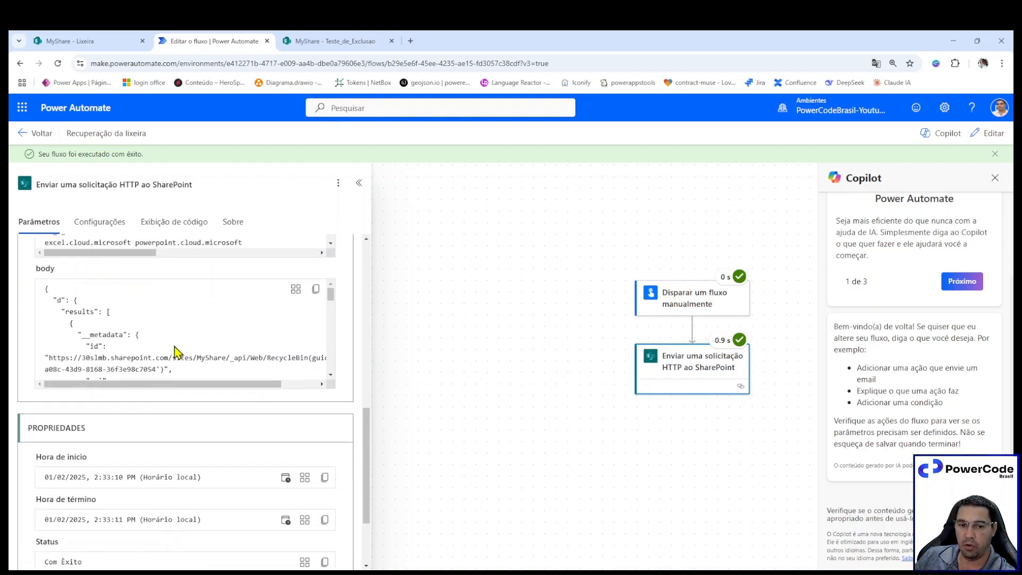
{"action": "scroll", "coordinate": [202, 382], "scroll_direction": "up", "scroll_amount": 1}
{"action": "scroll", "coordinate": [202, 382], "scroll_direction": "down", "scroll_amount": 4}
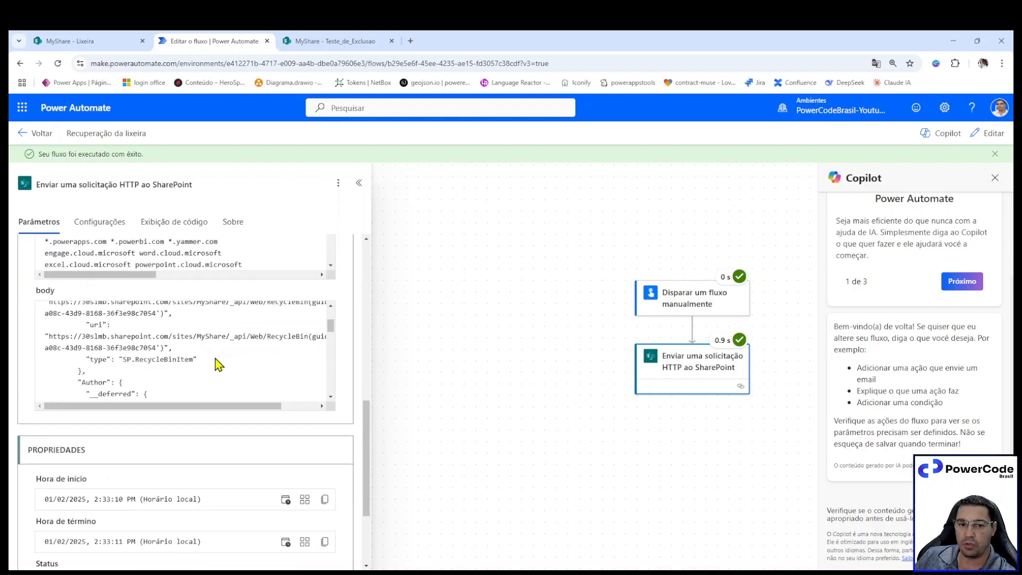
{"action": "scroll", "coordinate": [329, 343], "scroll_direction": "up", "scroll_amount": 5}
{"action": "scroll", "coordinate": [329, 344], "scroll_direction": "up", "scroll_amount": 4}
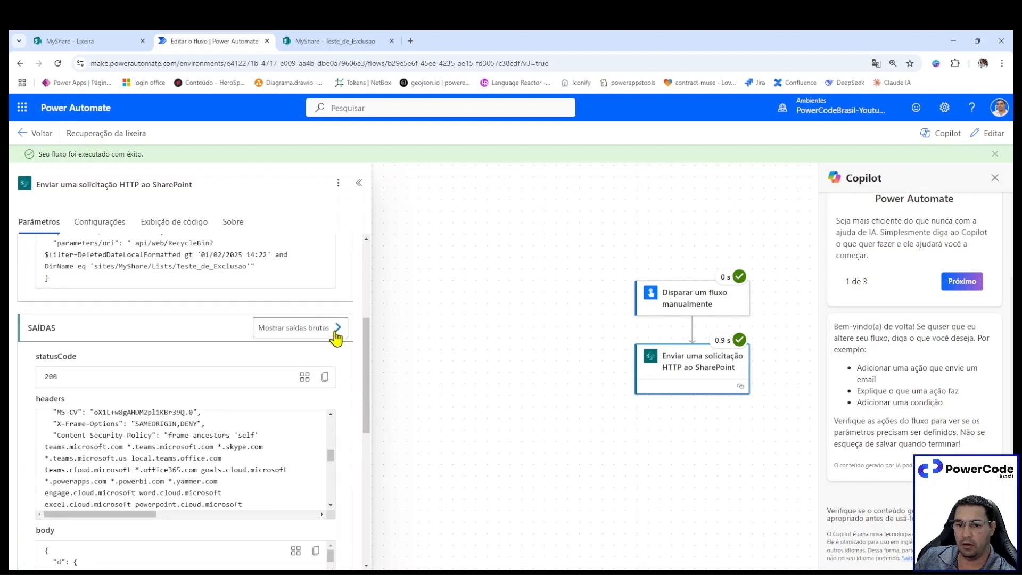
- Show the HTTP request's raw outputs and examine the deleted item's author, DeletedDate and directory fields in the body results
{"action": "left_click", "coordinate": [337, 332]}
{"action": "scroll", "coordinate": [777, 293], "scroll_direction": "down", "scroll_amount": 5}
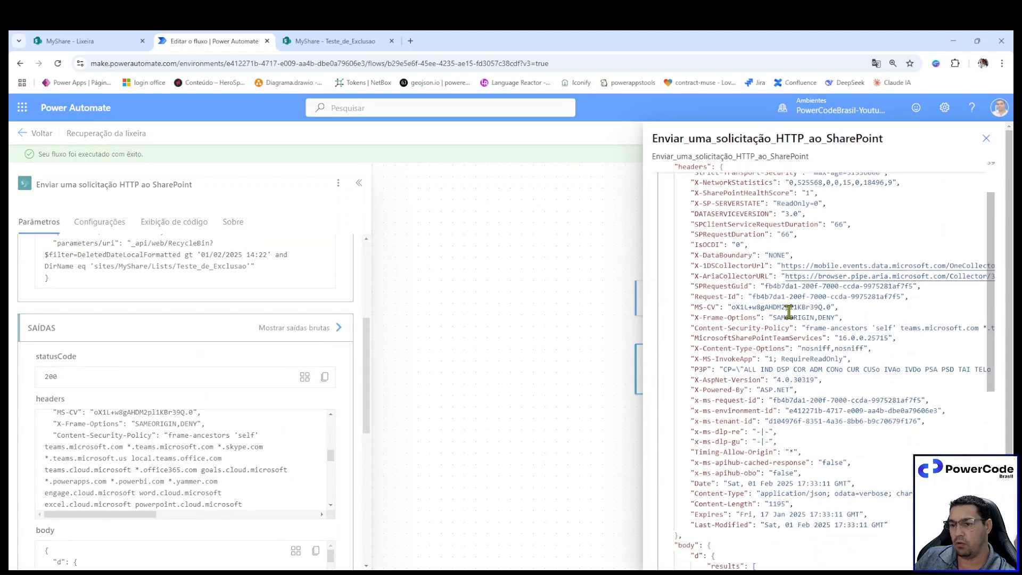
{"action": "scroll", "coordinate": [795, 337], "scroll_direction": "down", "scroll_amount": 6}
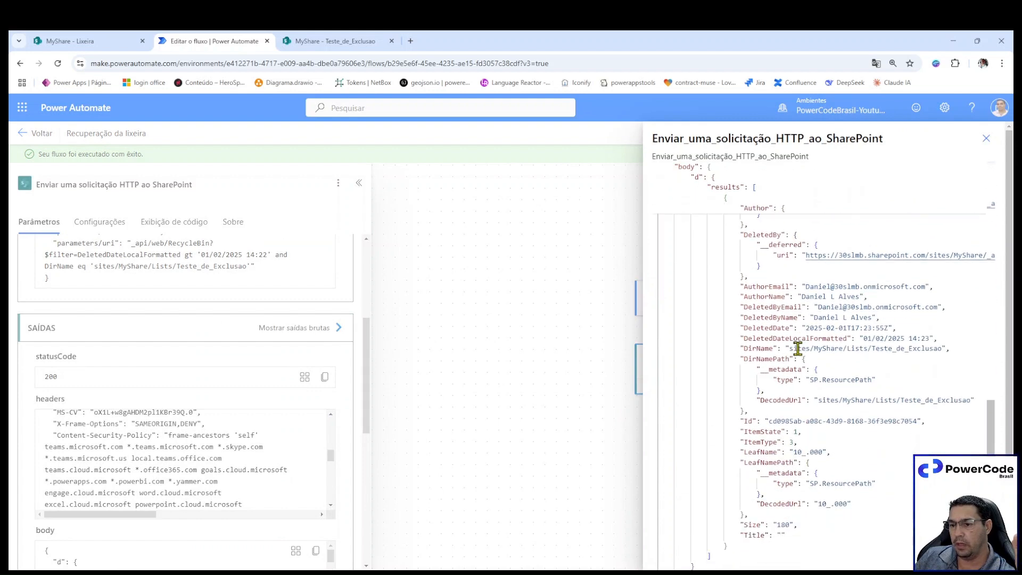
{"action": "mouse_move", "coordinate": [741, 284]}
{"action": "left_mouse_down"}
{"action": "mouse_move", "coordinate": [905, 311]}
{"action": "mouse_move", "coordinate": [941, 286]}
{"action": "mouse_move", "coordinate": [743, 297]}
{"action": "left_mouse_up"}
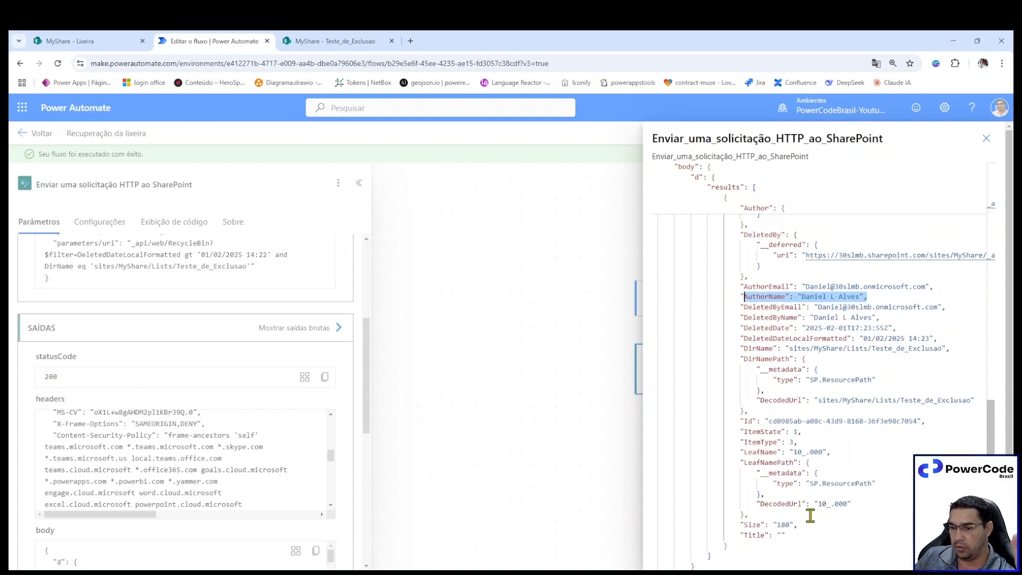
{"action": "scroll", "coordinate": [806, 527], "scroll_direction": "up", "scroll_amount": 2}
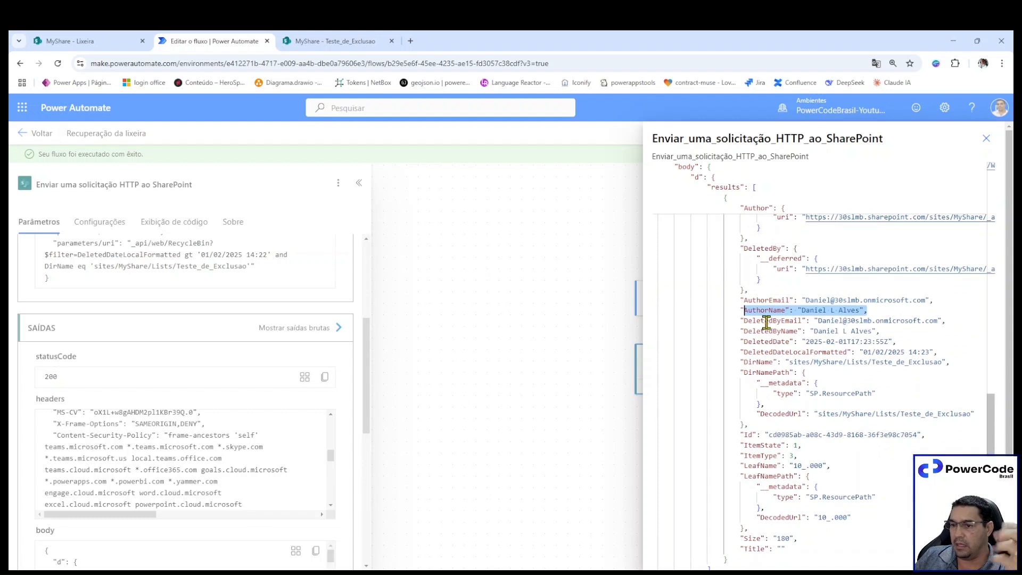
{"action": "scroll", "coordinate": [757, 298], "scroll_direction": "up", "scroll_amount": 3}
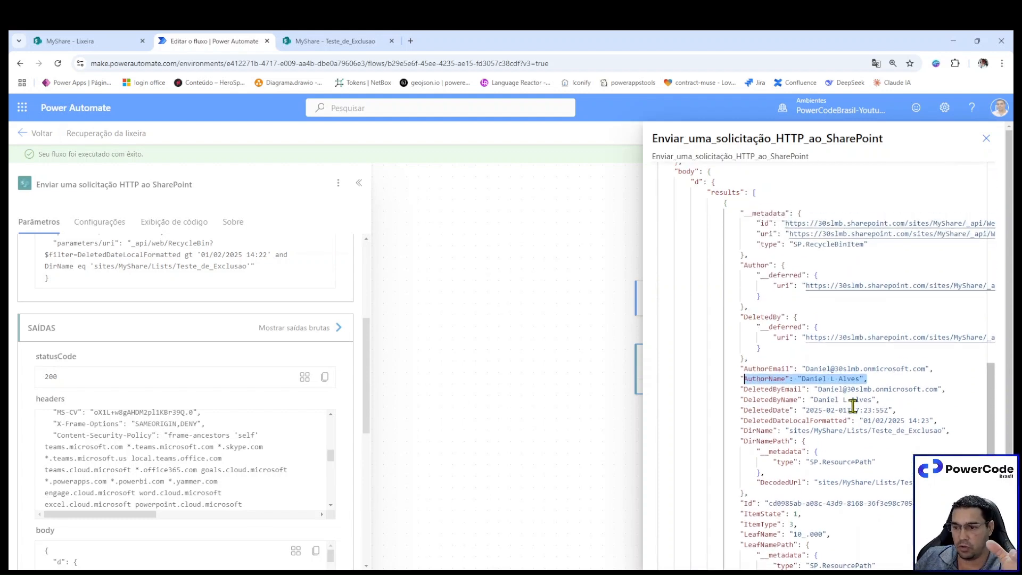
{"action": "left_click", "coordinate": [745, 410]}
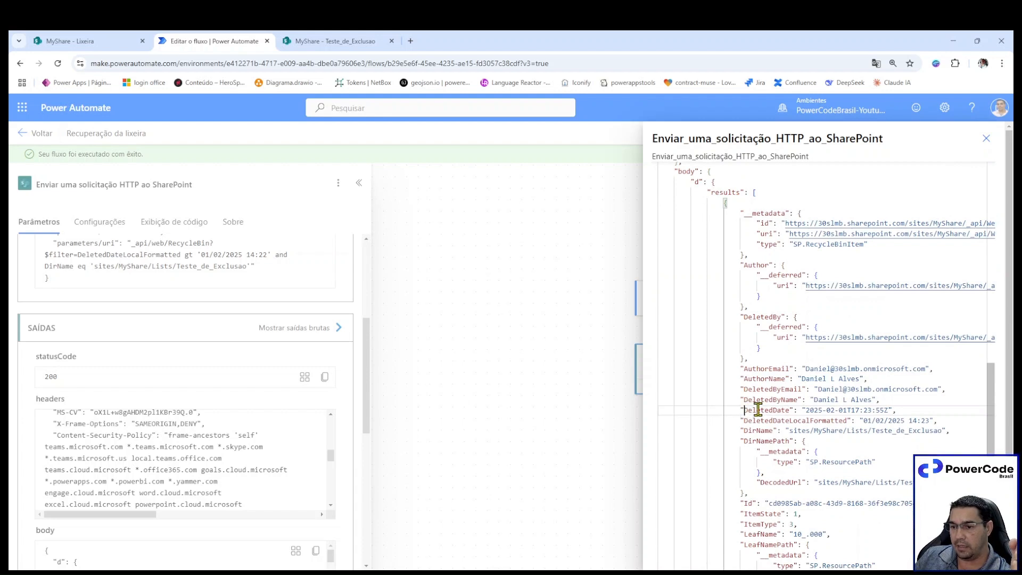
{"action": "left_click_drag", "start_coordinate": [758, 410], "coordinate": [787, 409]}
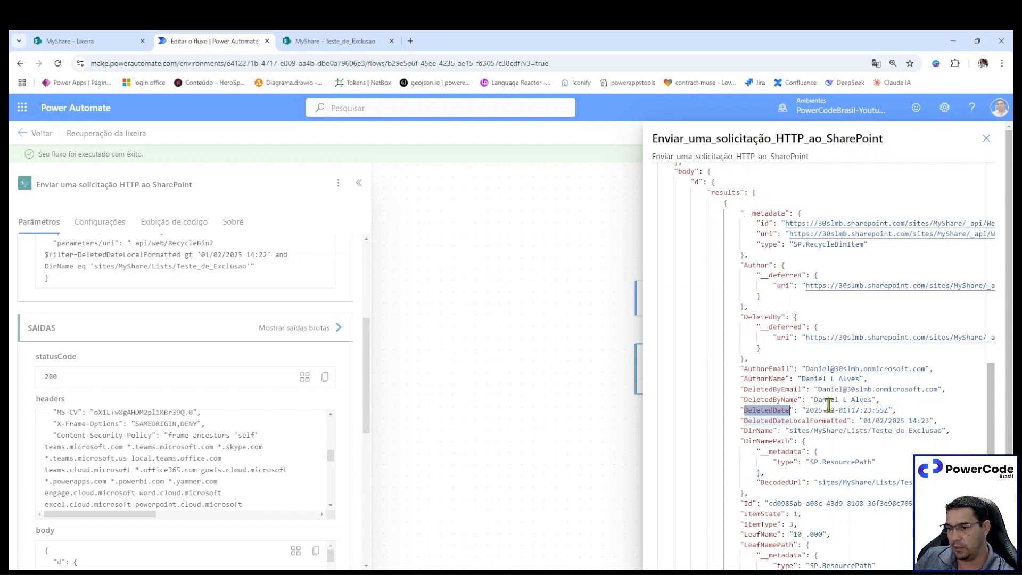
{"action": "left_click_drag", "start_coordinate": [856, 410], "coordinate": [887, 407]}
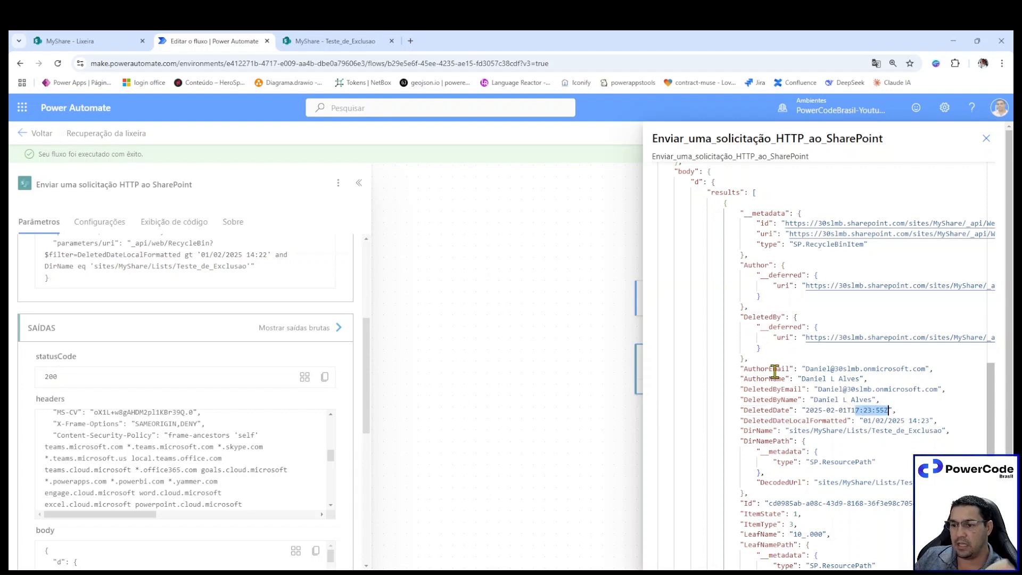
- Check the Teste_de_Exclusao item's deletion date in the MyShare SharePoint recycle bin and return to the Power Automate flow
{"action": "left_click", "coordinate": [133, 40]}
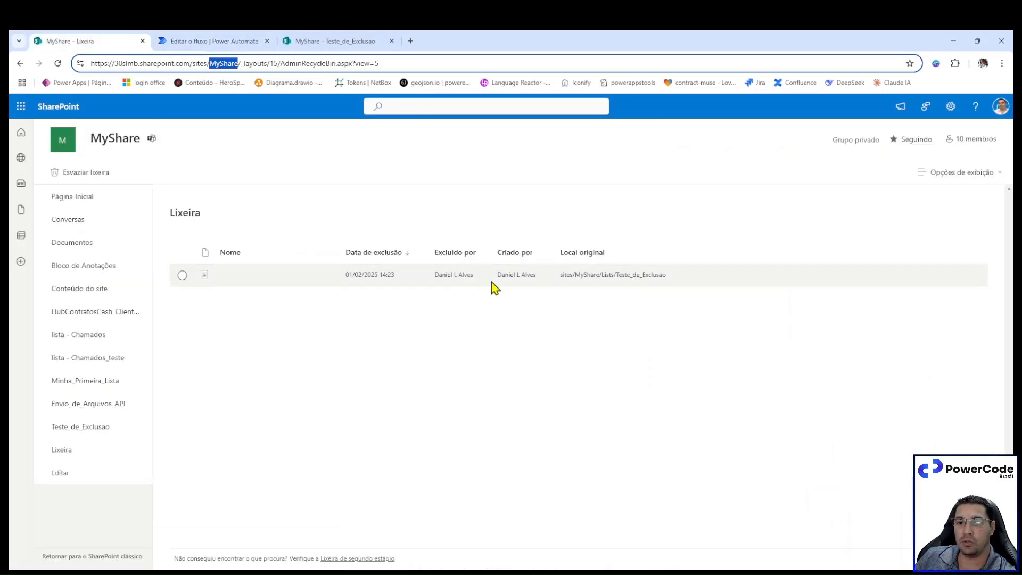
{"action": "mouse_move", "coordinate": [392, 283]}
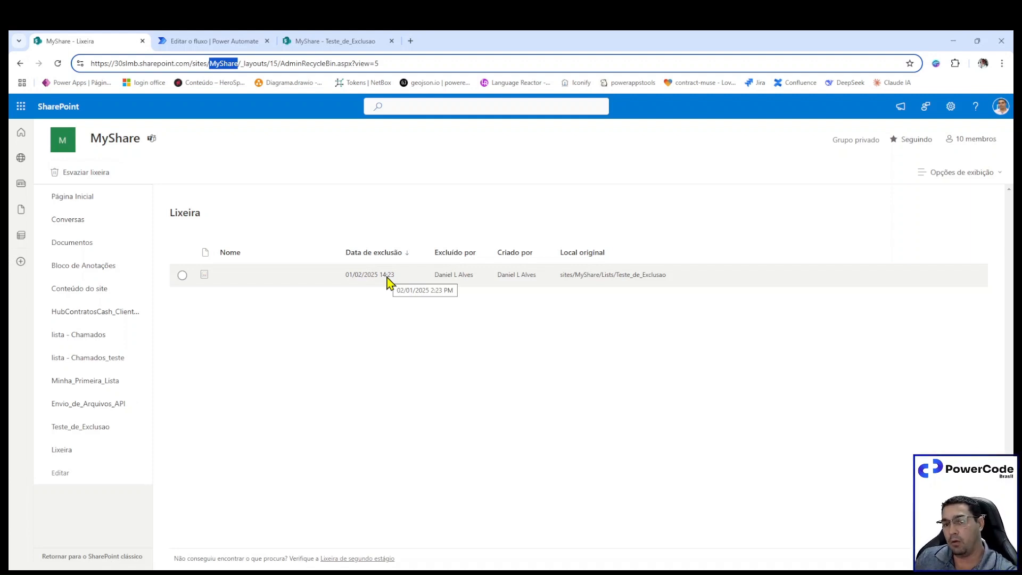
{"action": "left_click", "coordinate": [382, 277]}
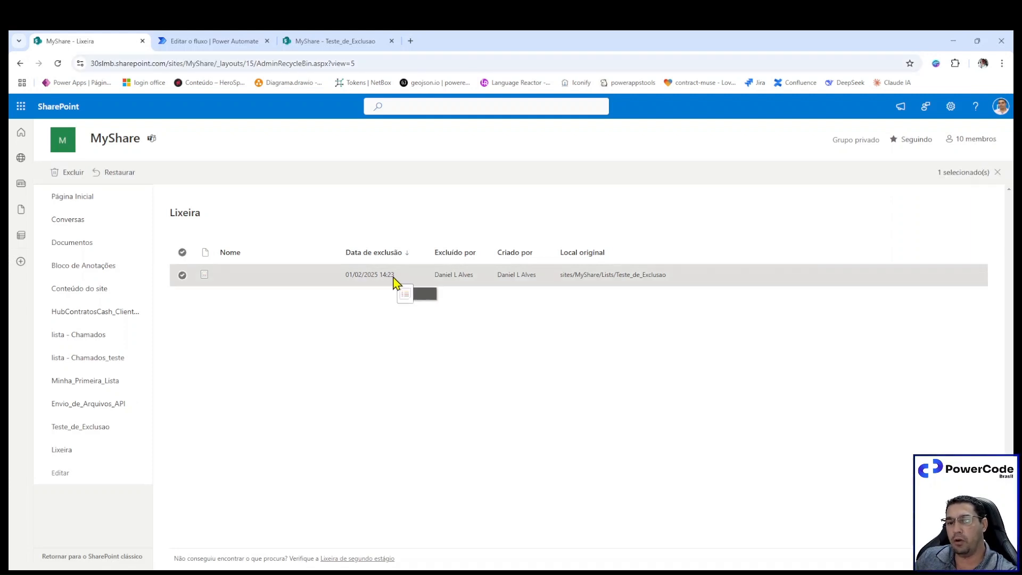
{"action": "left_click", "coordinate": [166, 41]}
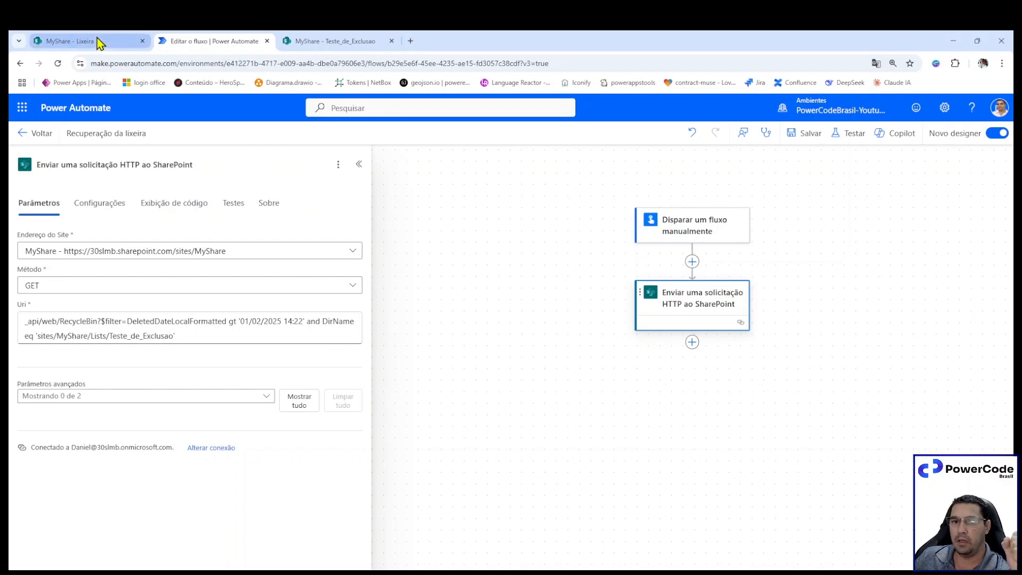
- Delete the items with IDs 3, 4 and 5 from the lista - Chamados list in SharePoint
{"action": "left_click", "coordinate": [333, 41]}
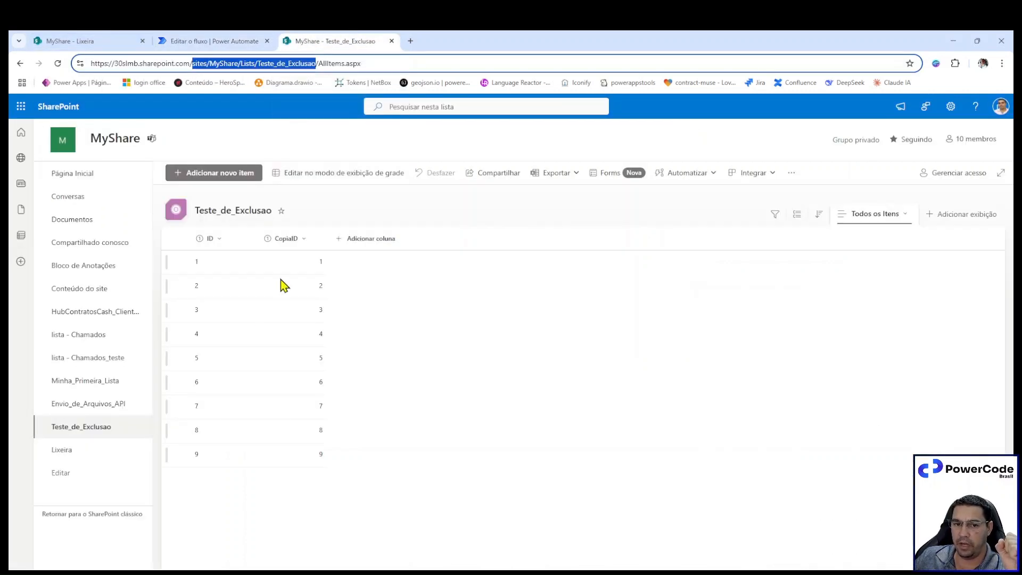
{"action": "left_click", "coordinate": [70, 367]}
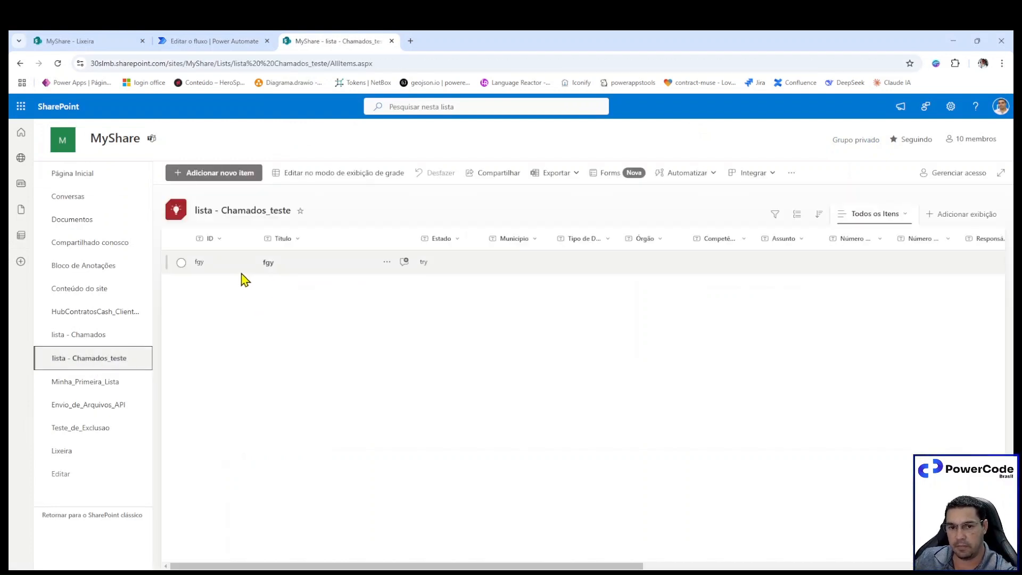
{"action": "left_click", "coordinate": [91, 336]}
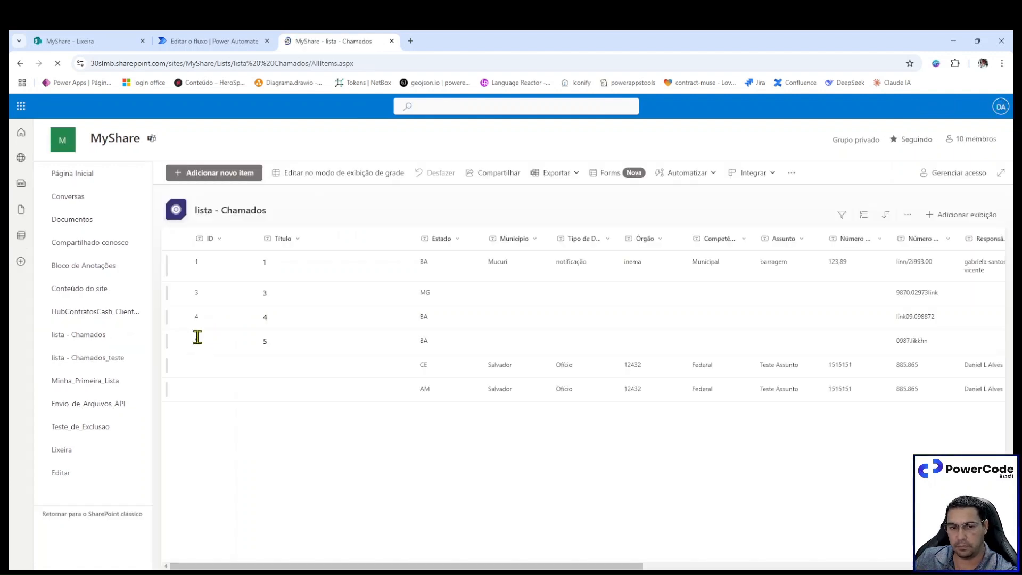
{"action": "left_click", "coordinate": [181, 293]}
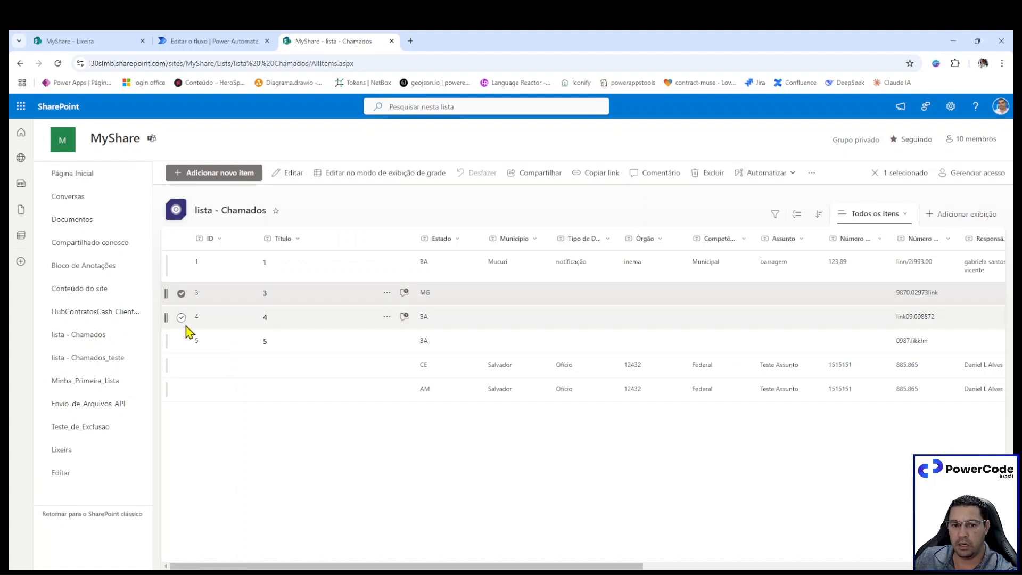
{"action": "left_click", "coordinate": [181, 318]}
{"action": "left_click", "coordinate": [181, 341]}
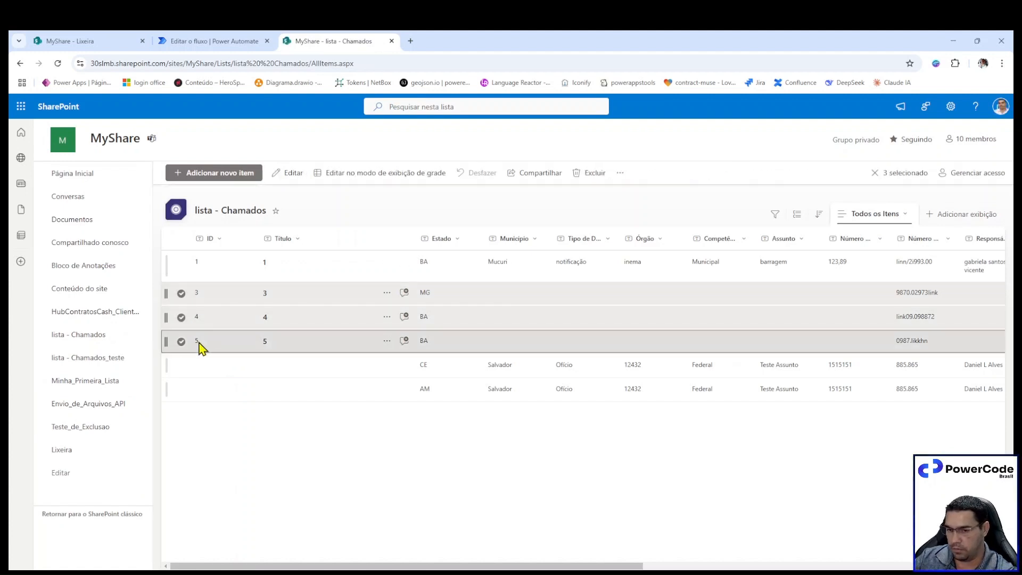
{"action": "key", "text": "Delete"}
{"action": "left_click", "coordinate": [505, 357]}
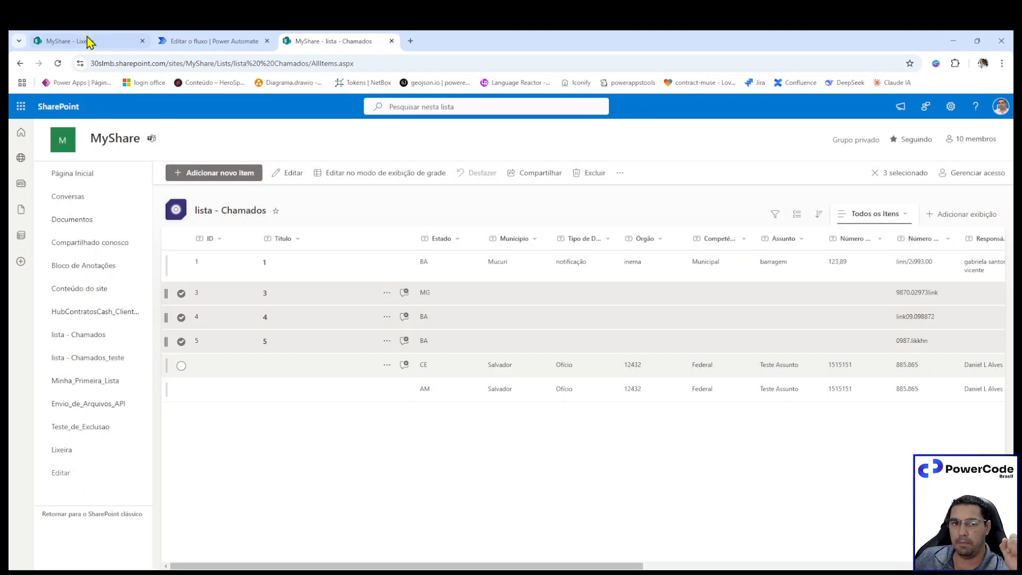
- Refresh the MyShare recycle bin and compare the deletion dates and original locations of the deleted items
{"action": "left_click", "coordinate": [53, 33]}
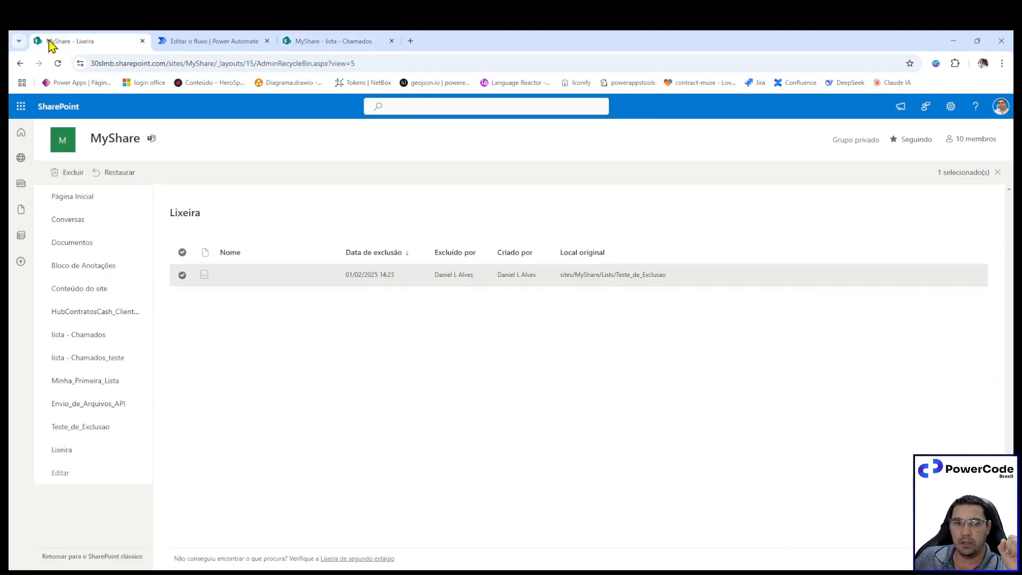
{"action": "left_click", "coordinate": [57, 64]}
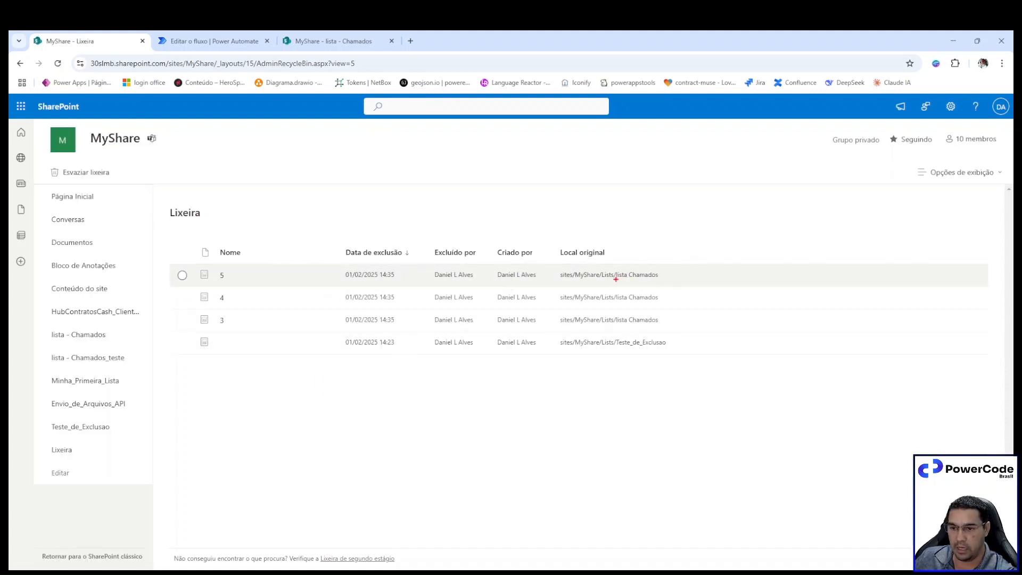
{"action": "mouse_move", "coordinate": [559, 267]}
{"action": "left_mouse_down"}
{"action": "mouse_move", "coordinate": [673, 278]}
{"action": "mouse_move", "coordinate": [675, 330]}
{"action": "left_mouse_up"}
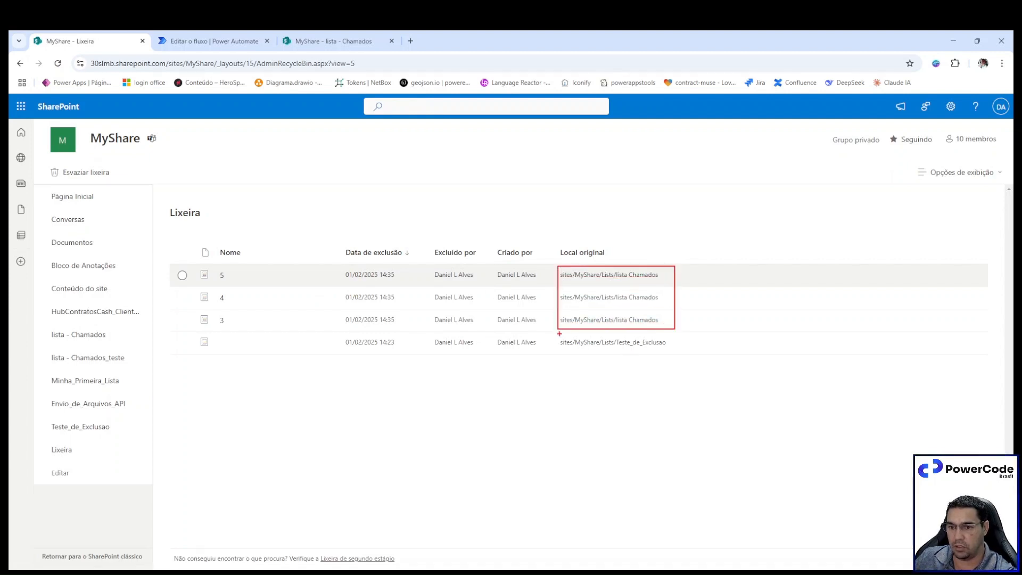
{"action": "left_click_drag", "start_coordinate": [559, 334], "coordinate": [676, 356]}
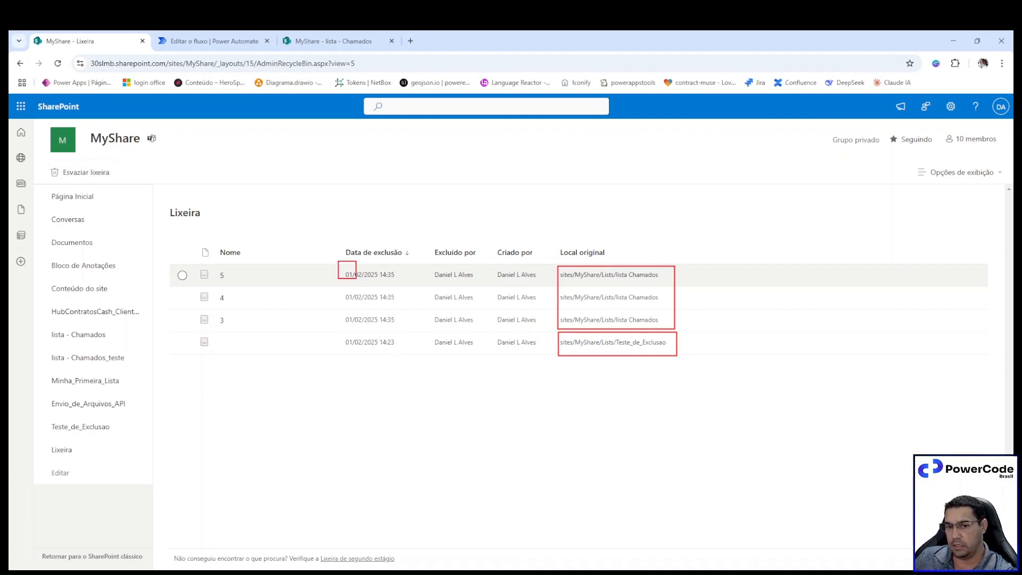
{"action": "left_click_drag", "start_coordinate": [356, 279], "coordinate": [406, 354]}
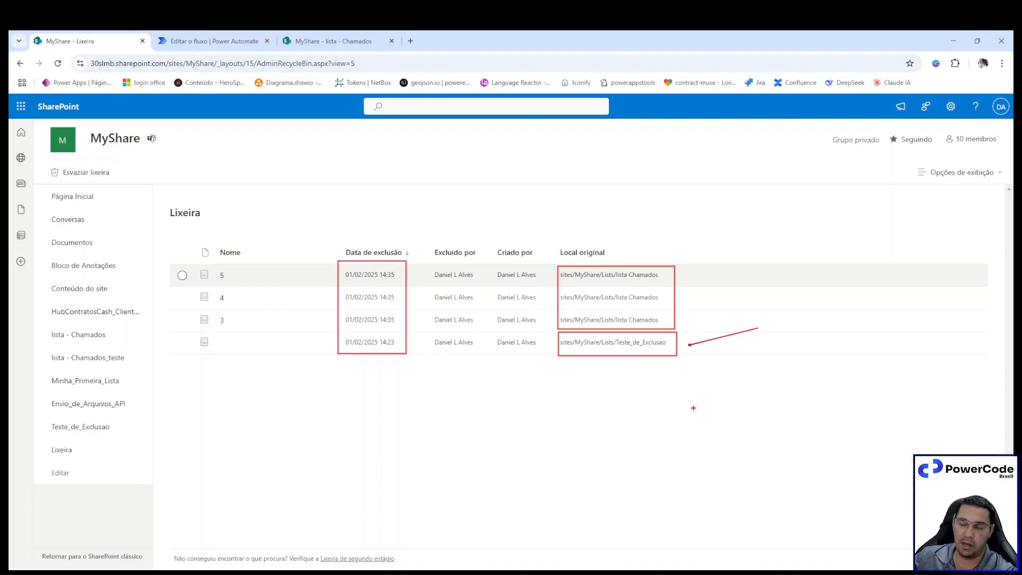
{"action": "key", "text": "Escape"}
- Switch to the flow in Power Automate, save it and run another manual test
{"action": "left_click", "coordinate": [215, 41]}
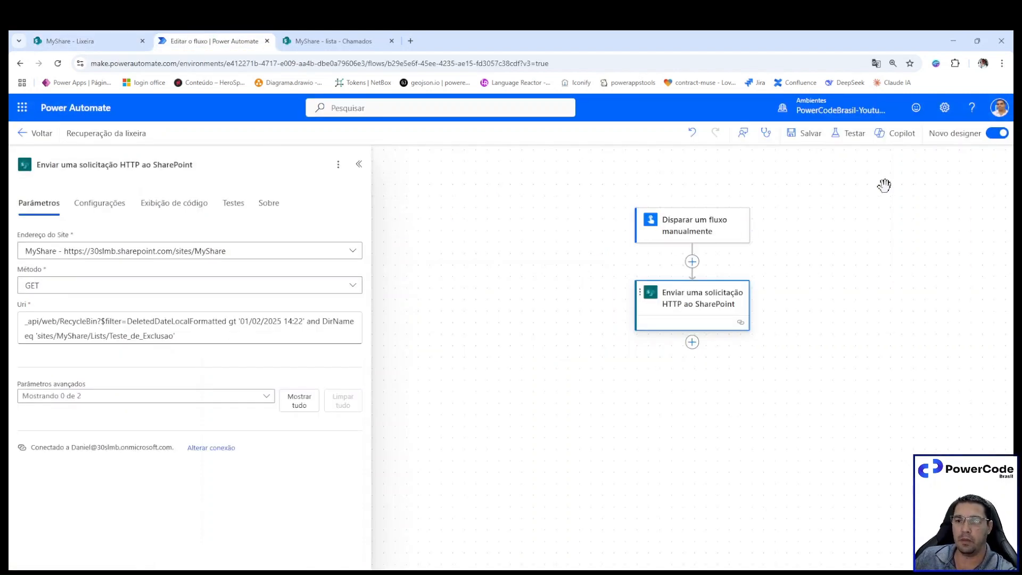
{"action": "left_click", "coordinate": [846, 133]}
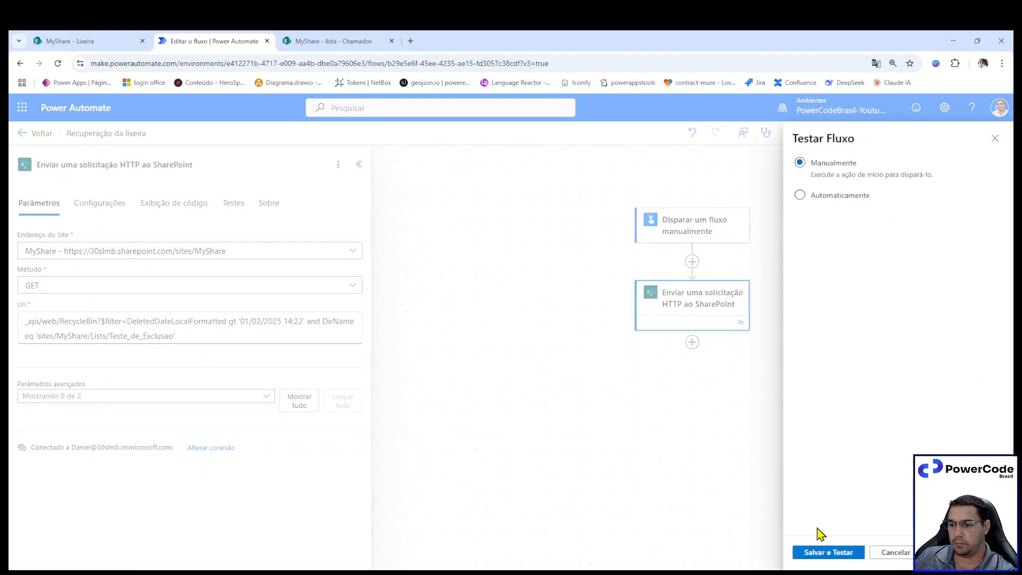
{"action": "left_click", "coordinate": [831, 556]}
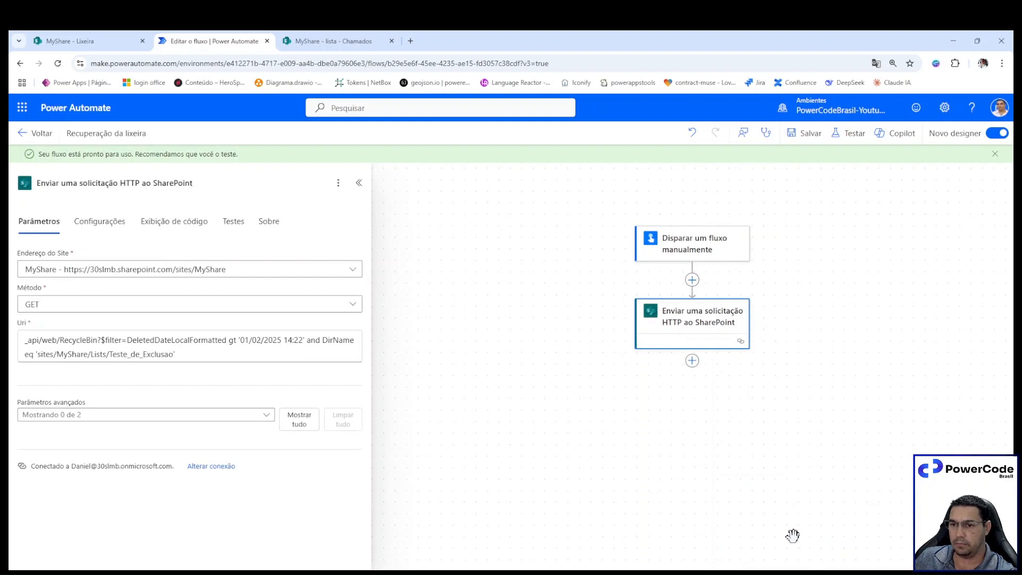
- Show the HTTP request's raw outputs and examine which deleted items the body results contain
{"action": "scroll", "coordinate": [274, 481], "scroll_direction": "down", "scroll_amount": 4}
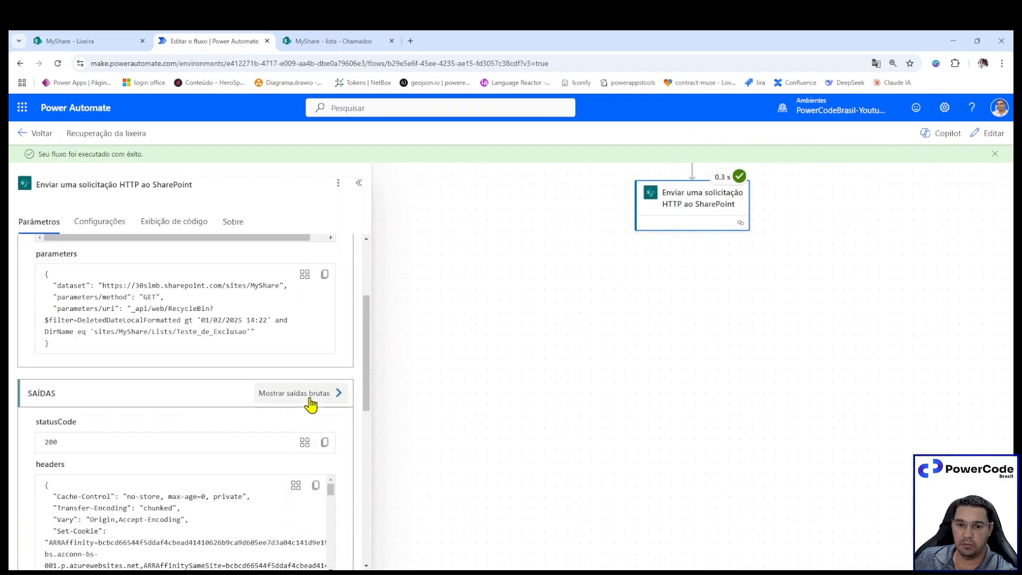
{"action": "left_click", "coordinate": [311, 394]}
{"action": "scroll", "coordinate": [774, 346], "scroll_direction": "down", "scroll_amount": 6}
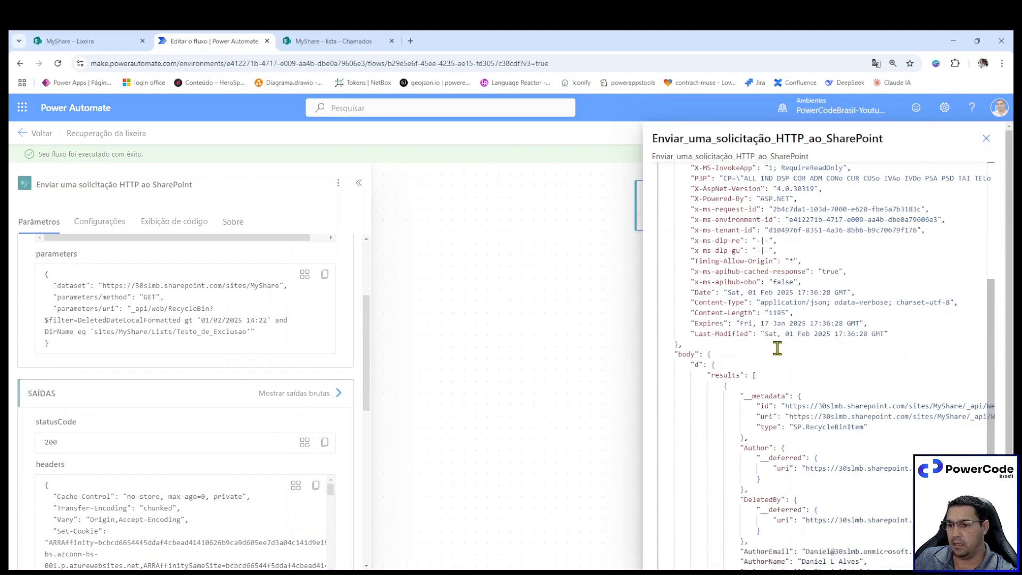
{"action": "scroll", "coordinate": [772, 366], "scroll_direction": "down", "scroll_amount": 3}
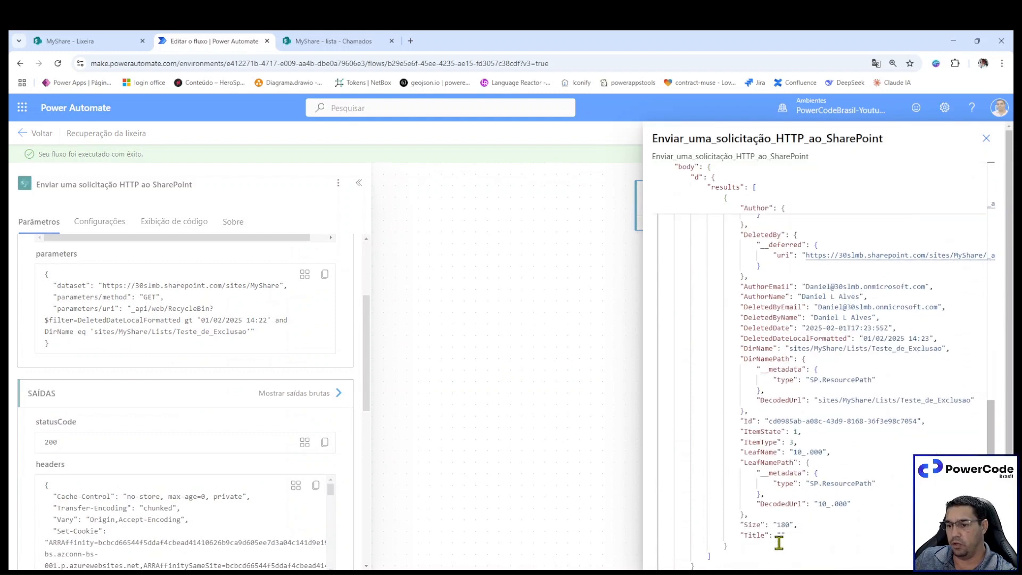
{"action": "left_click_drag", "start_coordinate": [779, 542], "coordinate": [661, 221]}
{"action": "scroll", "coordinate": [828, 403], "scroll_direction": "down", "scroll_amount": 3}
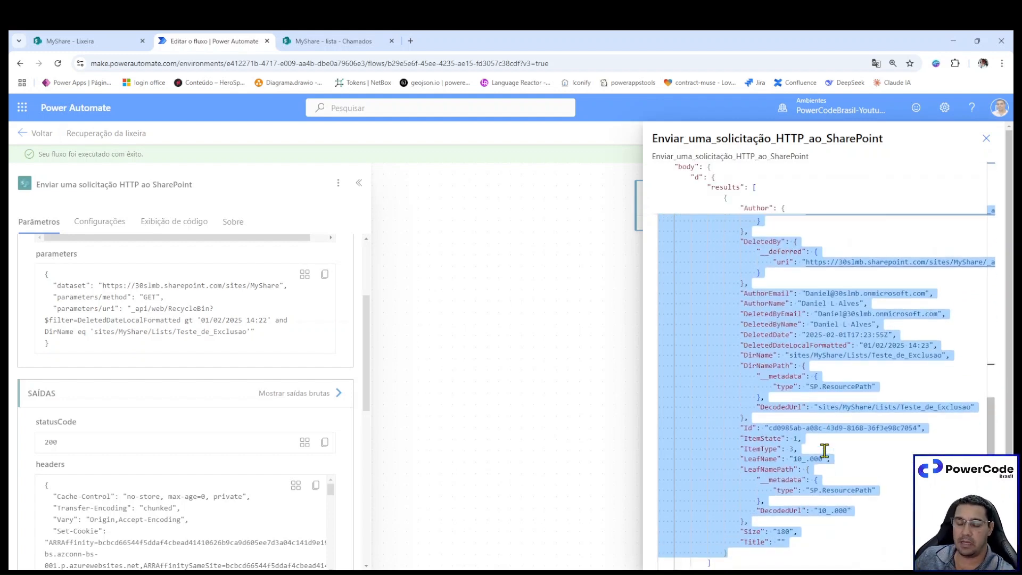
{"action": "scroll", "coordinate": [825, 451], "scroll_direction": "up", "scroll_amount": 3}
{"action": "left_click", "coordinate": [788, 429]}
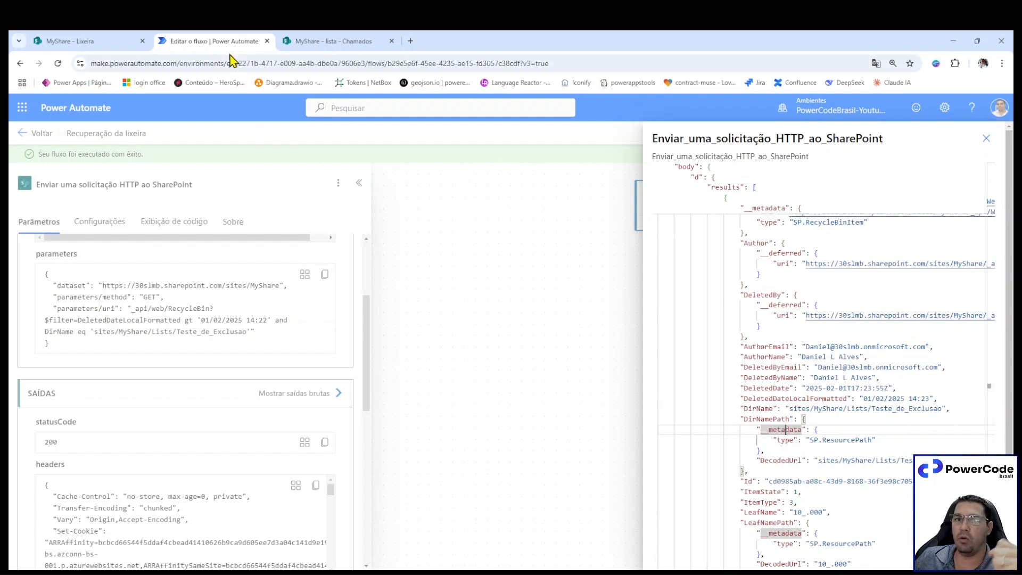
- Delete the items with IDs 3 to 7 from the Teste_de_Exclusao list in SharePoint
{"action": "left_click", "coordinate": [105, 39]}
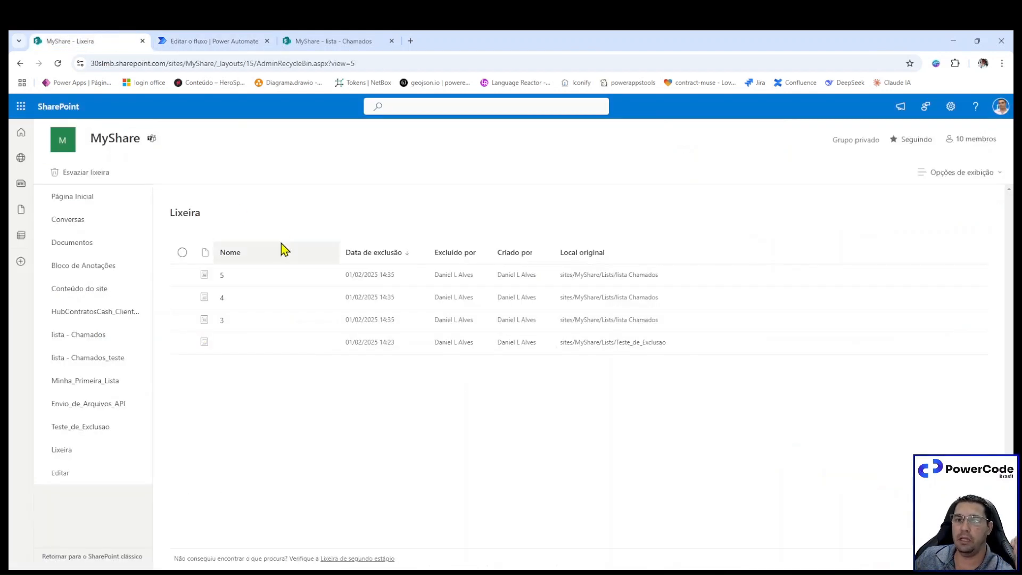
{"action": "left_click", "coordinate": [326, 41]}
{"action": "left_click", "coordinate": [95, 429]}
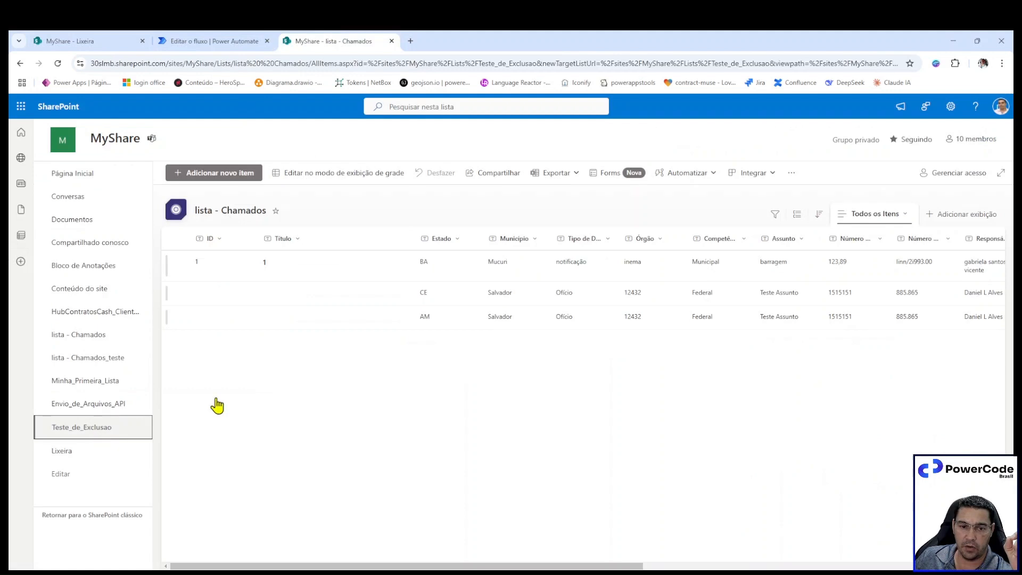
{"action": "left_click", "coordinate": [182, 311]}
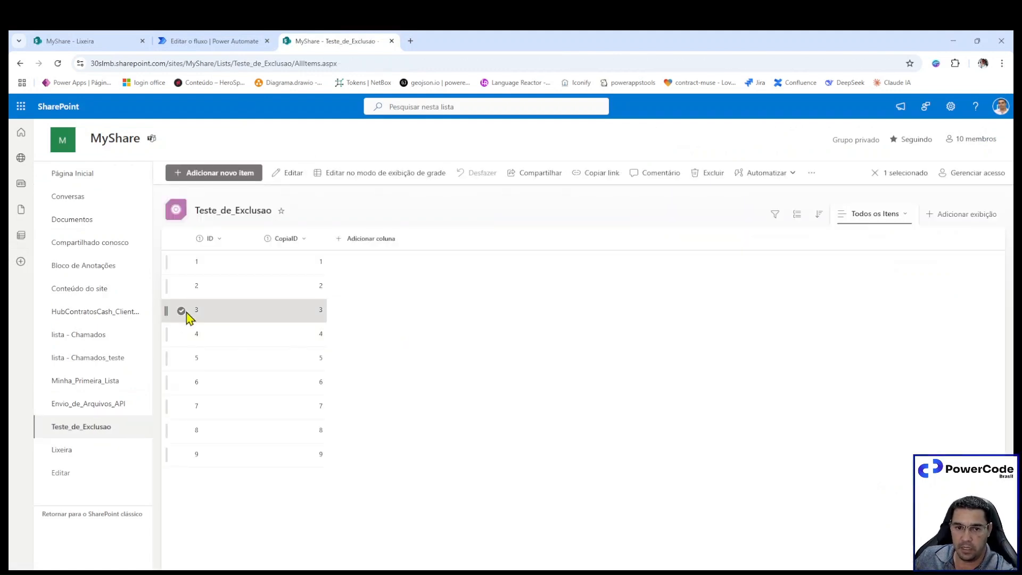
{"action": "left_click", "coordinate": [192, 404], "text": "shift"}
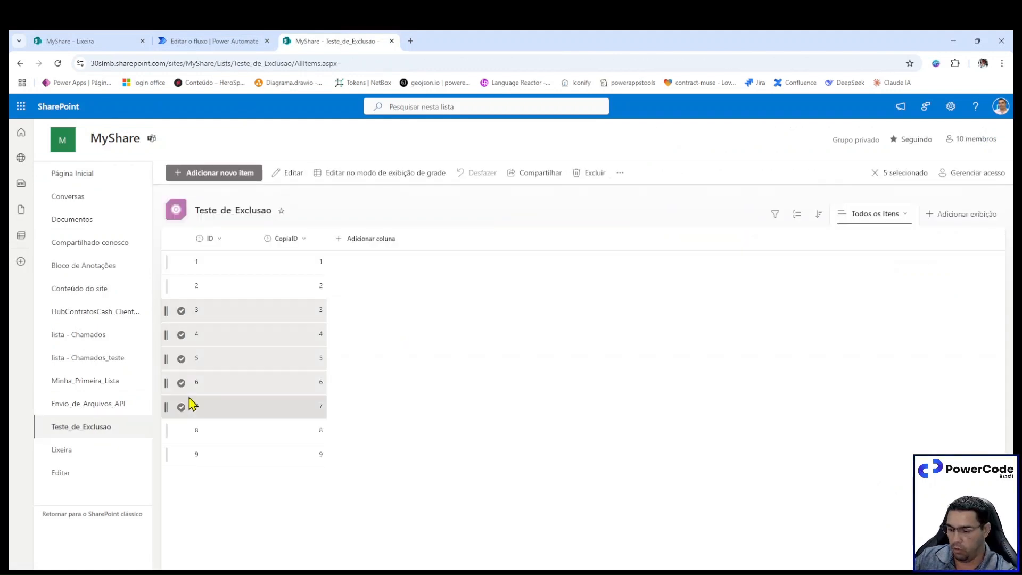
{"action": "key", "text": "Delete"}
{"action": "left_click", "coordinate": [495, 362]}
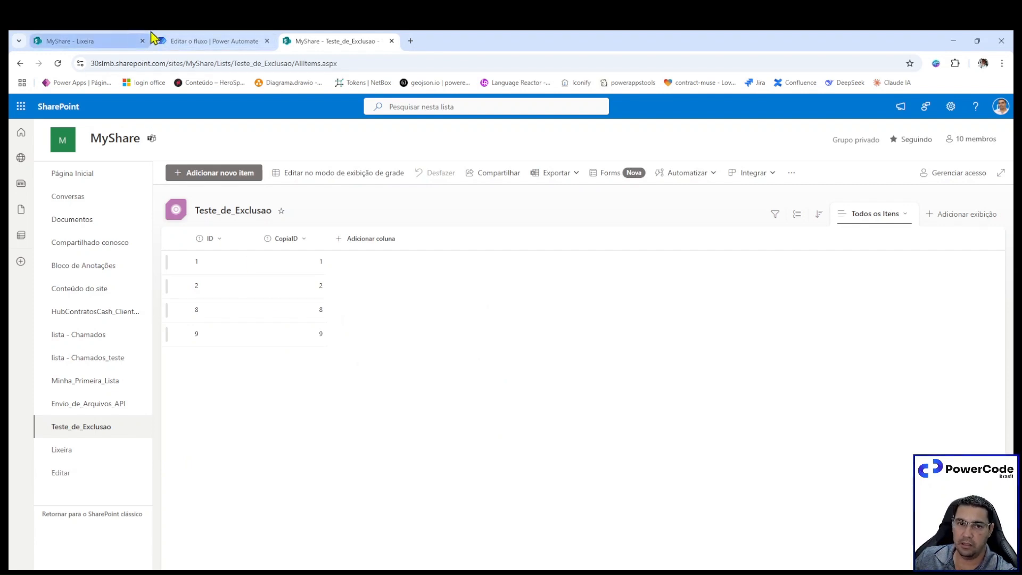
- Refresh the MyShare recycle bin and compare the older Teste_de_Exclusao item's deletion time with those of the recently deleted items
{"action": "left_click", "coordinate": [118, 37]}
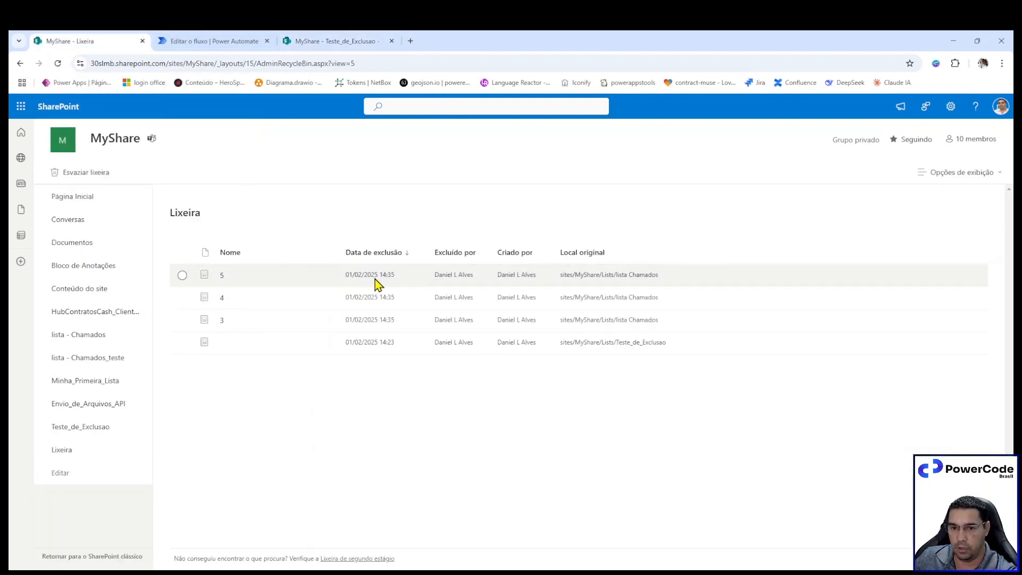
{"action": "left_click", "coordinate": [63, 64]}
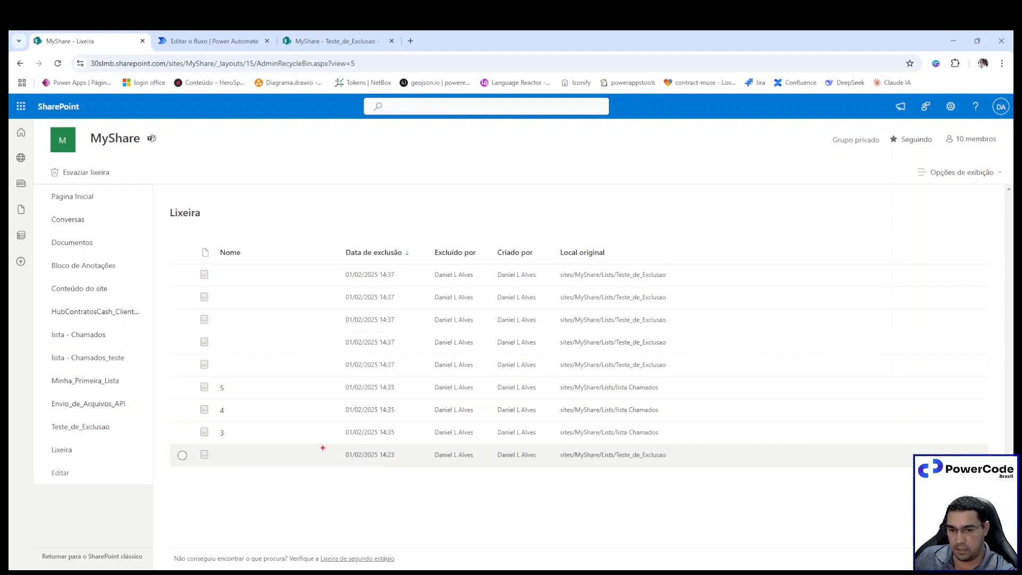
{"action": "left_click_drag", "start_coordinate": [322, 448], "coordinate": [406, 464]}
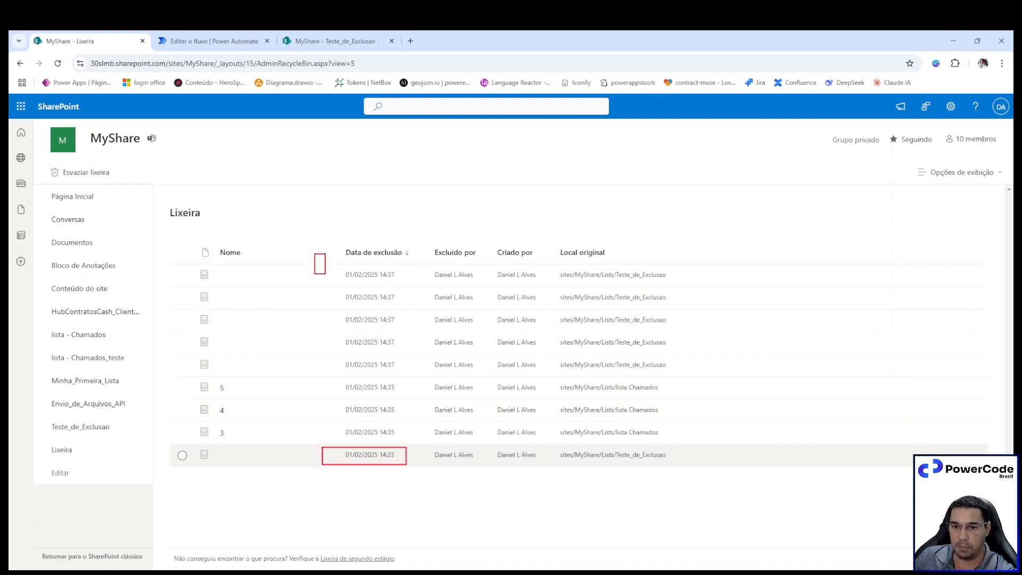
{"action": "mouse_move", "coordinate": [326, 274]}
{"action": "left_mouse_down"}
{"action": "mouse_move", "coordinate": [411, 385]}
{"action": "mouse_move", "coordinate": [409, 442]}
{"action": "left_mouse_up"}
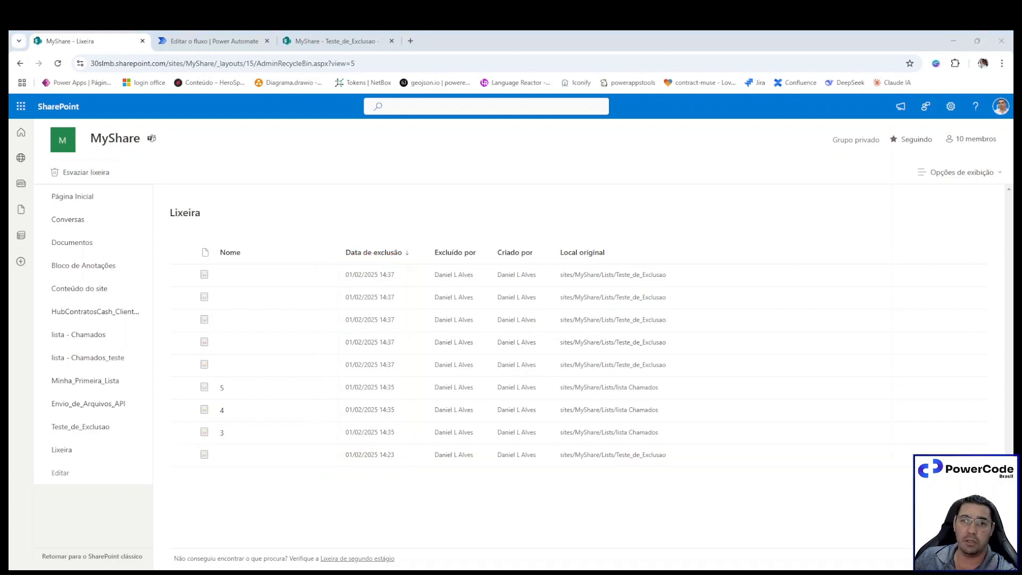
- Close the HTTP request's raw outputs in Power Automate and return the flow to editing
{"action": "left_click", "coordinate": [230, 40]}
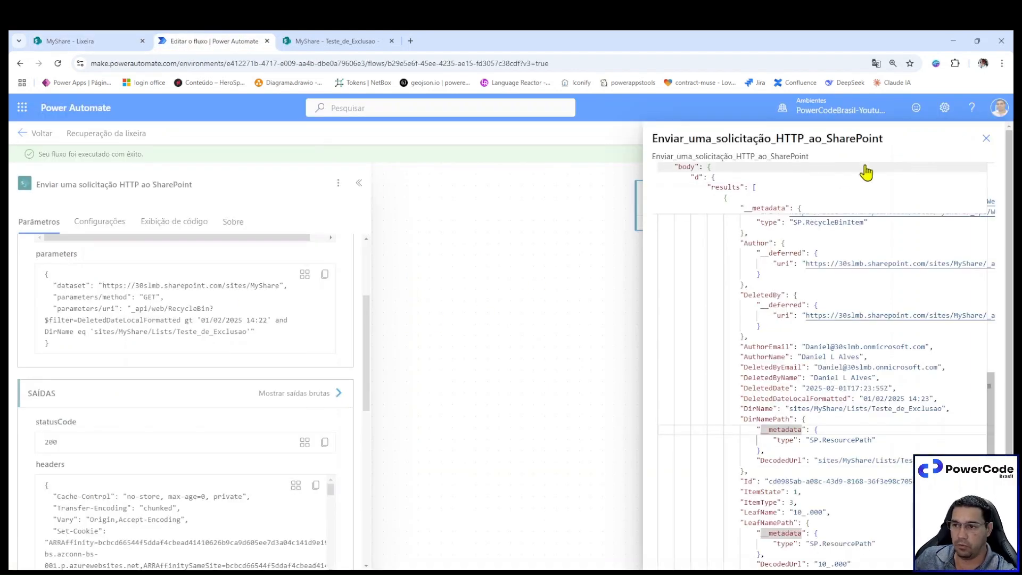
{"action": "left_click", "coordinate": [987, 138]}
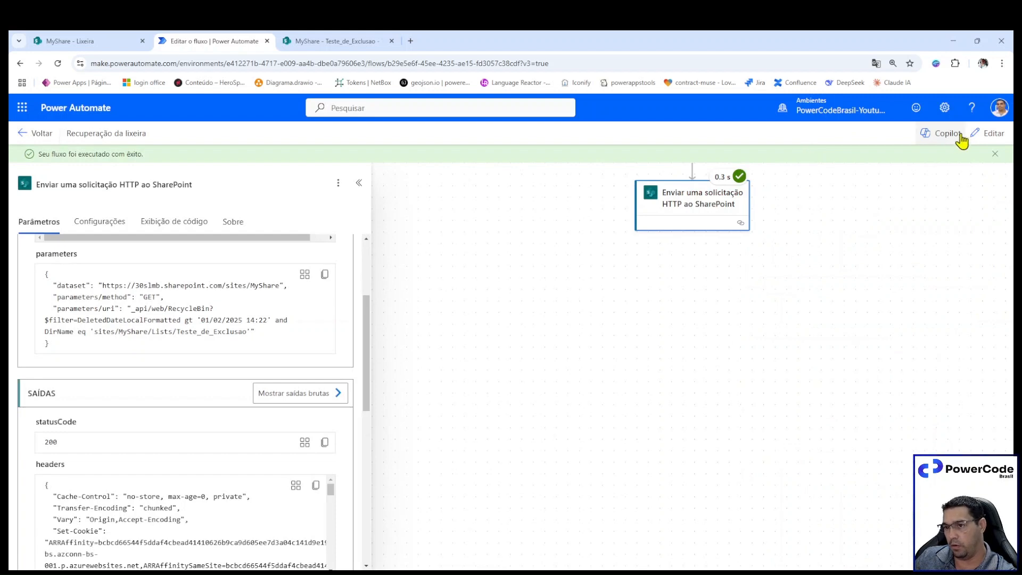
{"action": "left_click", "coordinate": [986, 137]}
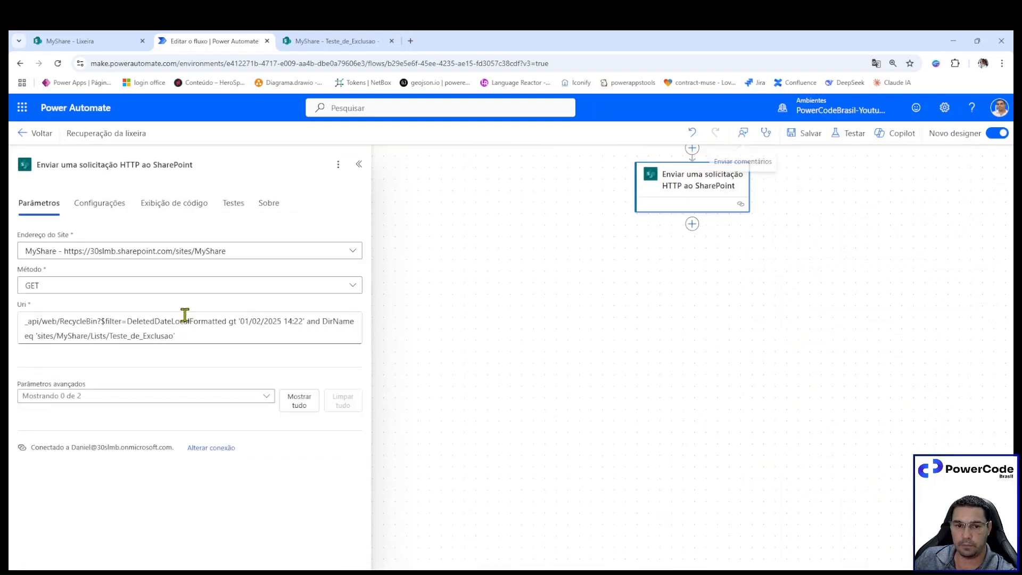
- Set the deletion-time filter in the HTTP request's Uri to '01/02/2025 14:34' and run the flow as a manual test
{"action": "left_click", "coordinate": [296, 321]}
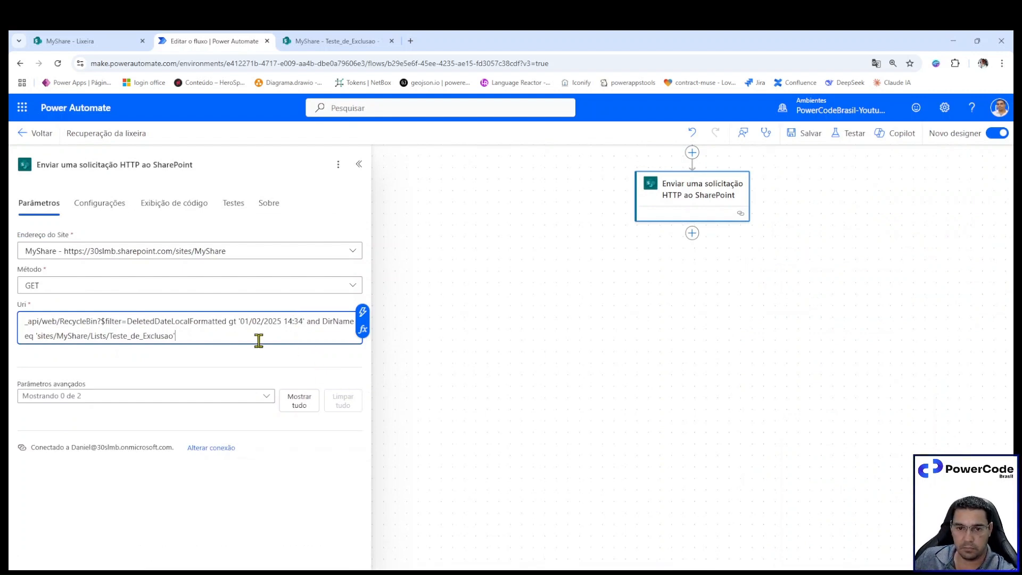
{"action": "left_click", "coordinate": [850, 135]}
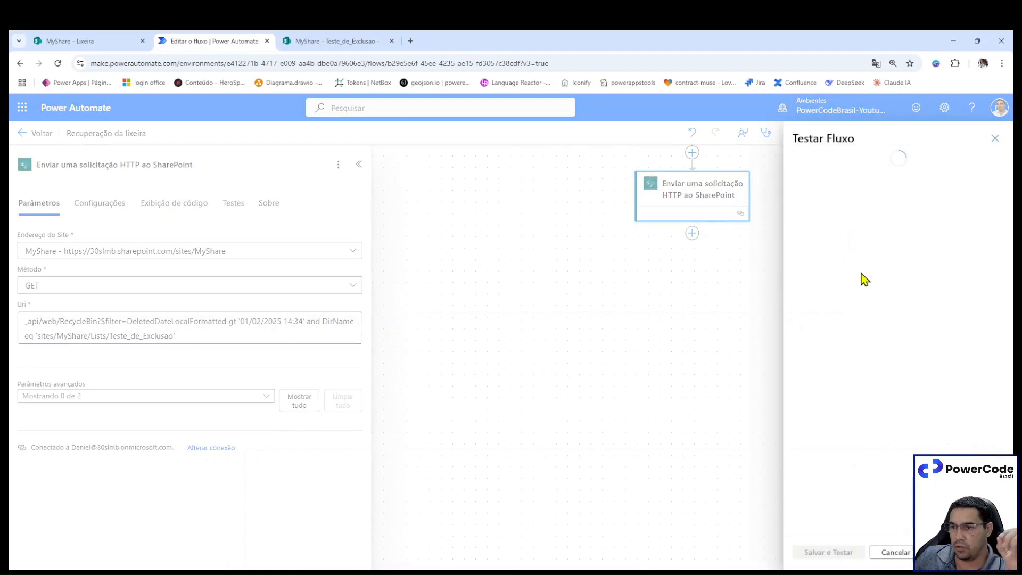
{"action": "left_click", "coordinate": [832, 194]}
{"action": "left_click", "coordinate": [834, 164]}
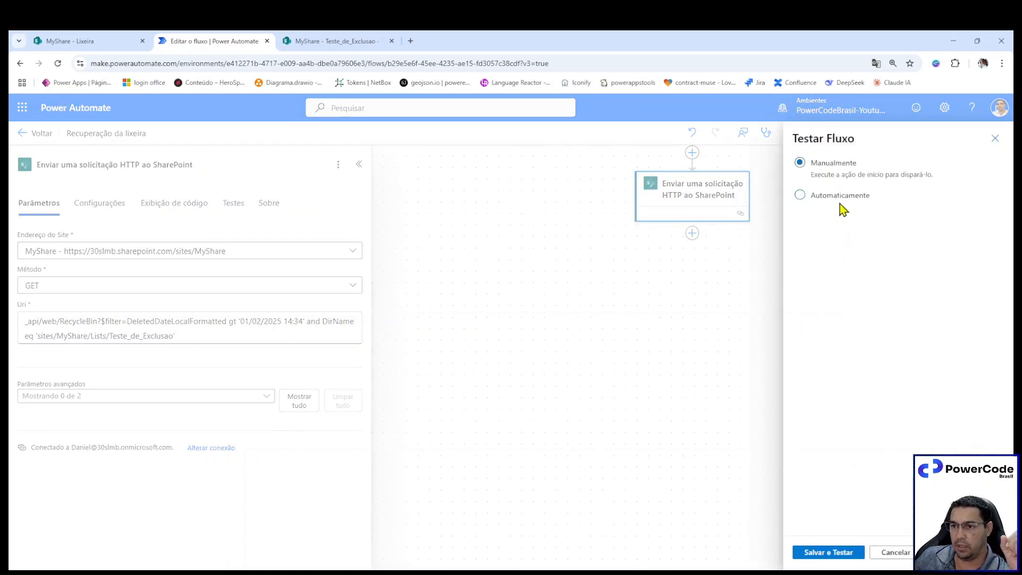
{"action": "left_click", "coordinate": [834, 553]}
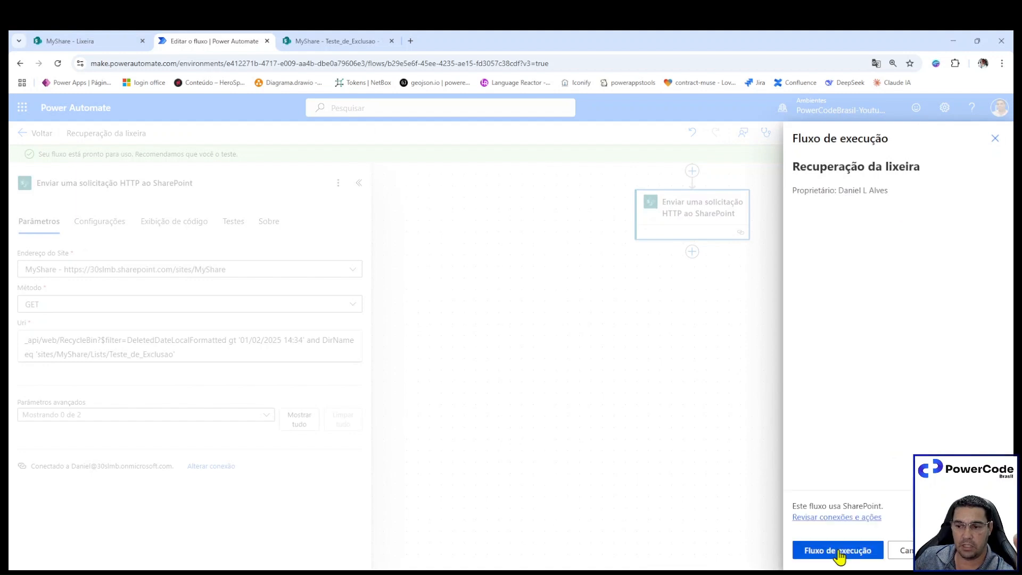
{"action": "left_click", "coordinate": [839, 551]}
{"action": "left_click", "coordinate": [87, 40]}
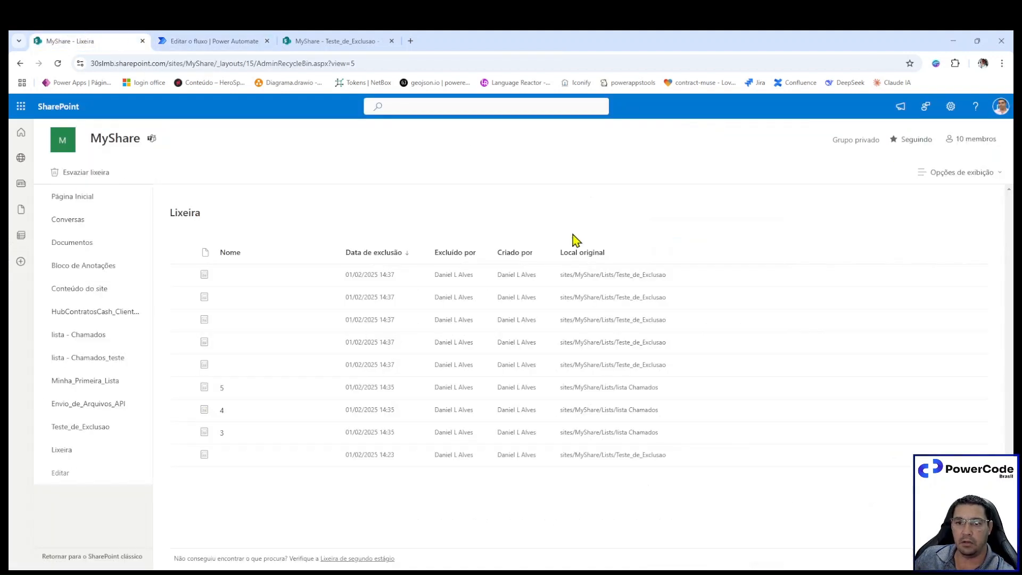
{"action": "left_click", "coordinate": [235, 41]}
{"action": "left_click", "coordinate": [825, 550]}
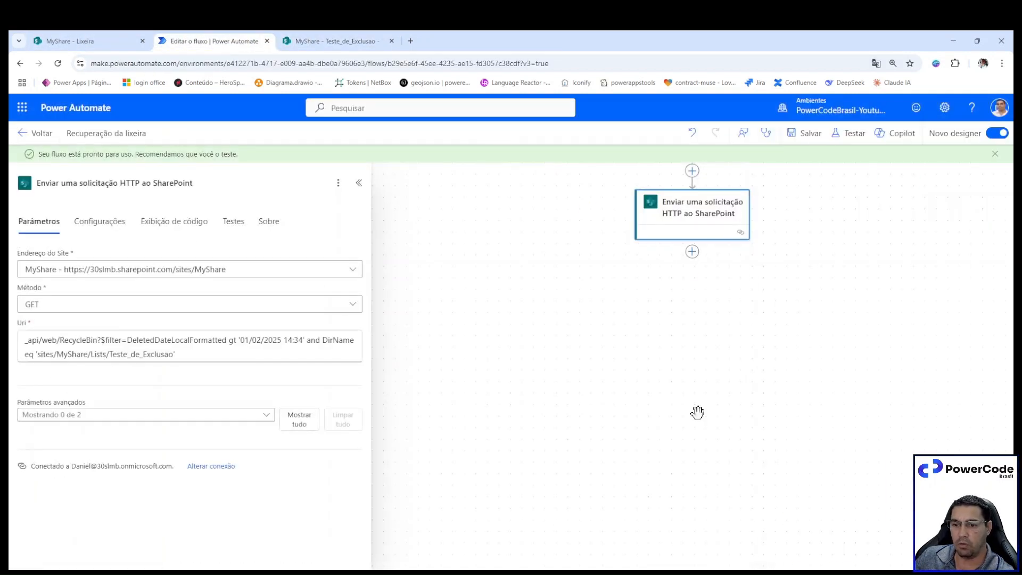
- Check the MyShare recycle bin for the Teste_de_Exclusao items deleted after the filter time
{"action": "left_click", "coordinate": [330, 40]}
{"action": "left_click", "coordinate": [95, 40]}
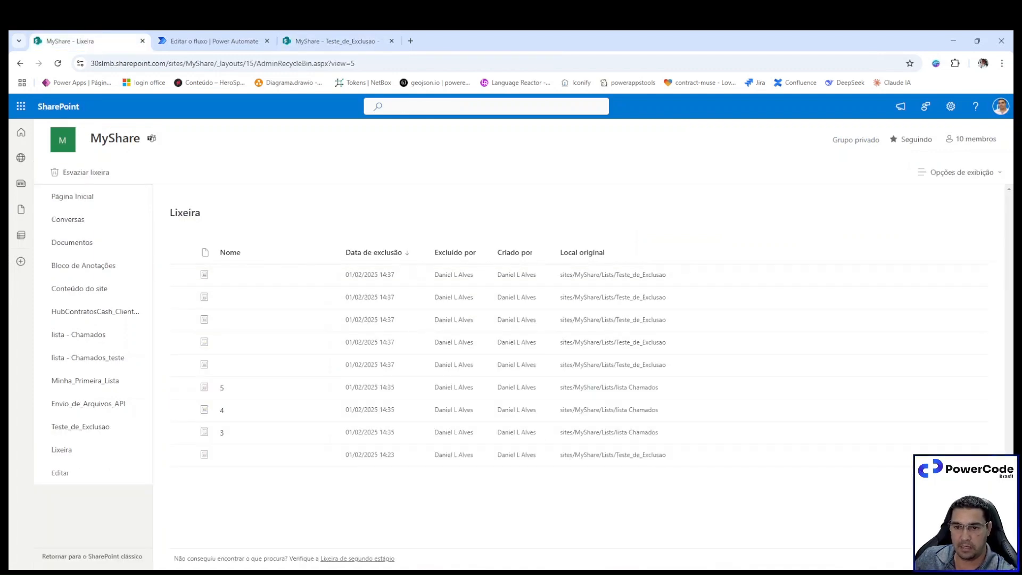
{"action": "mouse_move", "coordinate": [174, 263]}
{"action": "left_mouse_down"}
{"action": "mouse_move", "coordinate": [687, 381]}
{"action": "mouse_move", "coordinate": [695, 400]}
{"action": "mouse_move", "coordinate": [691, 373]}
{"action": "left_mouse_up"}
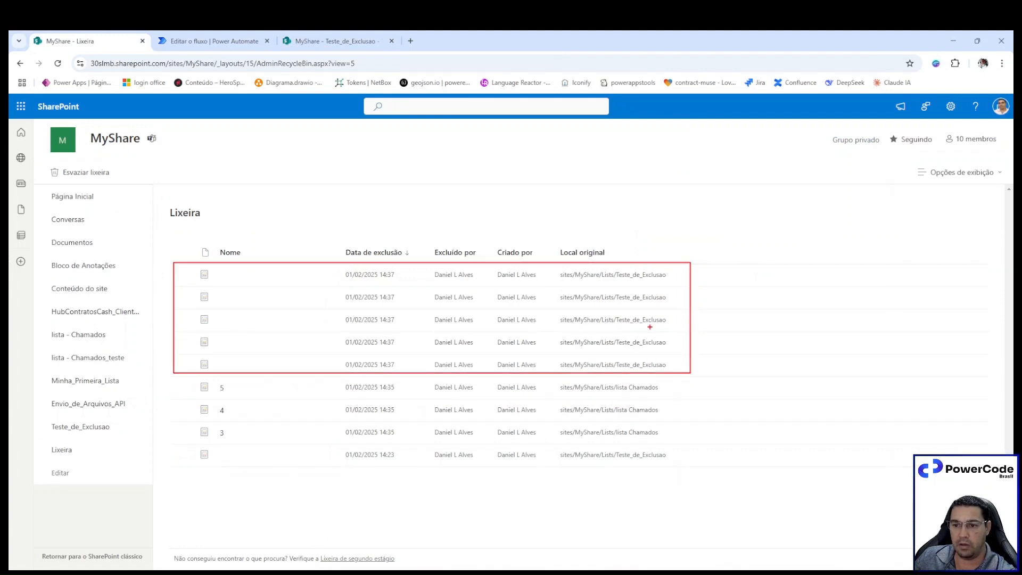
{"action": "key", "text": "Escape"}
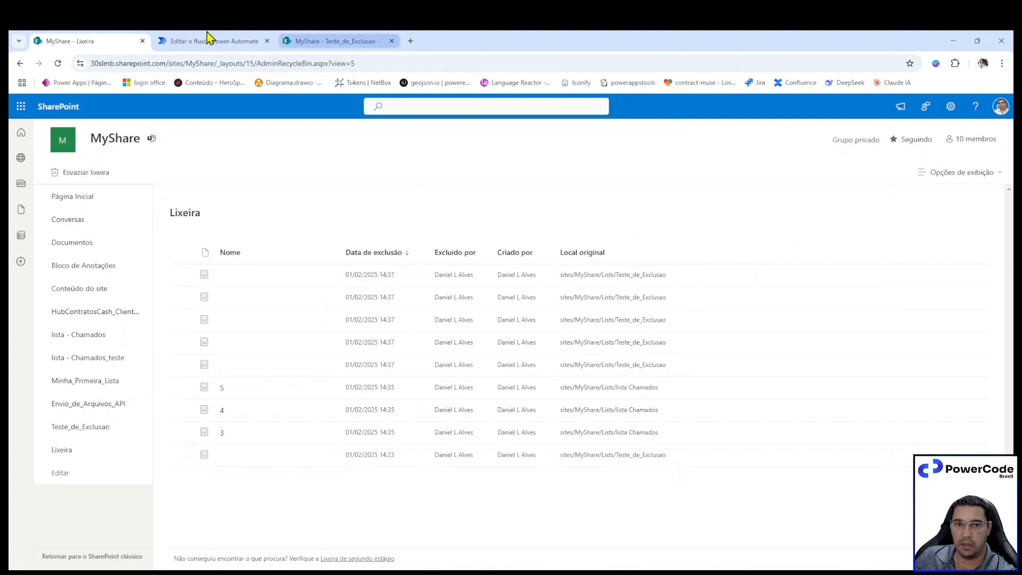
- Examine the test run's raw HTTP request outputs in Power Automate to see which deleted items the new time filter returns
{"action": "left_click", "coordinate": [206, 40]}
{"action": "scroll", "coordinate": [174, 527], "scroll_direction": "down", "scroll_amount": 1}
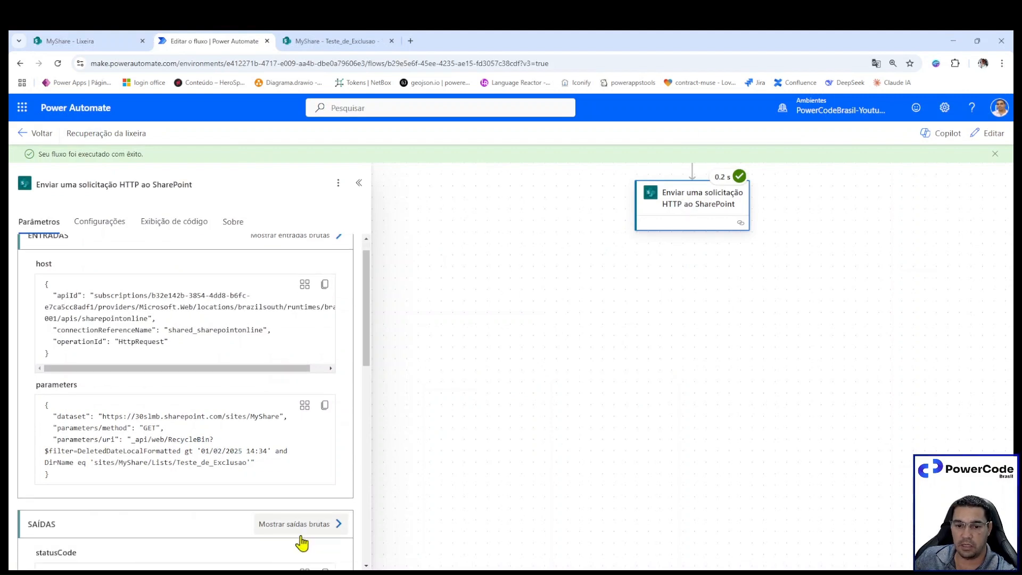
{"action": "left_click", "coordinate": [311, 527]}
{"action": "scroll", "coordinate": [740, 307], "scroll_direction": "down", "scroll_amount": 1}
{"action": "scroll", "coordinate": [740, 307], "scroll_direction": "down", "scroll_amount": 4}
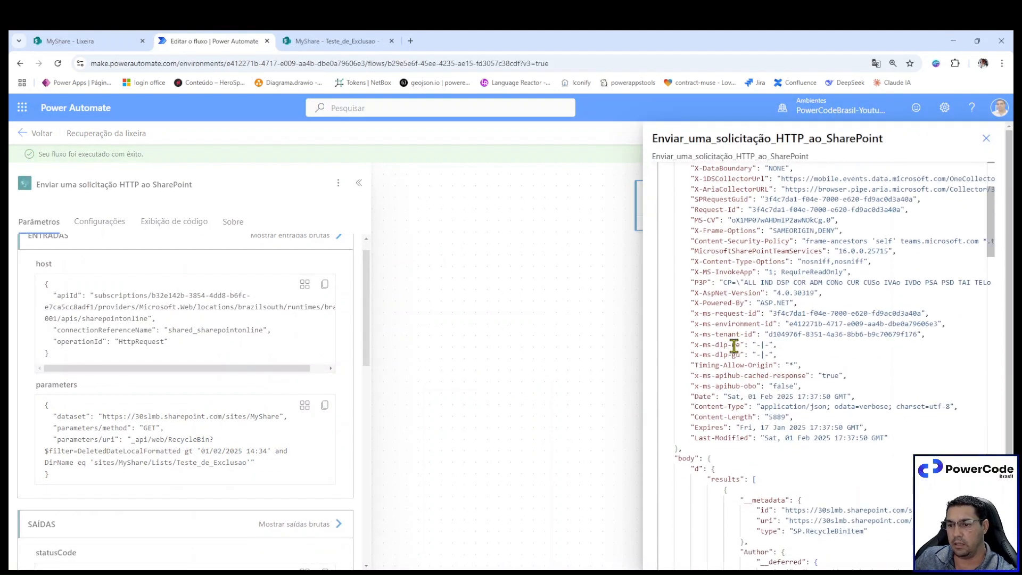
{"action": "left_click_drag", "start_coordinate": [674, 397], "coordinate": [786, 419]}
{"action": "scroll", "coordinate": [719, 438], "scroll_direction": "down", "scroll_amount": 1}
{"action": "left_click", "coordinate": [713, 349]}
{"action": "left_click_drag", "start_coordinate": [711, 347], "coordinate": [746, 545]}
{"action": "scroll", "coordinate": [753, 406], "scroll_direction": "down", "scroll_amount": 4}
{"action": "scroll", "coordinate": [743, 459], "scroll_direction": "down", "scroll_amount": 3}
{"action": "scroll", "coordinate": [742, 482], "scroll_direction": "down", "scroll_amount": 7}
{"action": "scroll", "coordinate": [740, 449], "scroll_direction": "down", "scroll_amount": 5}
{"action": "scroll", "coordinate": [746, 501], "scroll_direction": "down", "scroll_amount": 7}
{"action": "scroll", "coordinate": [744, 510], "scroll_direction": "down", "scroll_amount": 2}
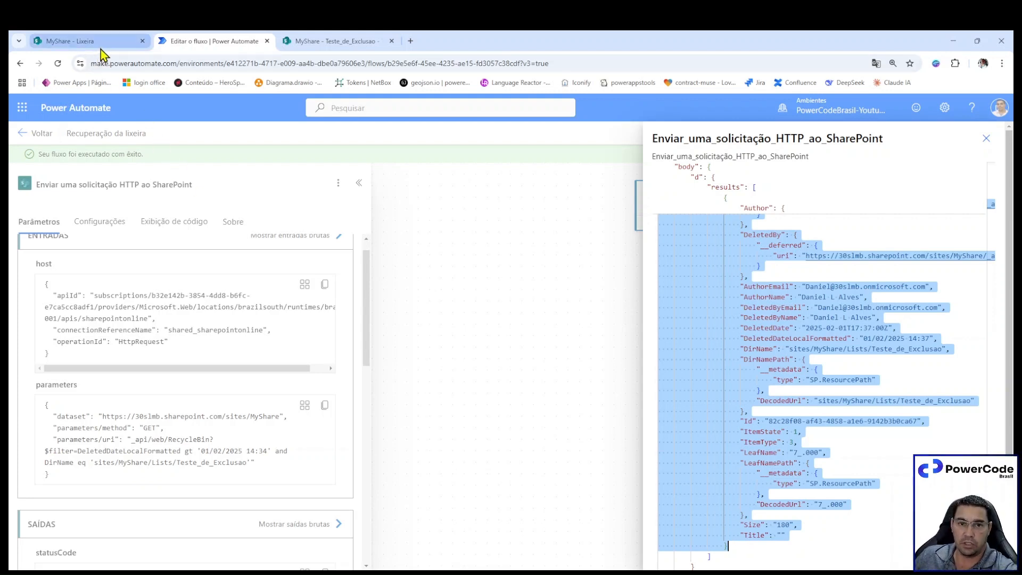
{"action": "left_click", "coordinate": [987, 139]}
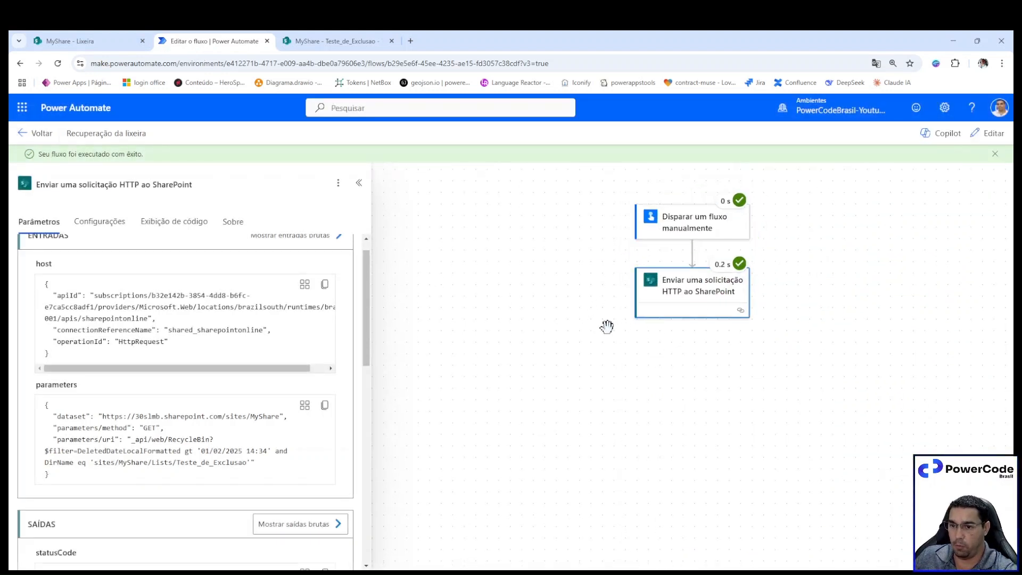
- Return the flow to editing, duplicating the SharePoint HTTP request below the original with the copy's method set to POST
{"action": "left_click", "coordinate": [1001, 131]}
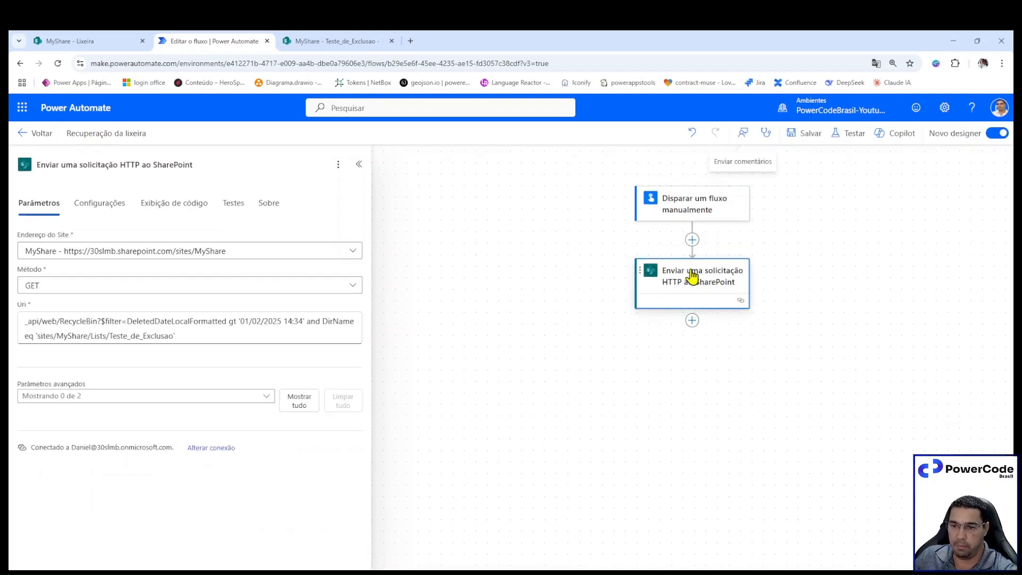
{"action": "right_click", "coordinate": [695, 276]}
{"action": "left_click", "coordinate": [717, 300]}
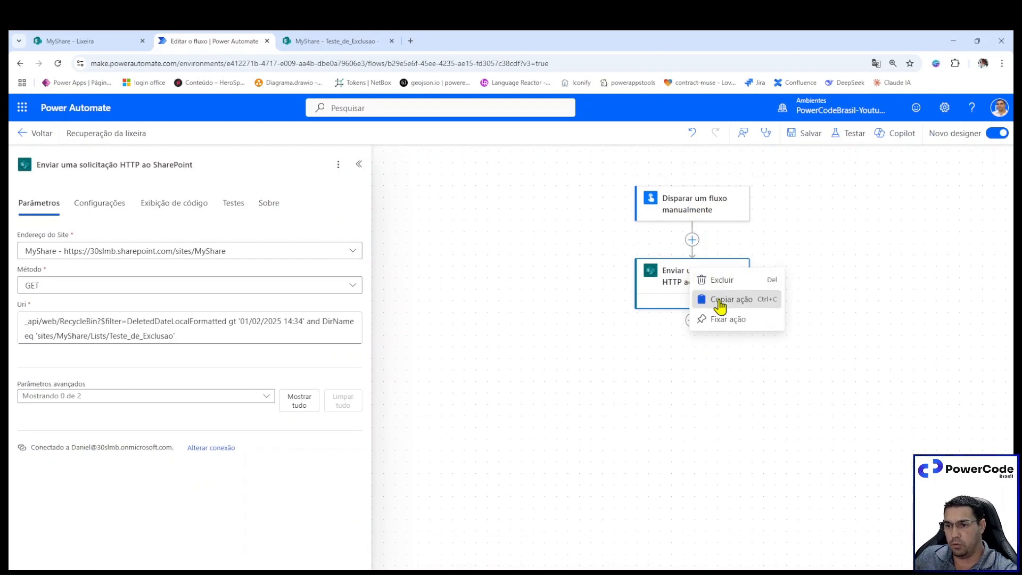
{"action": "left_click", "coordinate": [696, 325]}
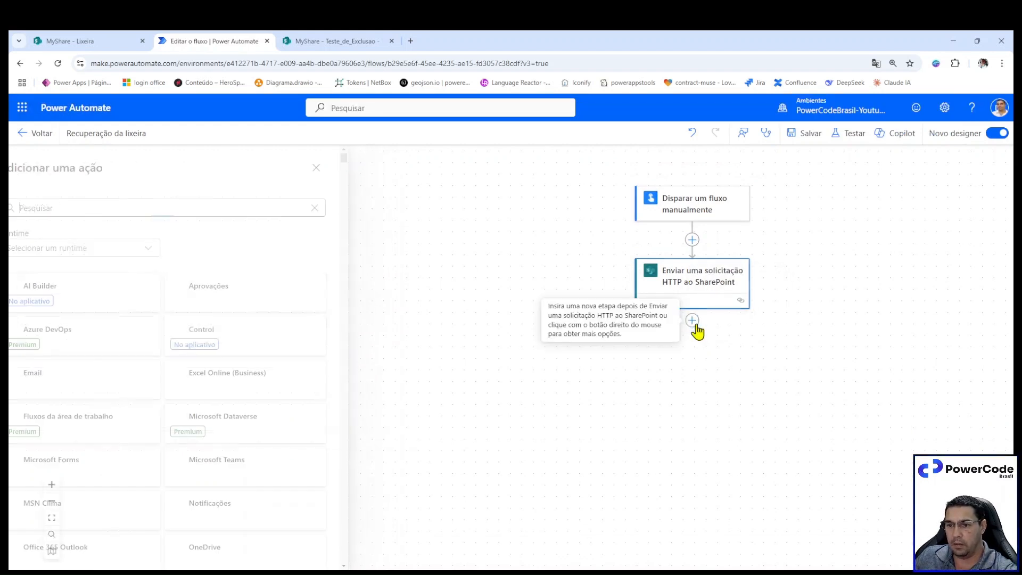
{"action": "right_click", "coordinate": [696, 324]}
{"action": "left_click", "coordinate": [692, 321]}
{"action": "left_click", "coordinate": [692, 322]}
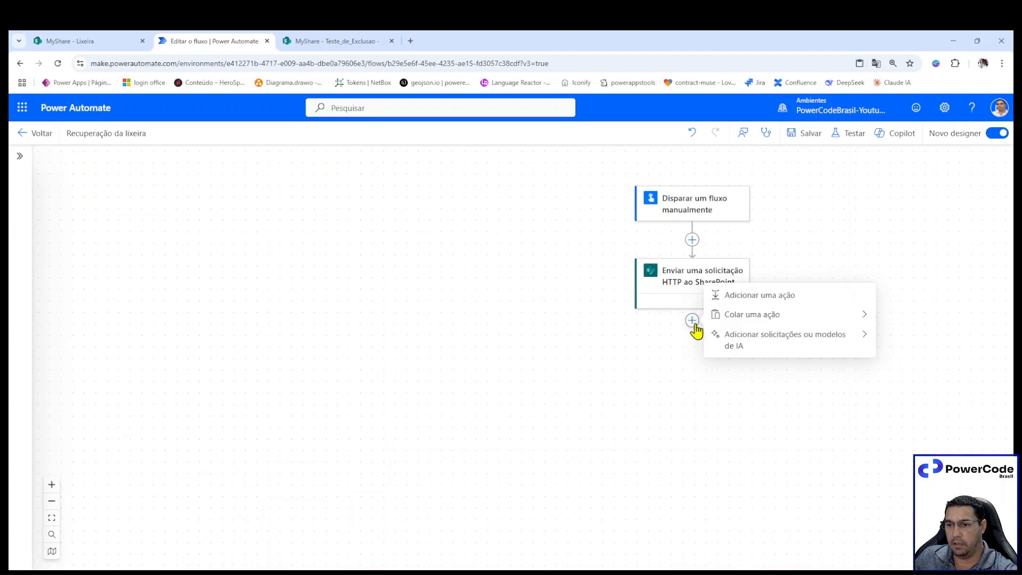
{"action": "left_click", "coordinate": [762, 316]}
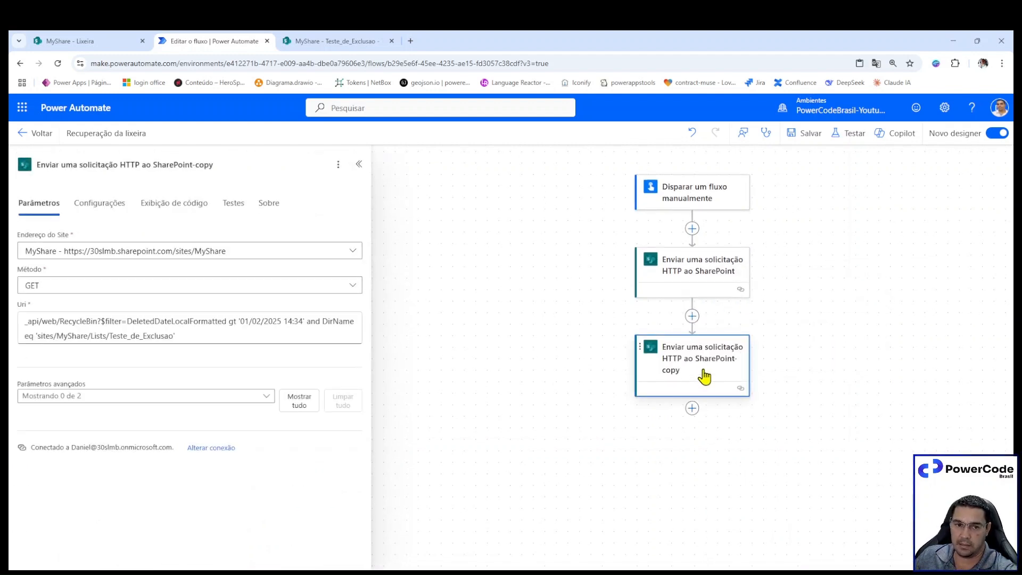
{"action": "left_click", "coordinate": [349, 287]}
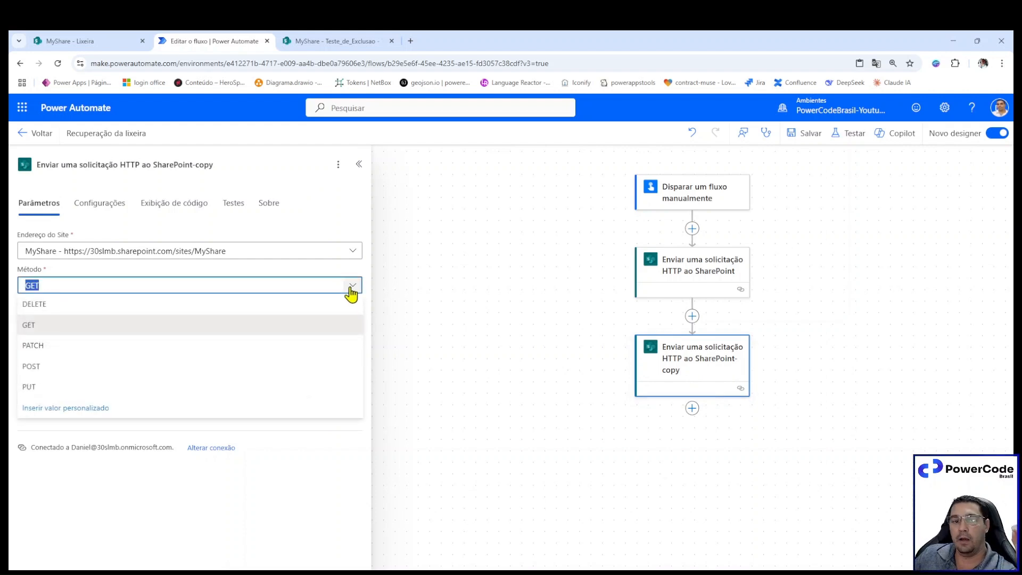
{"action": "left_click", "coordinate": [265, 367]}
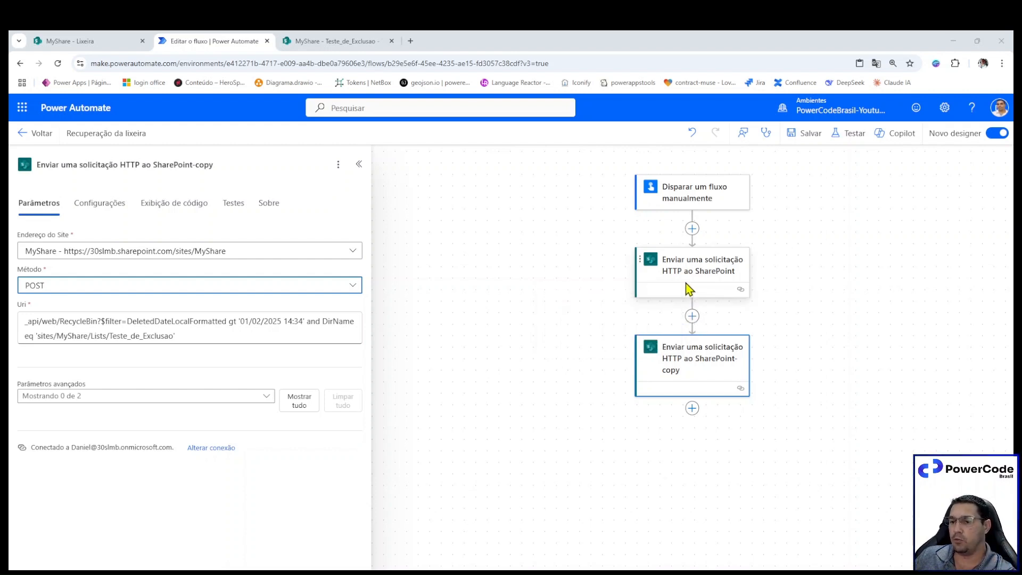
- Insert an Aplicar a cada loop over the first request's Corpo between the two requests and move the copied request inside it
{"action": "left_click", "coordinate": [691, 318]}
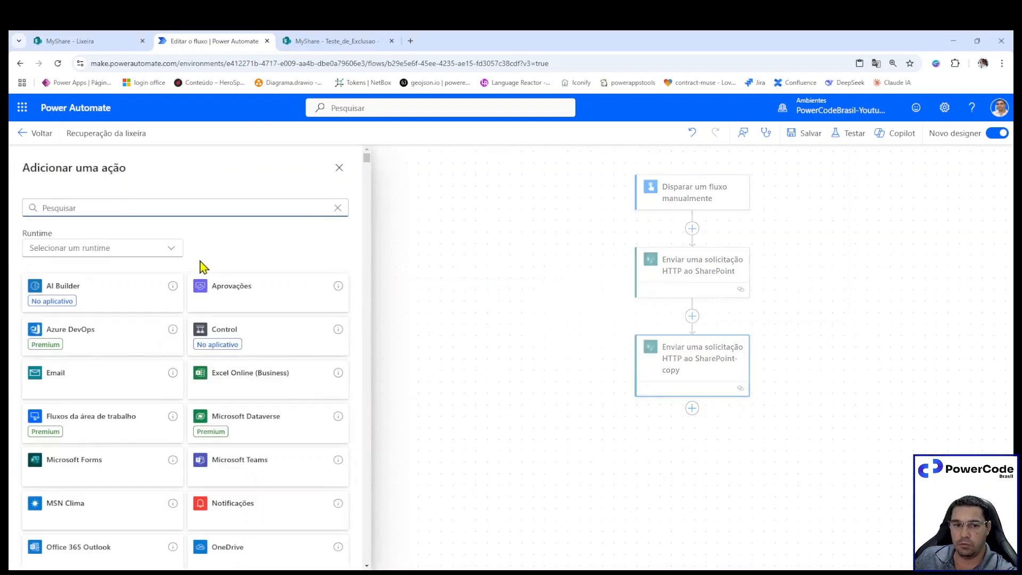
{"action": "left_click", "coordinate": [234, 337]}
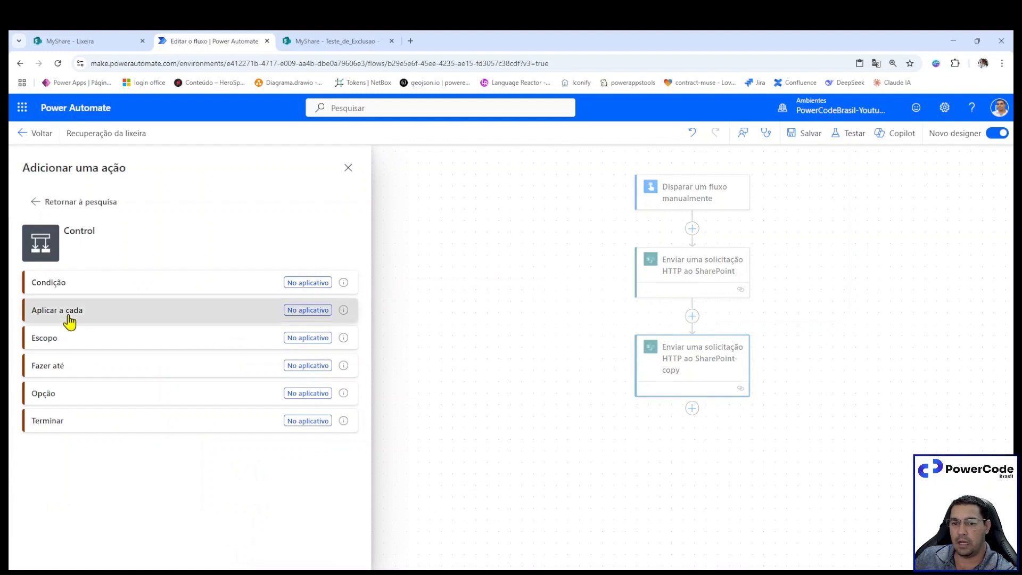
{"action": "left_click", "coordinate": [69, 319]}
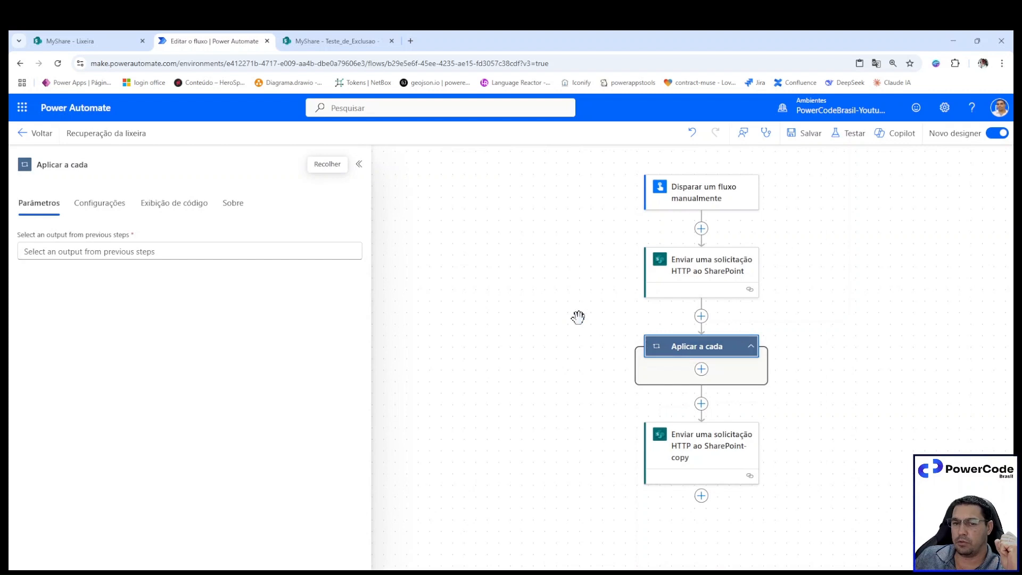
{"action": "left_click", "coordinate": [178, 248]}
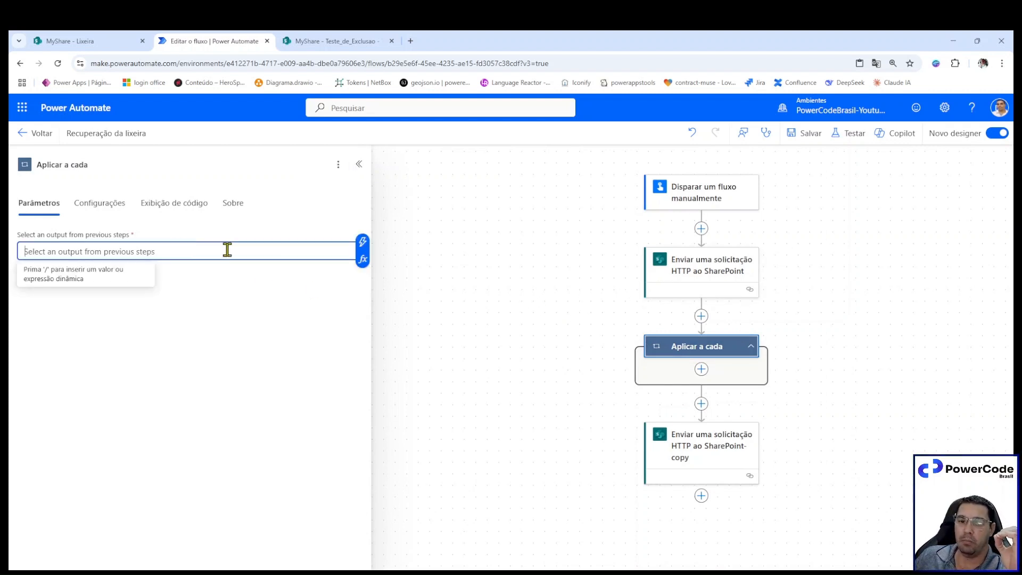
{"action": "left_click", "coordinate": [363, 242]}
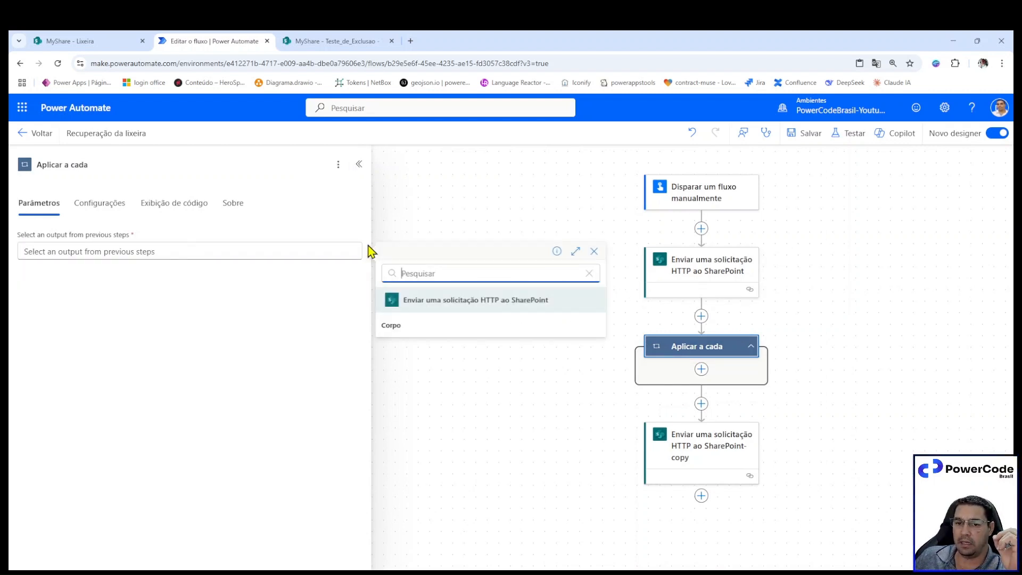
{"action": "left_click", "coordinate": [420, 334]}
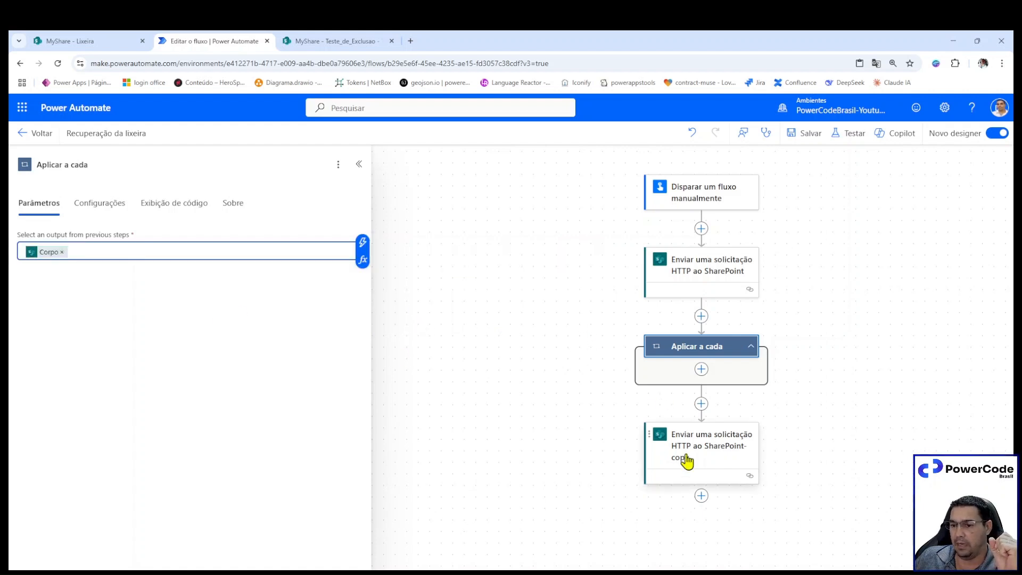
{"action": "left_click_drag", "start_coordinate": [687, 461], "coordinate": [692, 367]}
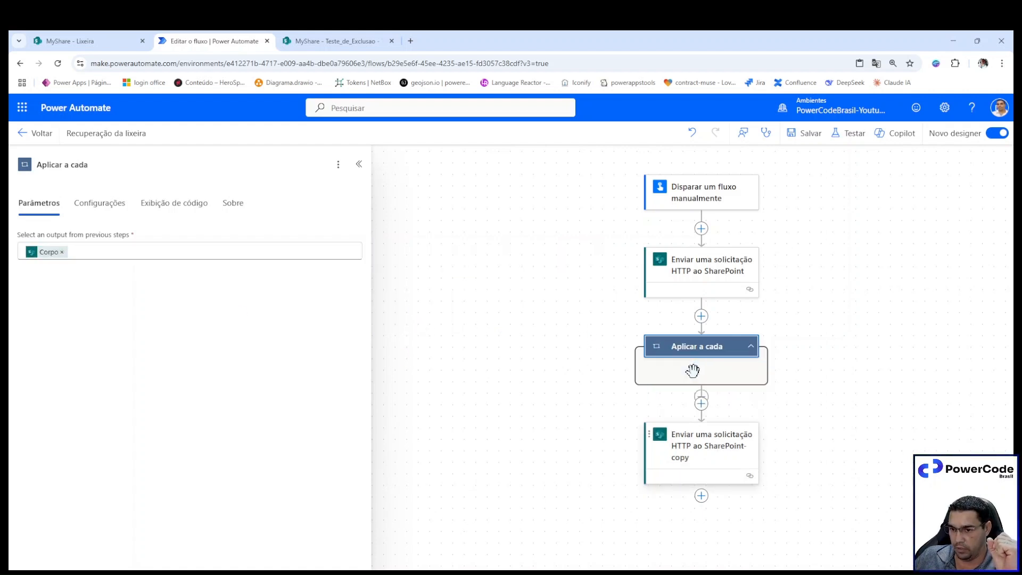
{"action": "left_click", "coordinate": [695, 431]}
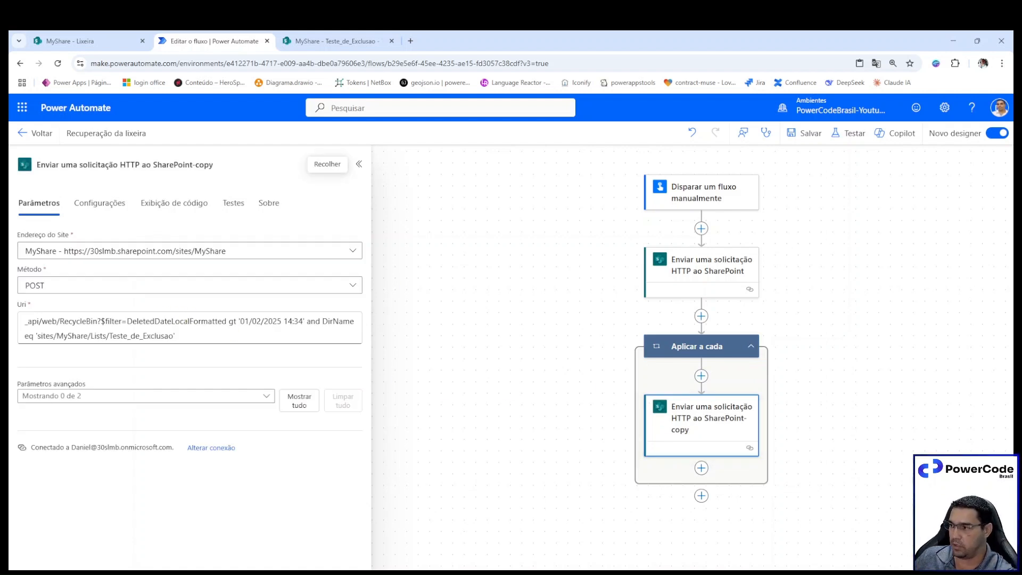
- Replace the copied request's Uri with _api/web/recyclebin('items(...)')/restore(), where items(...) is an expression
{"action": "left_click", "coordinate": [190, 333]}
{"action": "key", "text": "ctrl+a"}
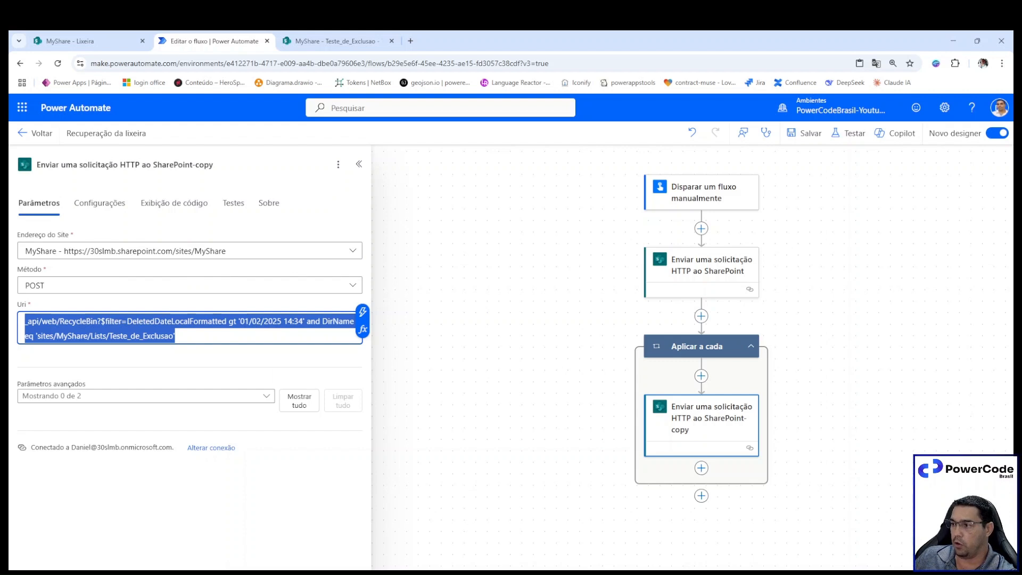
{"action": "key", "text": "alt+Tab"}
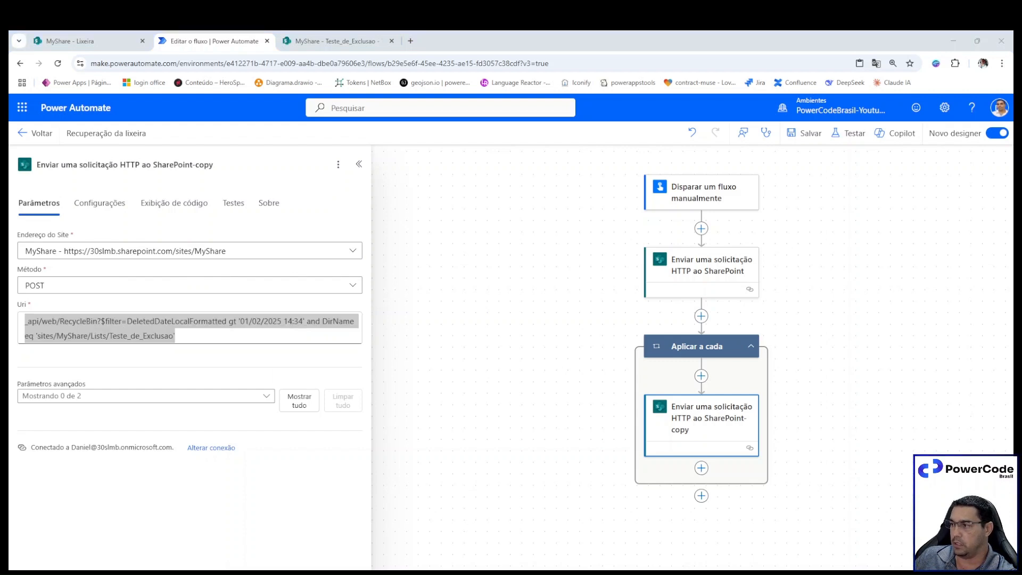
{"action": "left_click", "coordinate": [202, 337]}
{"action": "key", "text": "ctrl+a"}
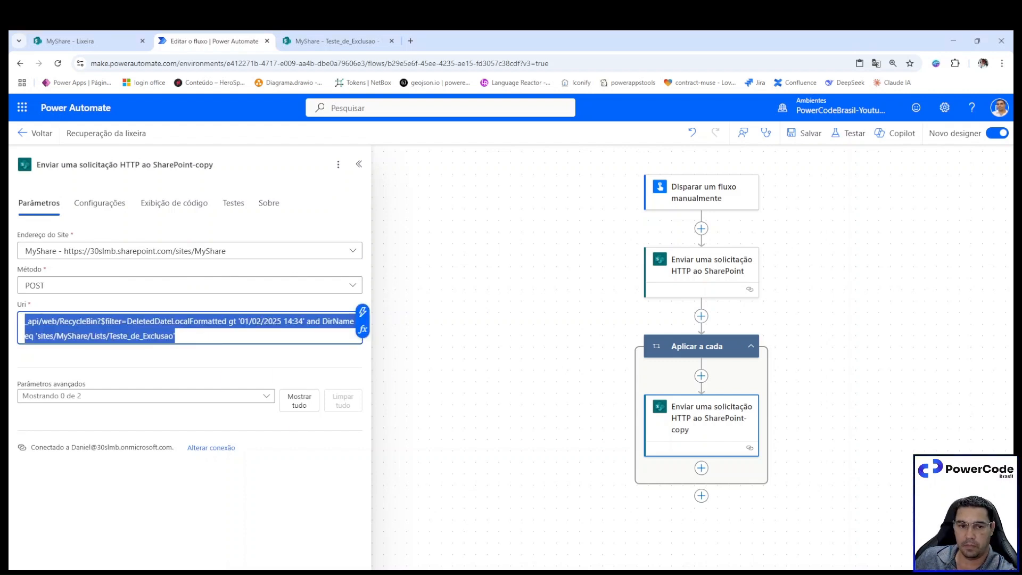
{"action": "type", "text": "_api/web/recyclebin('items(...)')/restore()"}
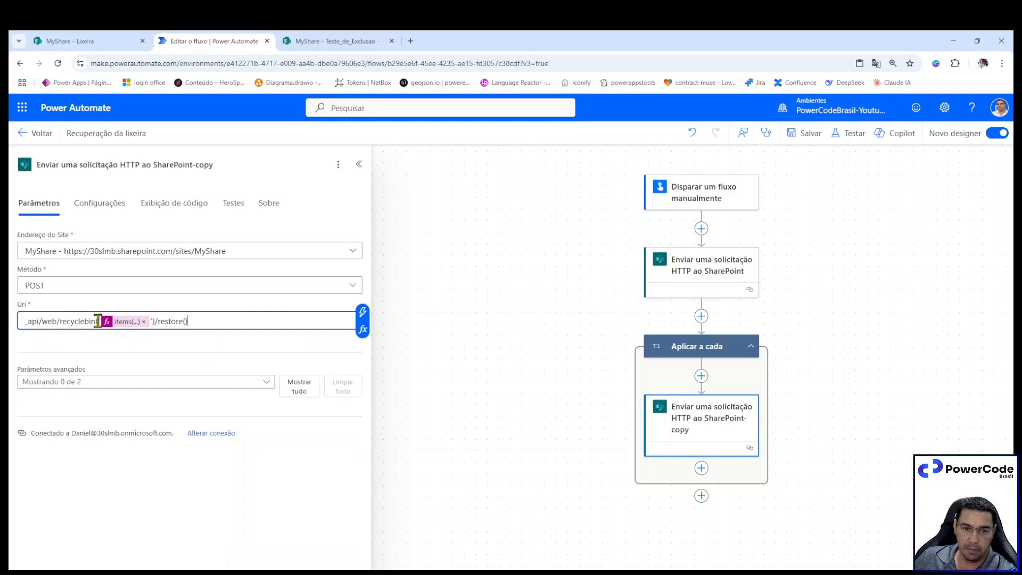
- Replace the items(...) expression inside the copied request's recyclebin('') Uri with the expression item()?['Id']
{"action": "left_click", "coordinate": [143, 323]}
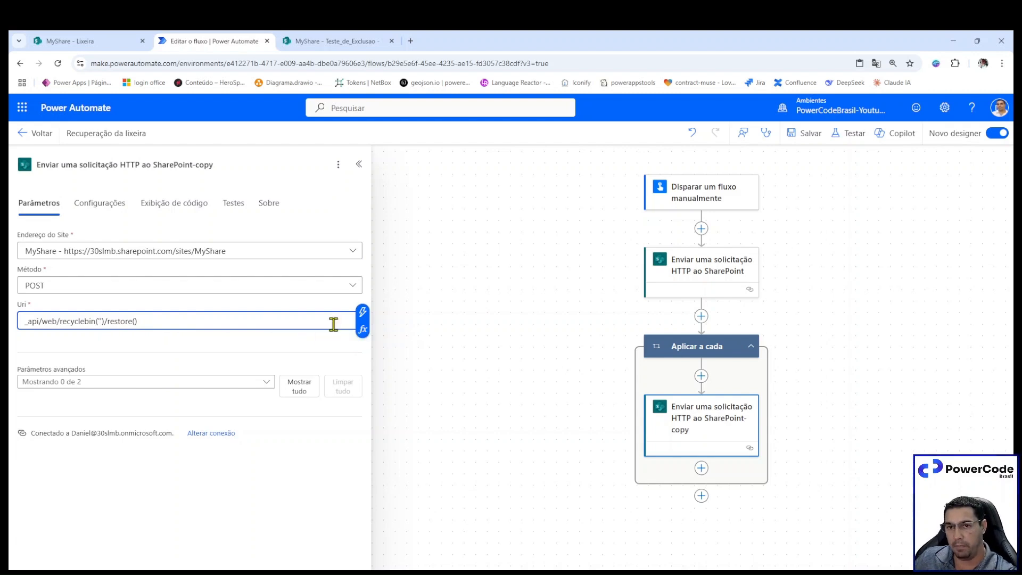
{"action": "left_click", "coordinate": [363, 313]}
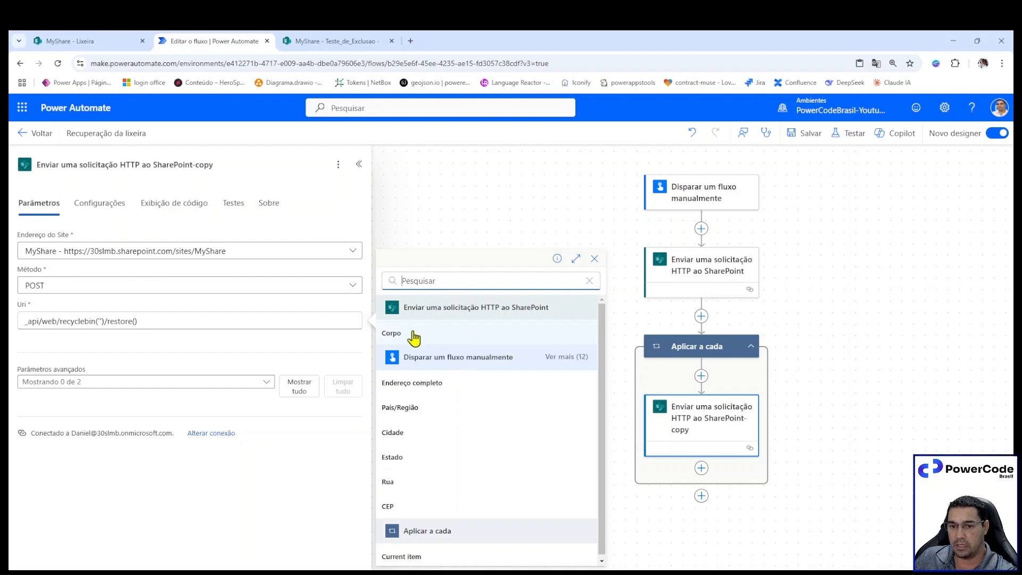
{"action": "left_click", "coordinate": [185, 327]}
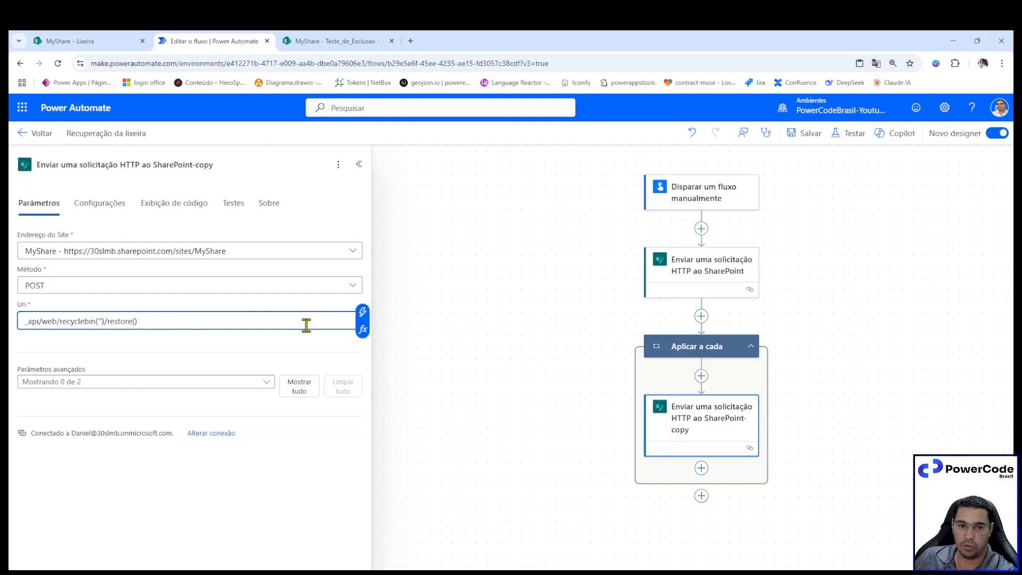
{"action": "left_click", "coordinate": [364, 328]}
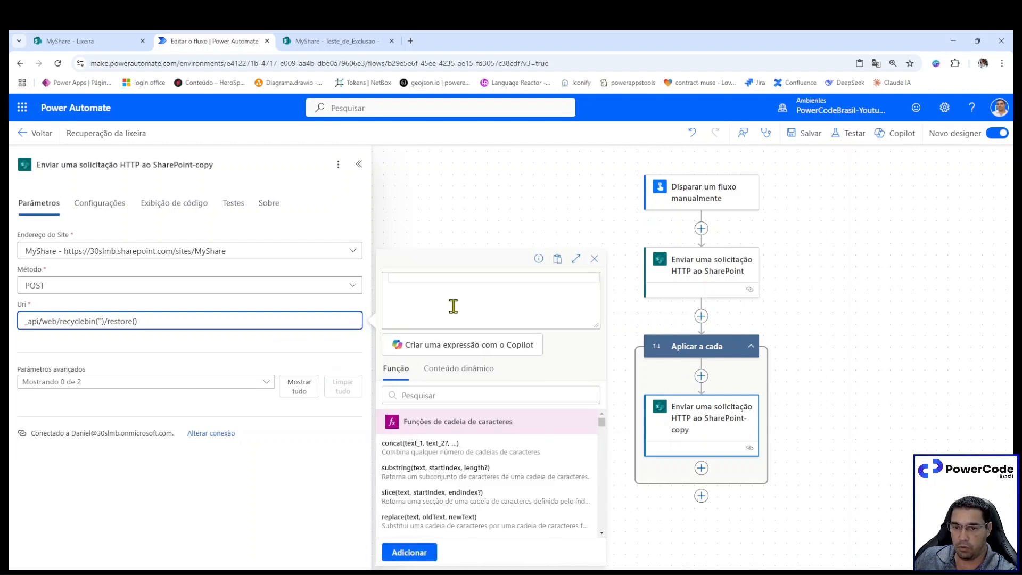
{"action": "type", "text": "i"}
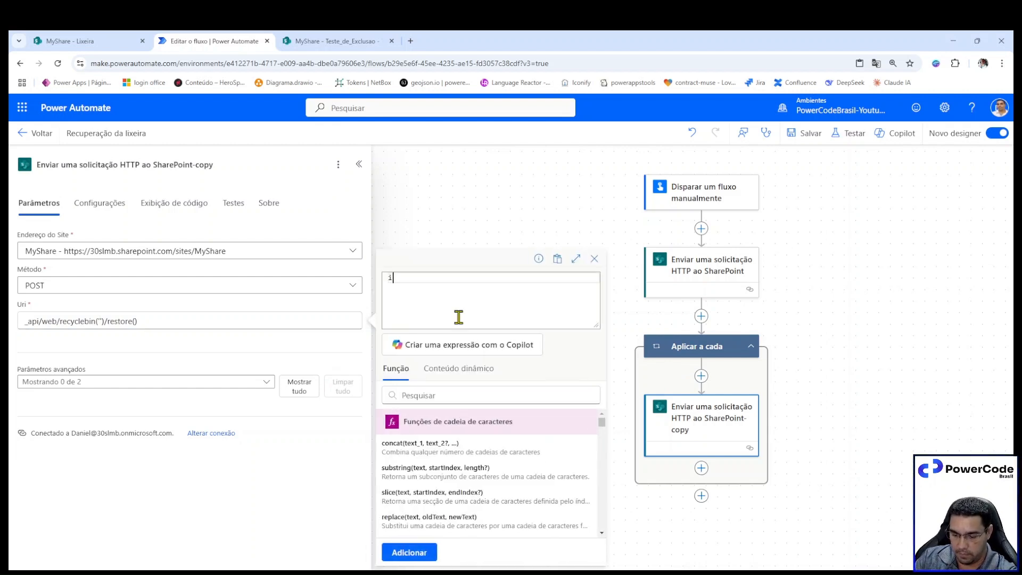
{"action": "type", "text": "tem()?['Id"}
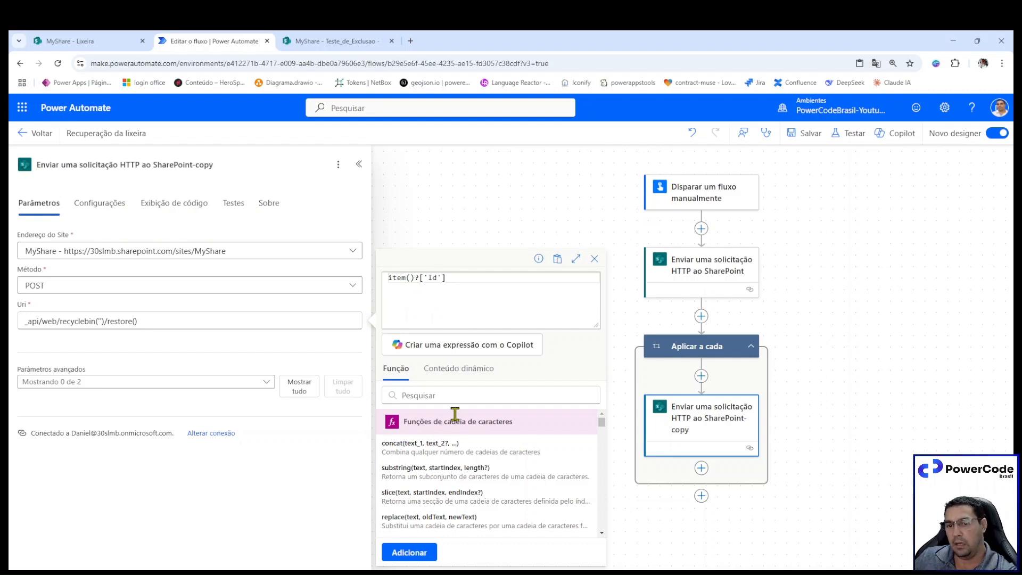
{"action": "left_click", "coordinate": [400, 554]}
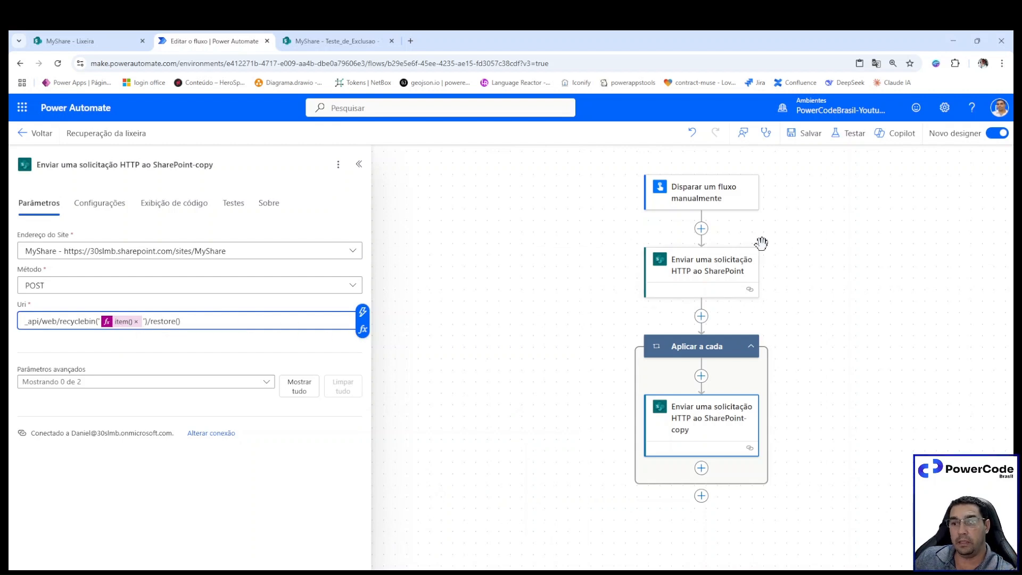
- Save the flow and run a manual test of the restore request
{"action": "left_click", "coordinate": [834, 138]}
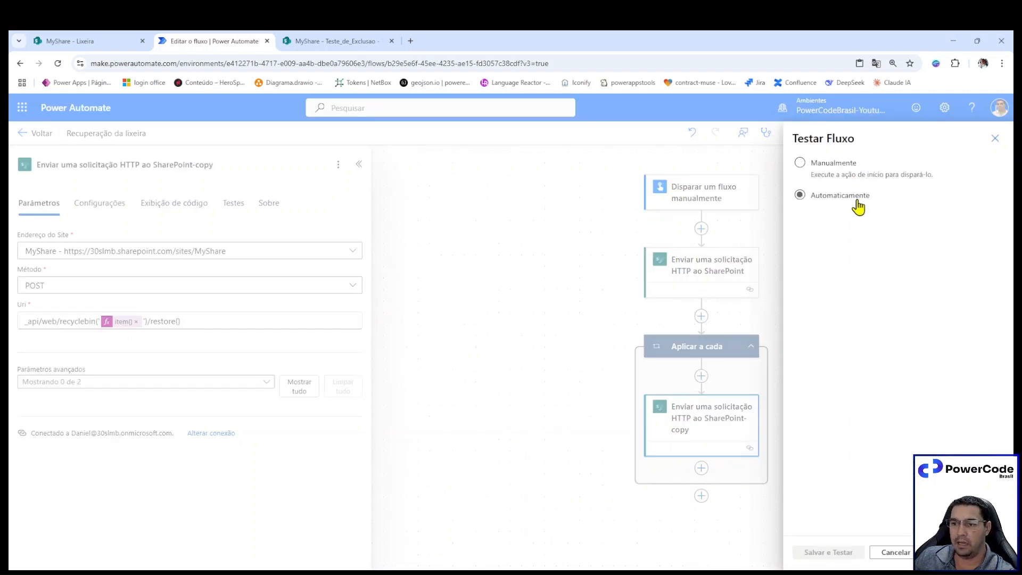
{"action": "left_click", "coordinate": [849, 163]}
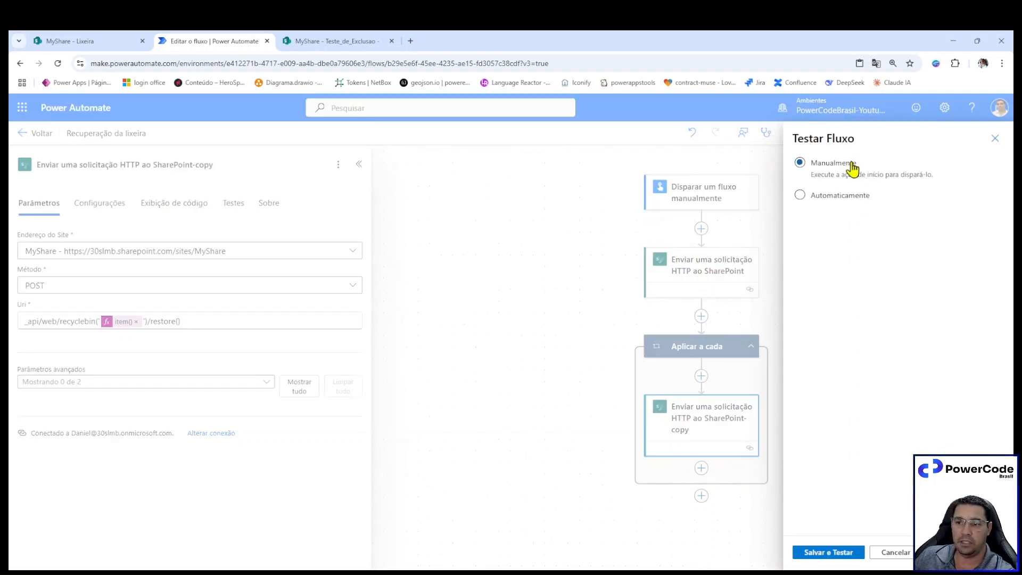
{"action": "left_click", "coordinate": [846, 559]}
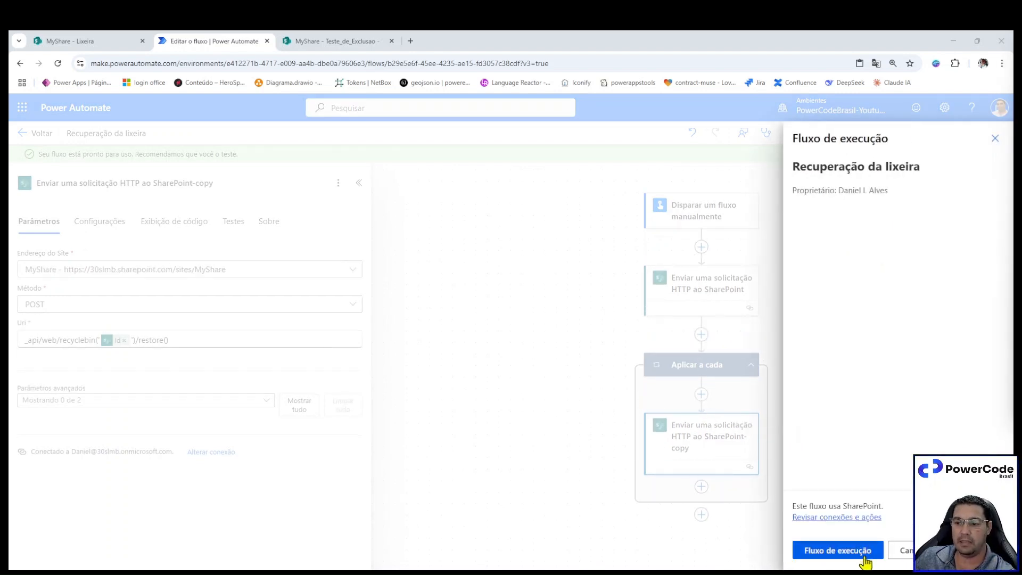
{"action": "left_click", "coordinate": [865, 557]}
{"action": "left_click", "coordinate": [833, 552]}
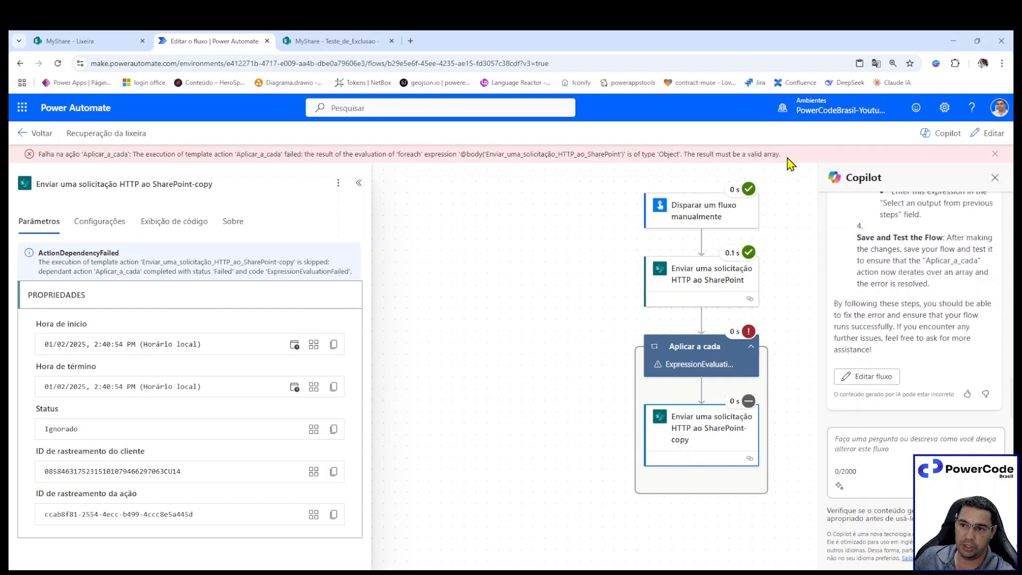
- Review the failed run's error message and Copilot's suggested fix, and return the flow to editing with Aplicar a cada selected
{"action": "left_click_drag", "start_coordinate": [782, 154], "coordinate": [405, 154]}
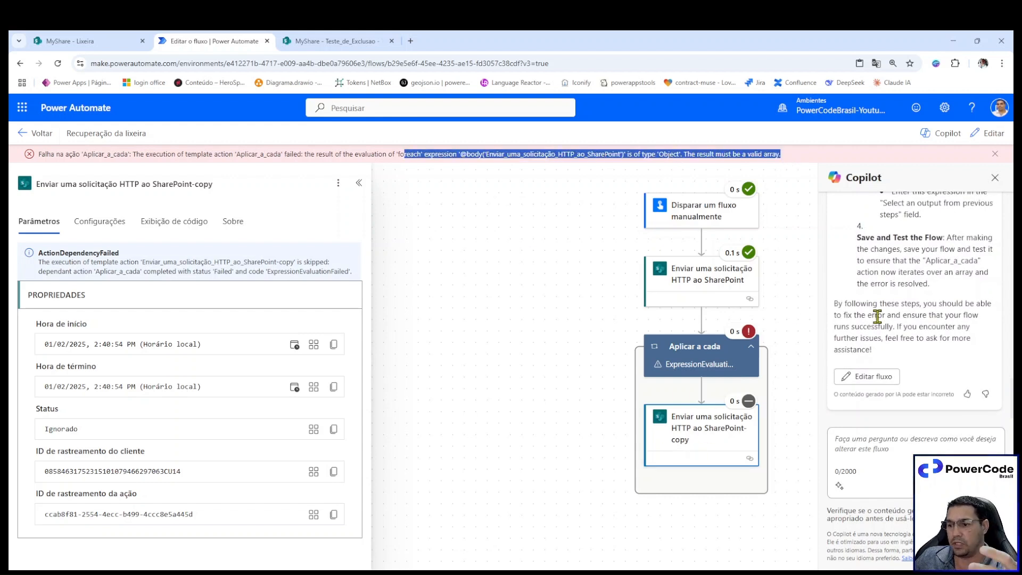
{"action": "scroll", "coordinate": [879, 319], "scroll_direction": "up", "scroll_amount": 2}
{"action": "scroll", "coordinate": [879, 340], "scroll_direction": "up", "scroll_amount": 3}
{"action": "scroll", "coordinate": [765, 266], "scroll_direction": "up", "scroll_amount": 1}
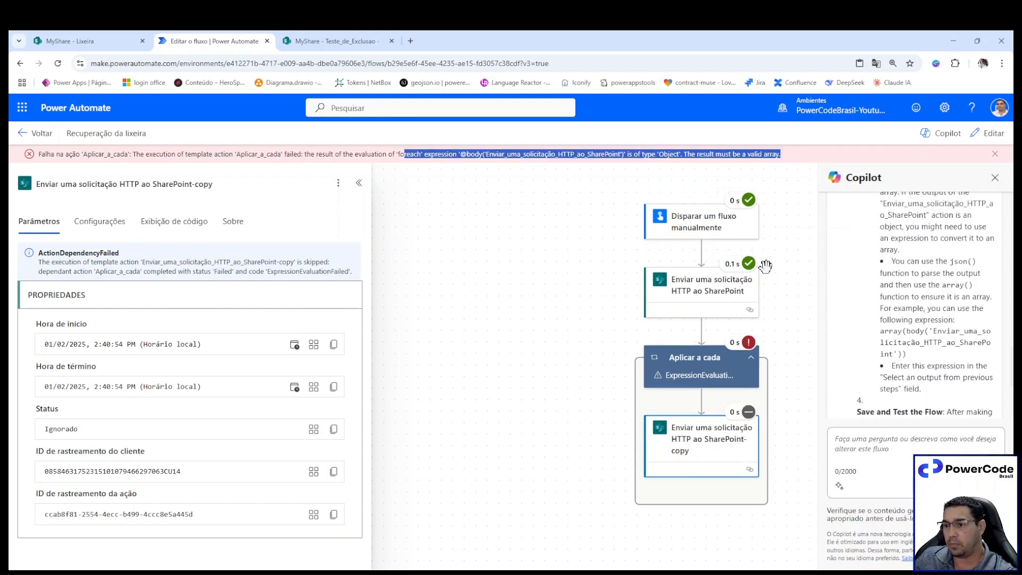
{"action": "left_click", "coordinate": [702, 357]}
{"action": "left_click", "coordinate": [970, 142]}
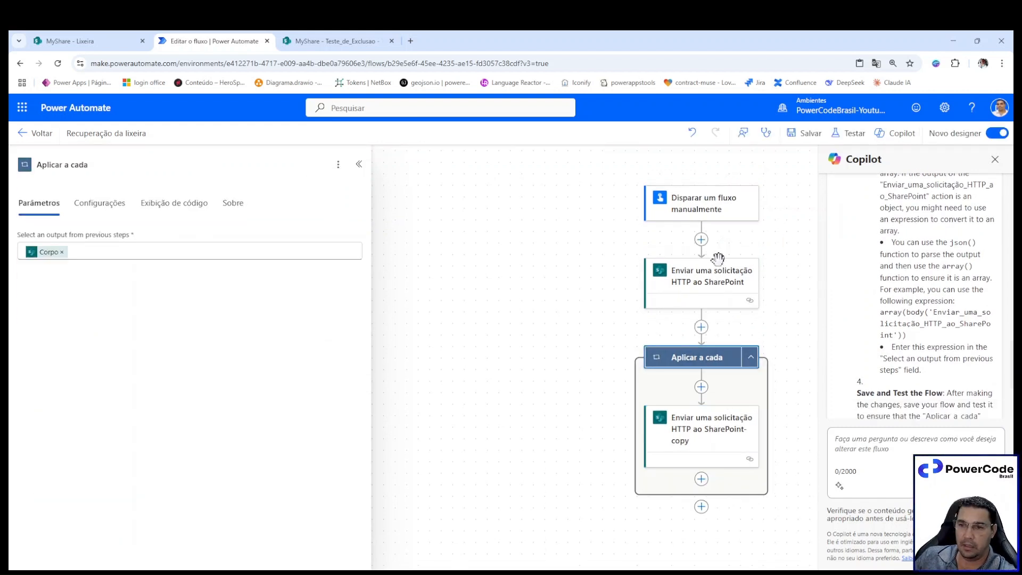
{"action": "left_click", "coordinate": [62, 252]}
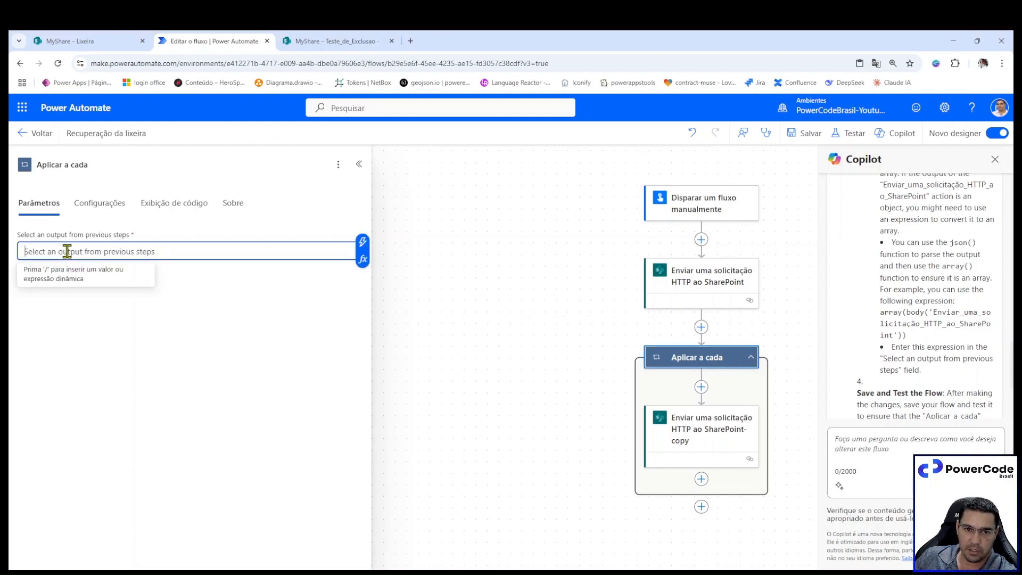
{"action": "left_click", "coordinate": [362, 260]}
{"action": "left_click", "coordinate": [408, 274]}
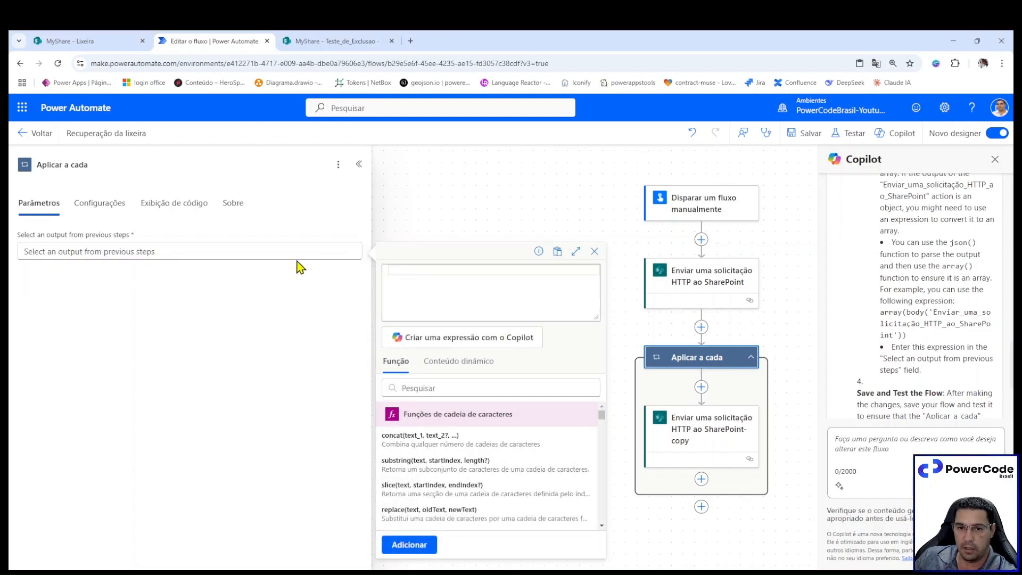
{"action": "type", "text": "body('Enviar_uma_solicitação_HTTP_ao_SharePoint')?['d']?['results']"}
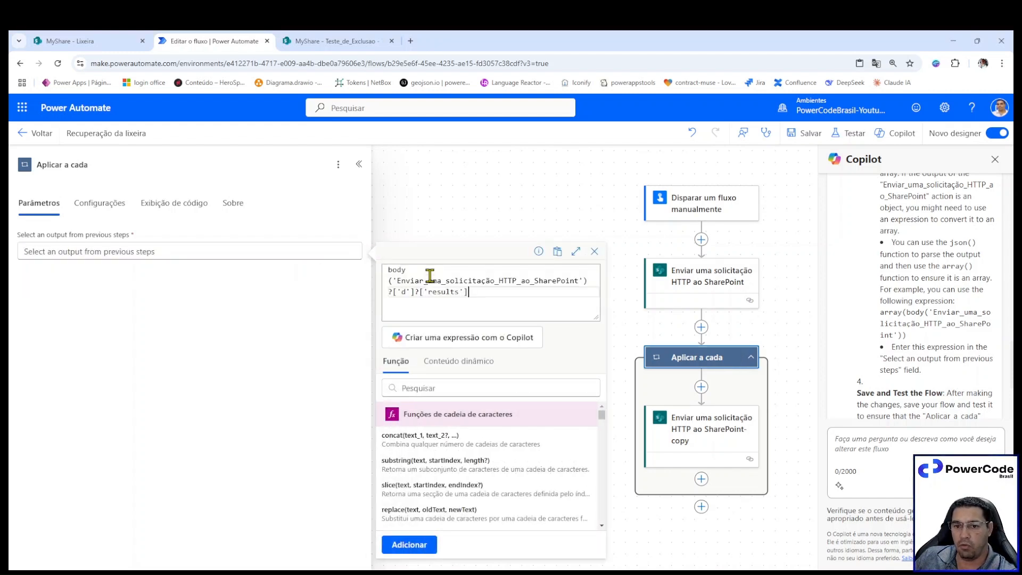
{"action": "left_click", "coordinate": [388, 281]}
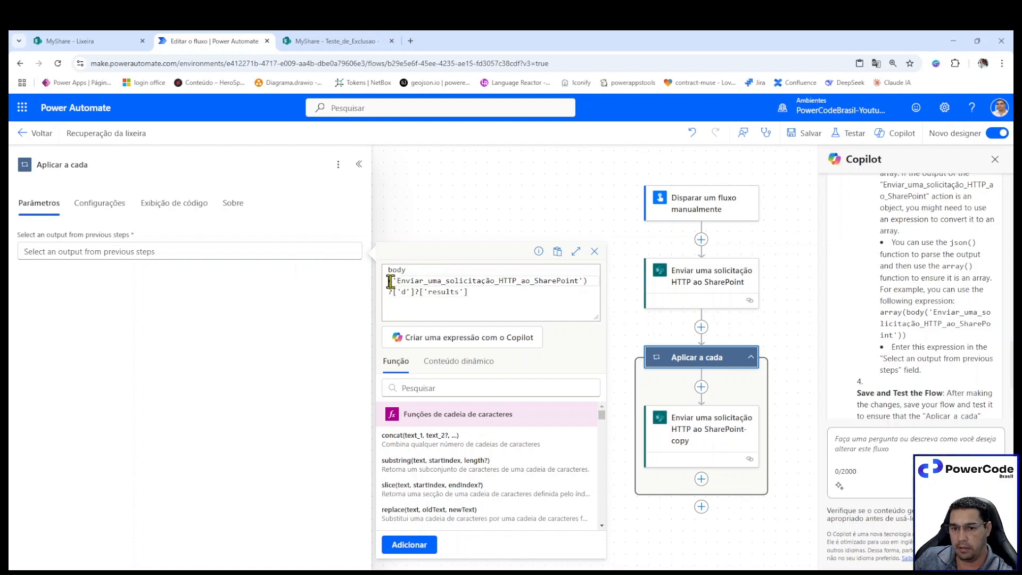
{"action": "key", "text": "BackSpace"}
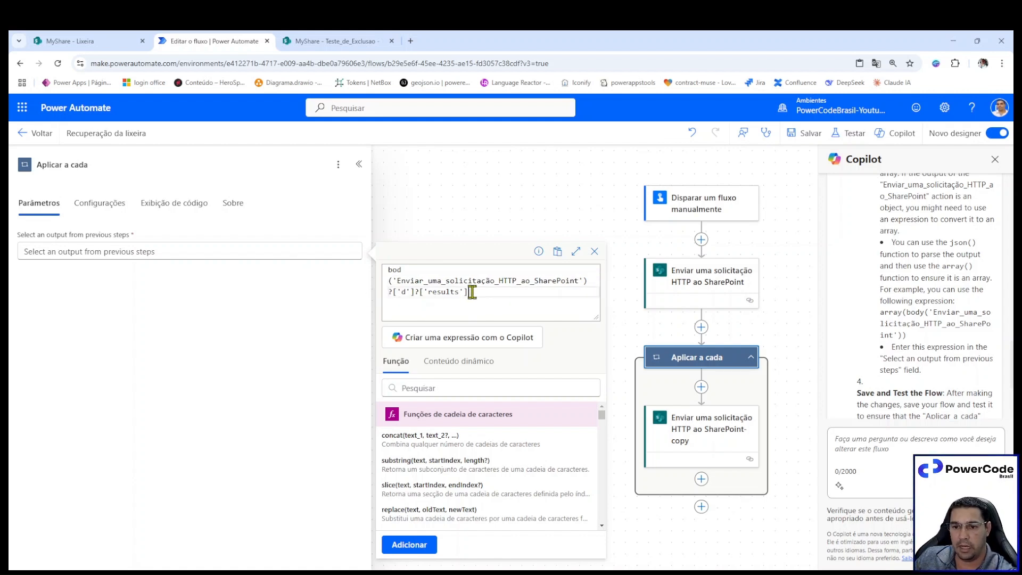
{"action": "left_click_drag", "start_coordinate": [472, 292], "coordinate": [378, 288]}
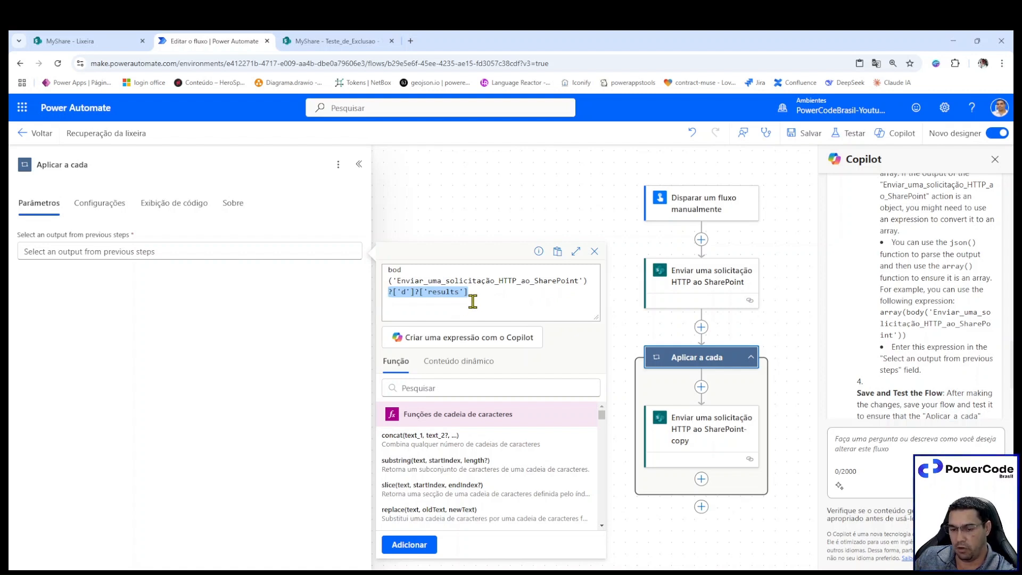
{"action": "left_click", "coordinate": [187, 252]}
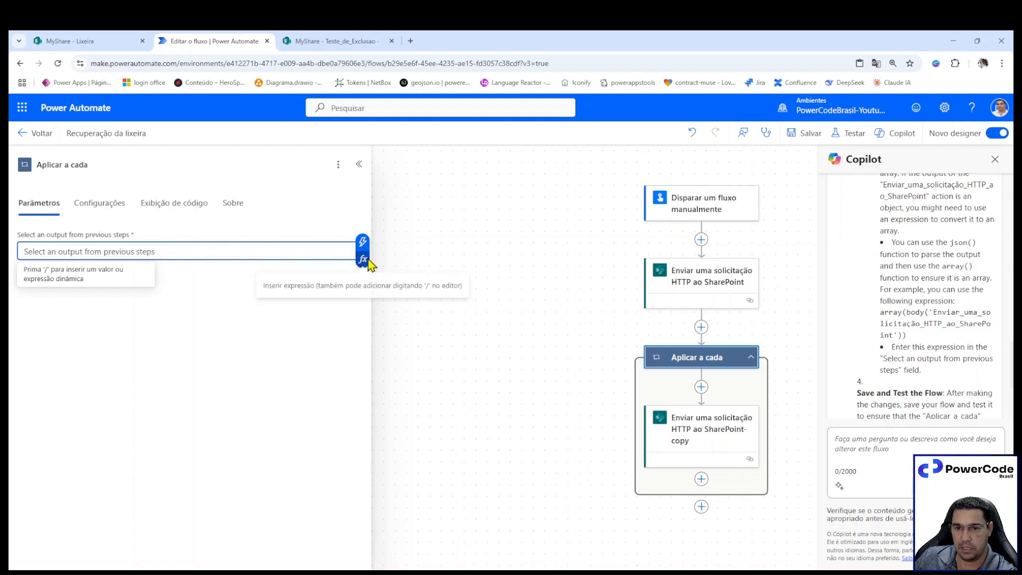
{"action": "left_click", "coordinate": [363, 260]}
{"action": "left_click", "coordinate": [355, 253]}
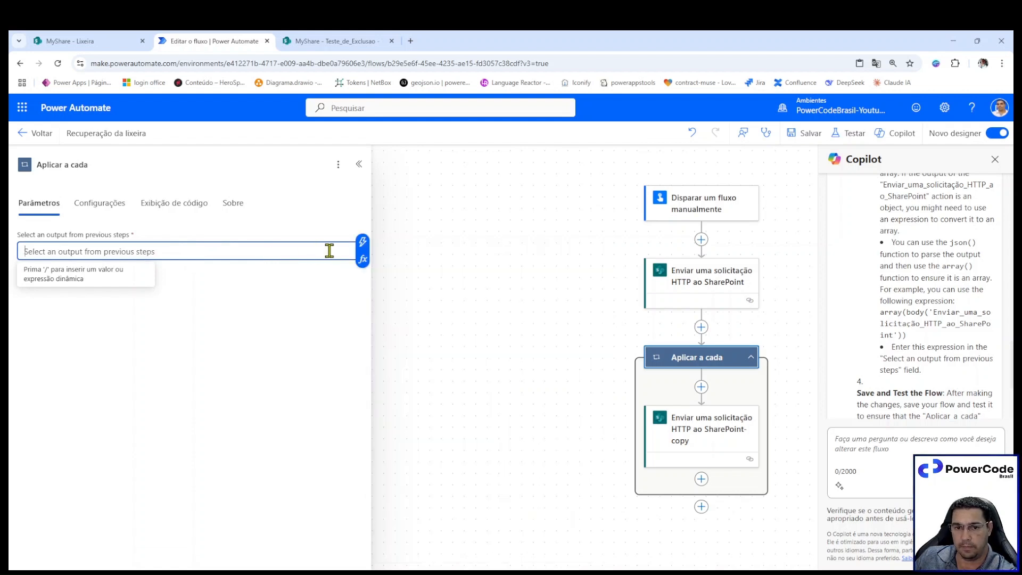
- Insert the first request's Corpo as the Aplicar a cada input and transfer its body reference into a new expression for that input
{"action": "left_click", "coordinate": [363, 246]}
{"action": "left_click", "coordinate": [392, 326]}
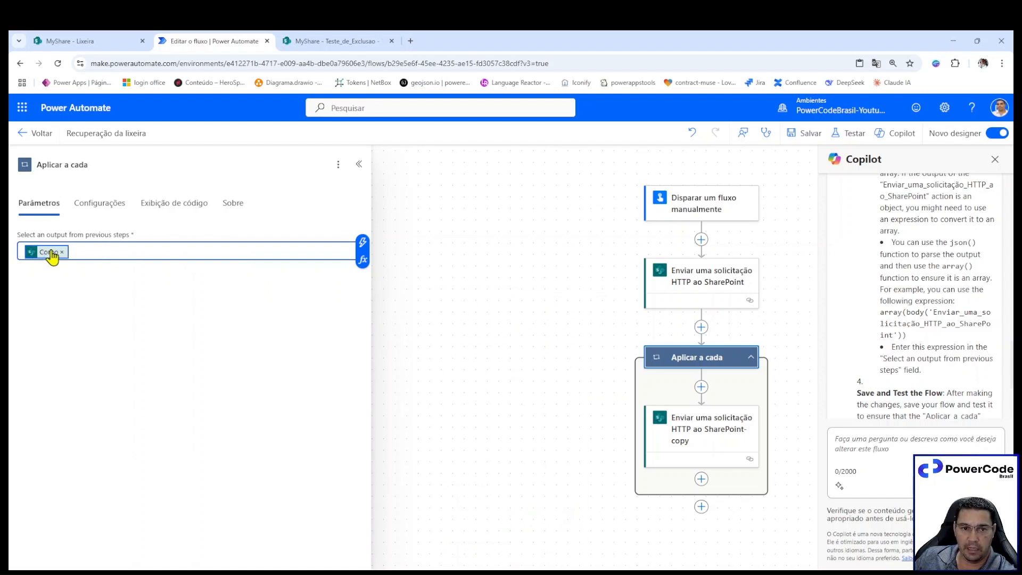
{"action": "left_click", "coordinate": [24, 250]}
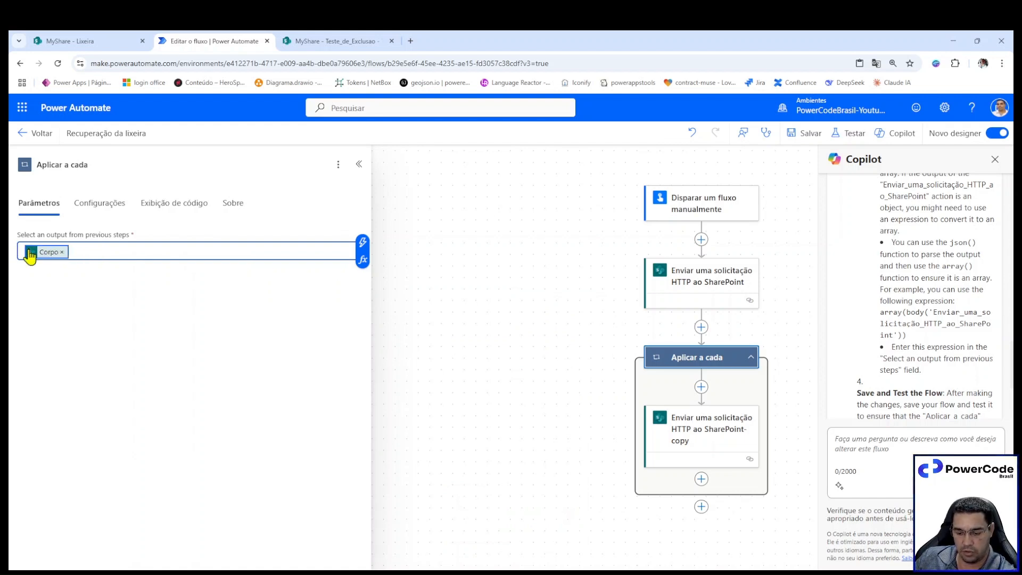
{"action": "key", "text": "BackSpace"}
{"action": "left_click", "coordinate": [362, 260]}
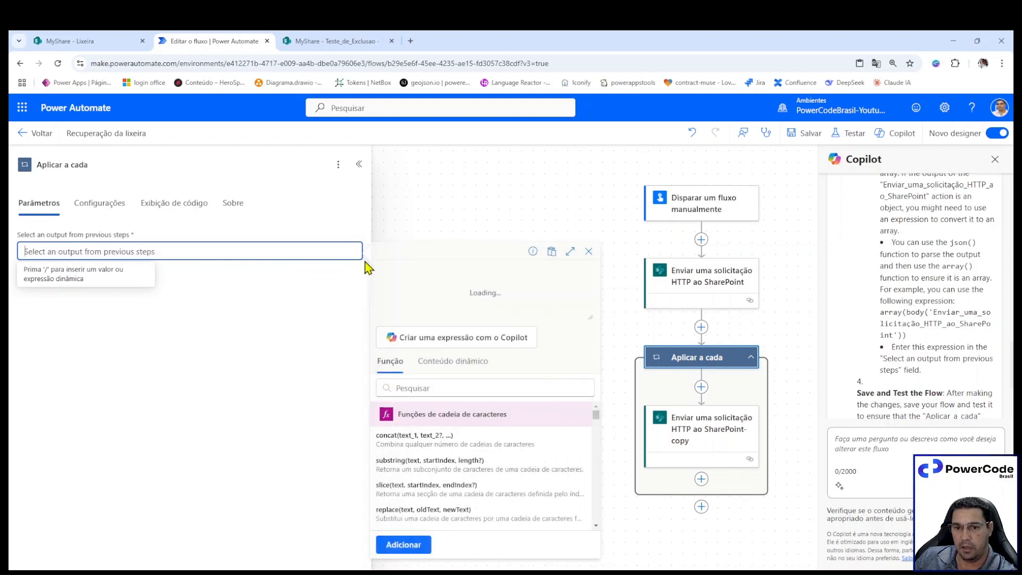
{"action": "type", "text": "@{body('Enviar_uma_solicitação_HTTP_ao_SharePoint')}"}
- Strip the @{ } wrapper from the body('Enviar_uma_solicitação_HTTP_ao_SharePoint') expression, append ?['d']?['result'], and add it as the Aplicar a cada input
{"action": "left_click", "coordinate": [411, 294]}
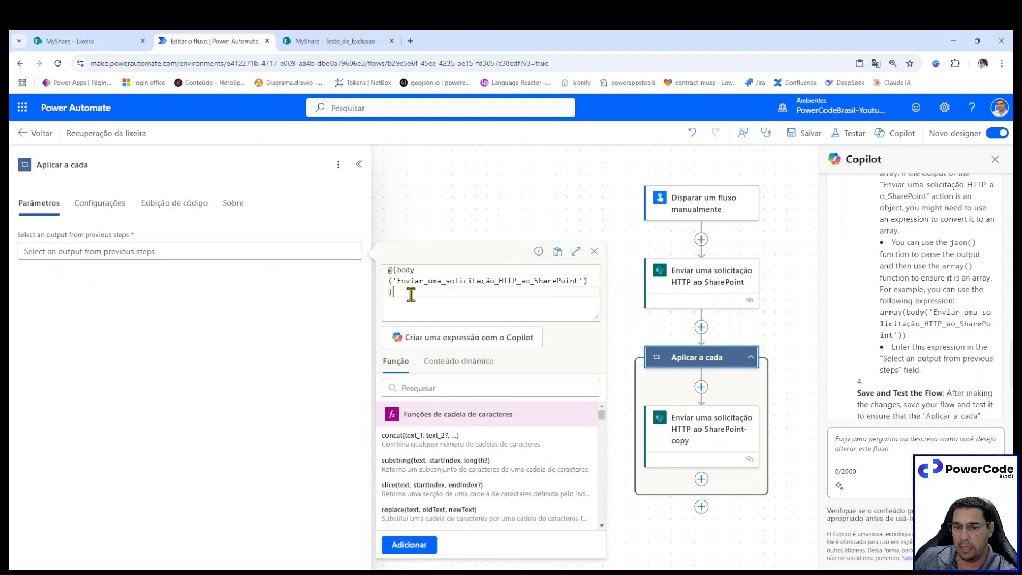
{"action": "key", "text": "BackSpace"}
{"action": "key", "text": "BackSpace"}
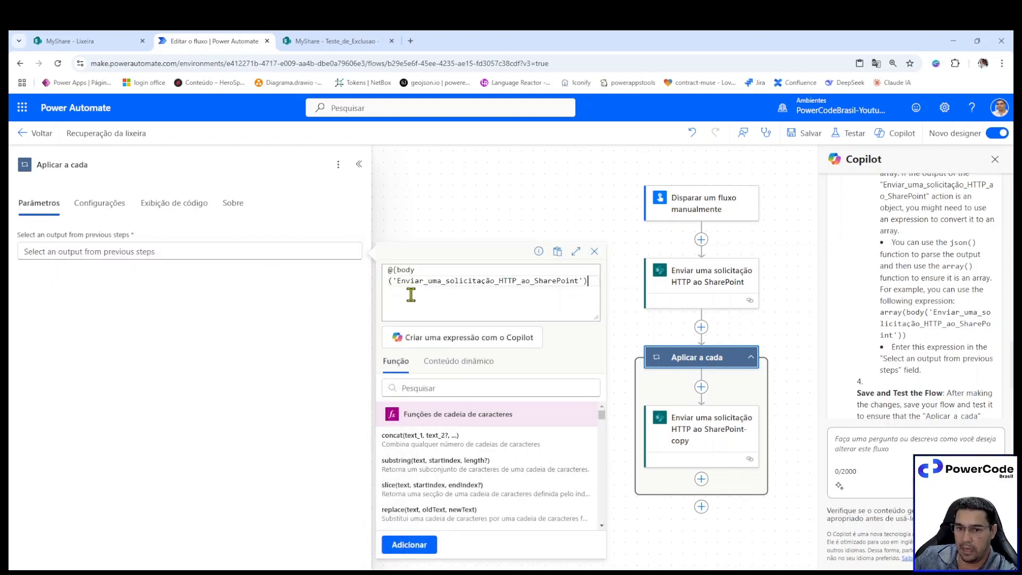
{"action": "left_click_drag", "start_coordinate": [393, 269], "coordinate": [374, 269]}
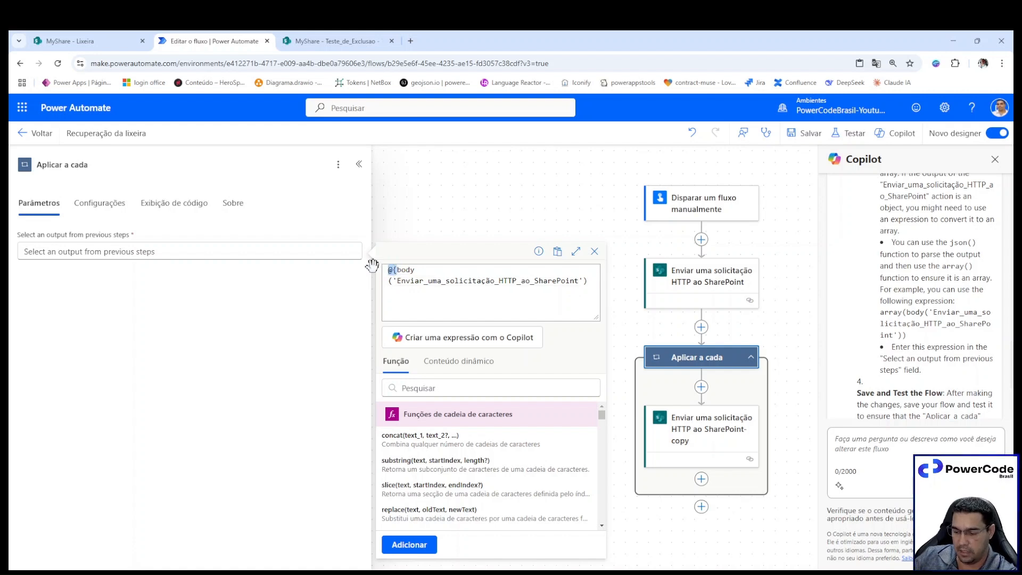
{"action": "key", "text": "BackSpace"}
{"action": "left_click", "coordinate": [585, 280]}
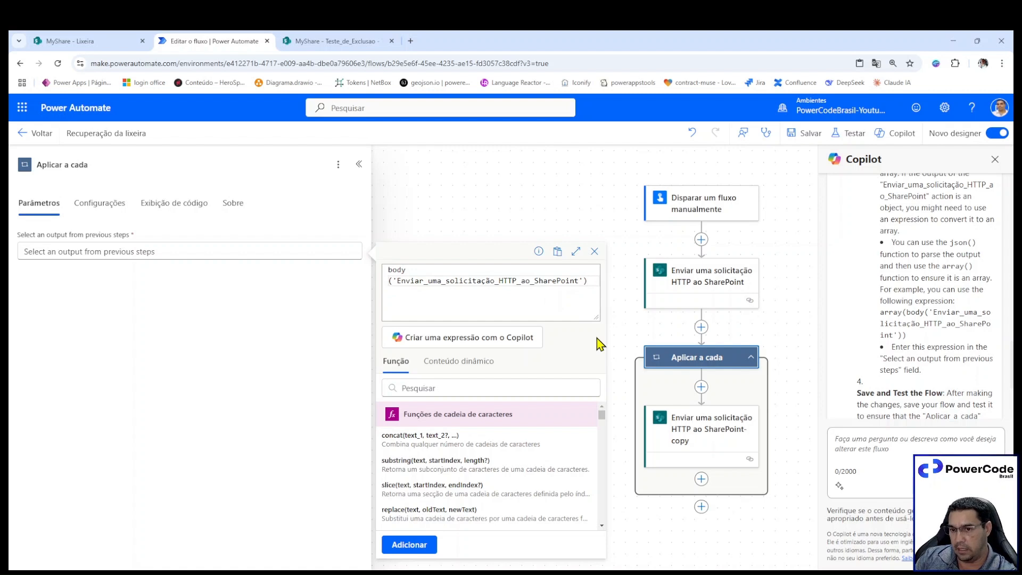
{"action": "type", "text": "?['d']?['result"}
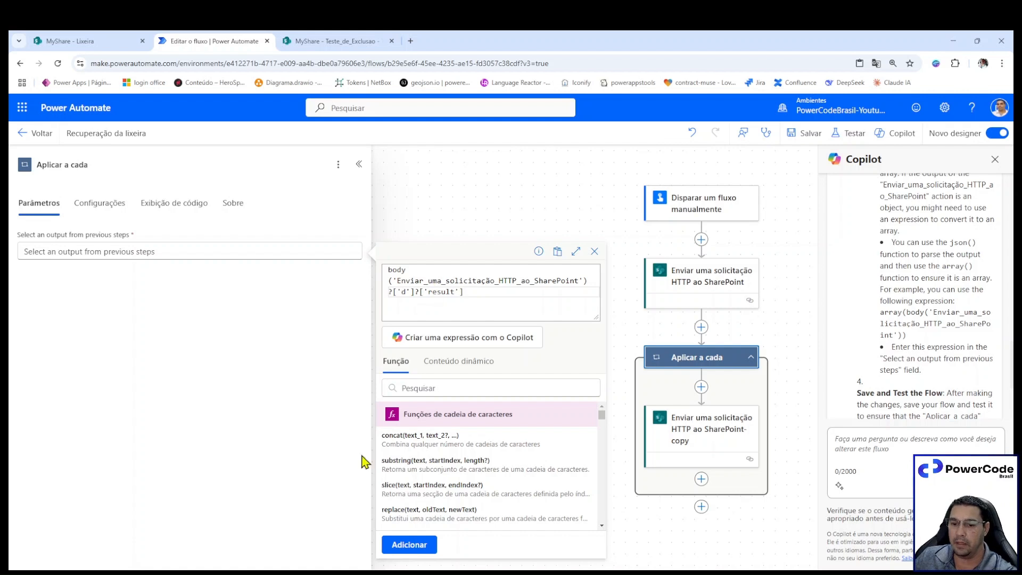
{"action": "left_click", "coordinate": [410, 545]}
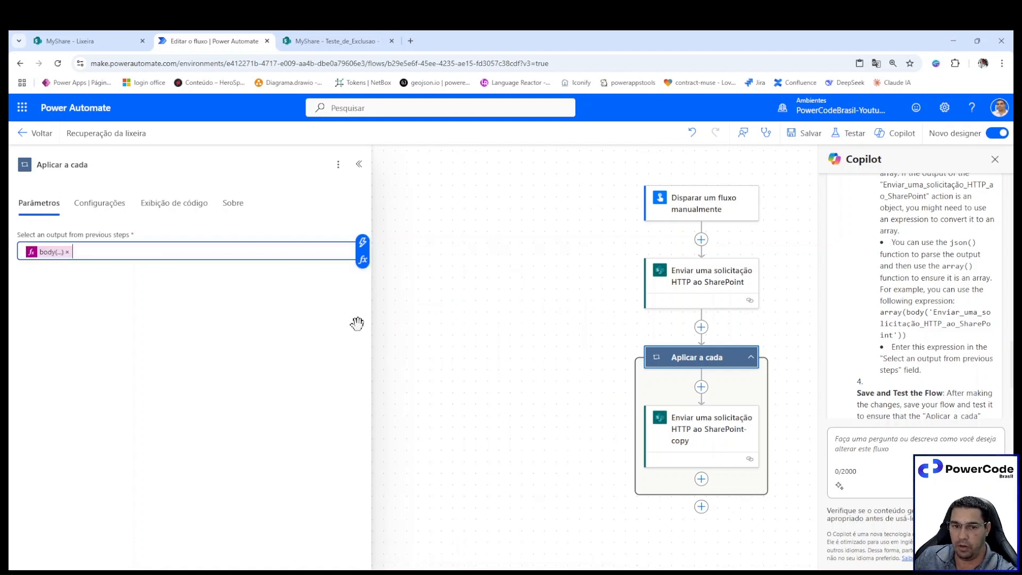
- Save the flow with the new loop input and run it as a manual test
{"action": "left_click", "coordinate": [851, 134]}
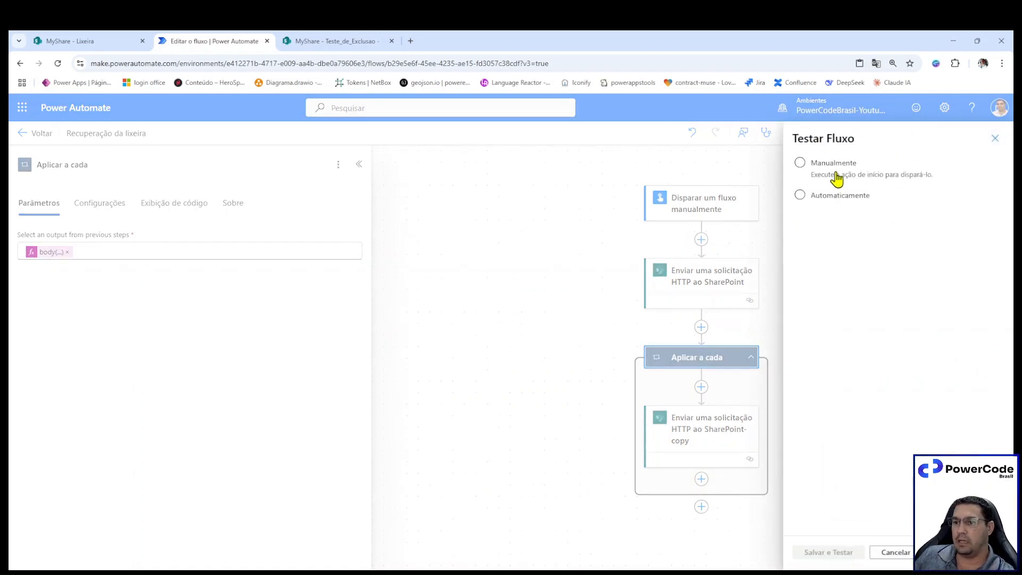
{"action": "left_click", "coordinate": [834, 170]}
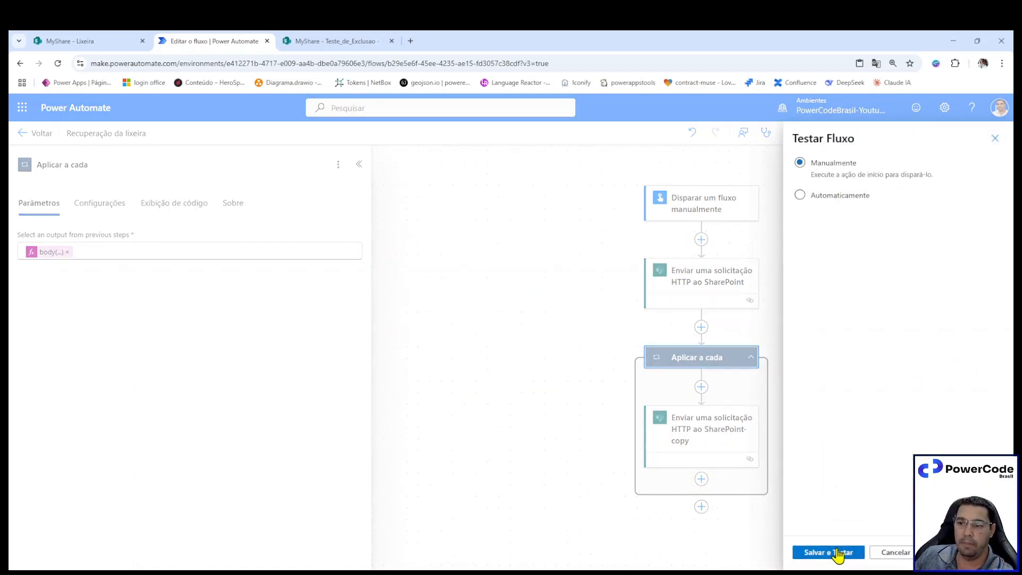
{"action": "left_click", "coordinate": [837, 554]}
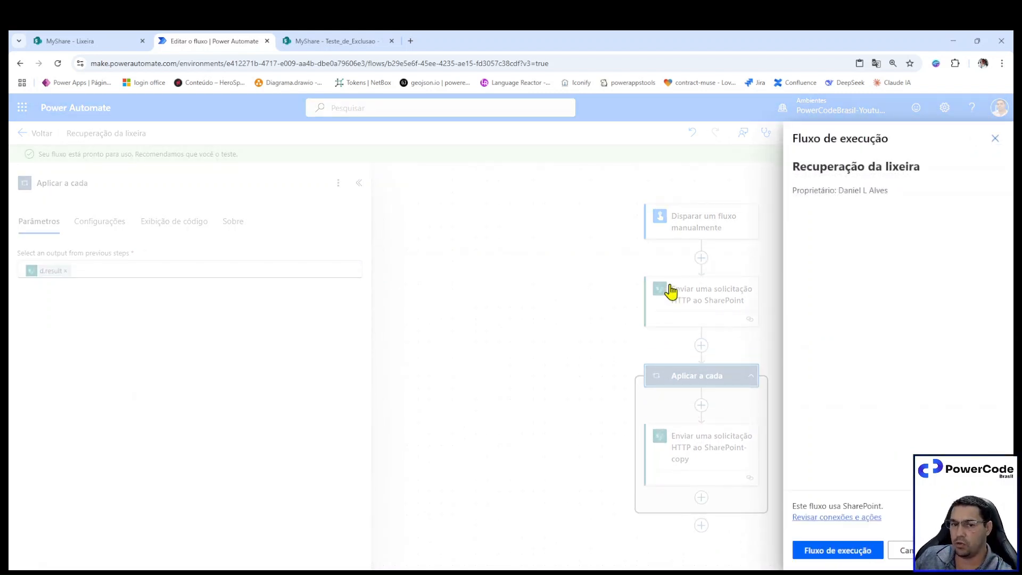
{"action": "left_click", "coordinate": [847, 551]}
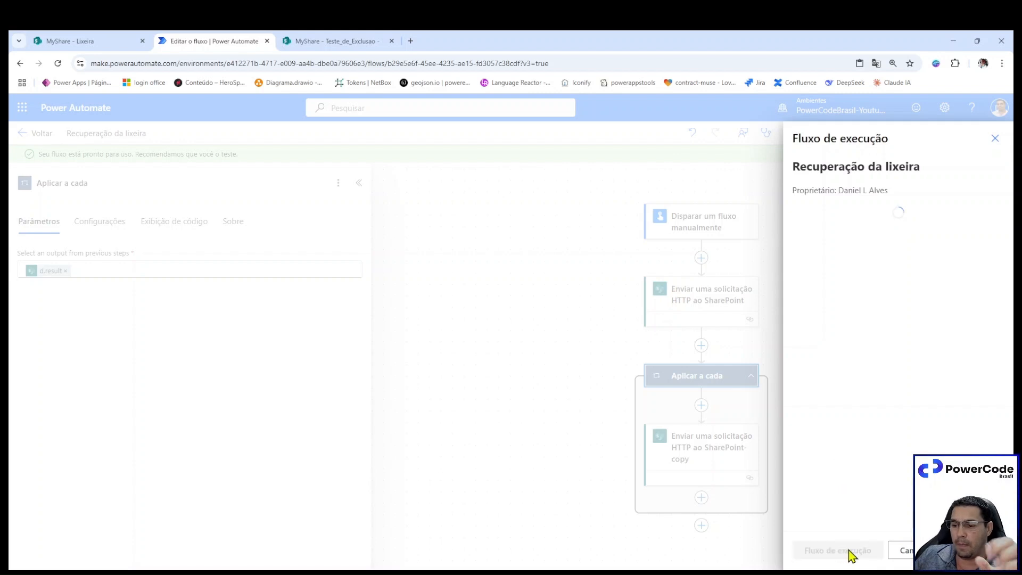
- Finish launching the manual test run, check the Aplicar a cada result and return the flow to editing
{"action": "left_click", "coordinate": [848, 552]}
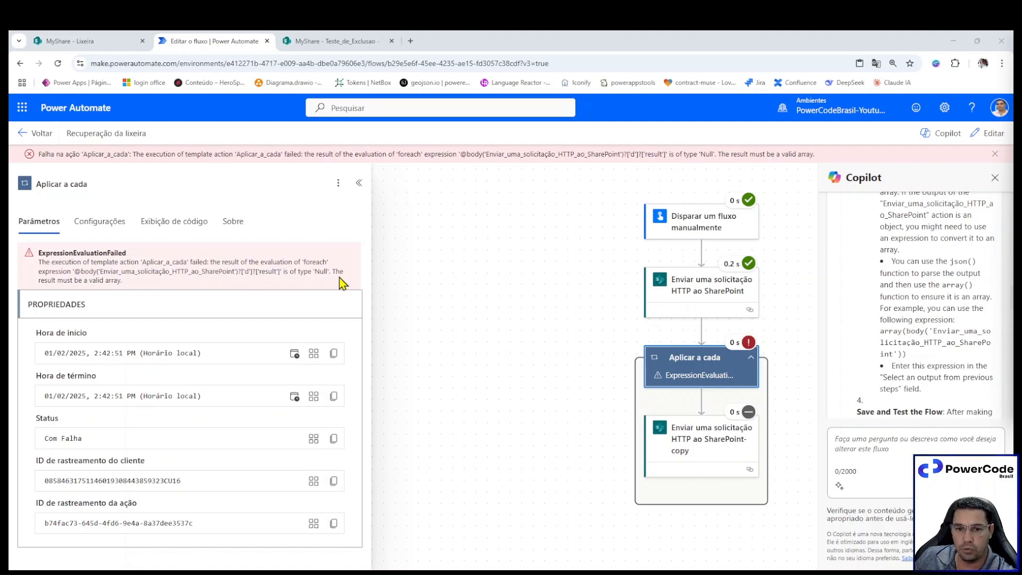
{"action": "left_click", "coordinate": [983, 137]}
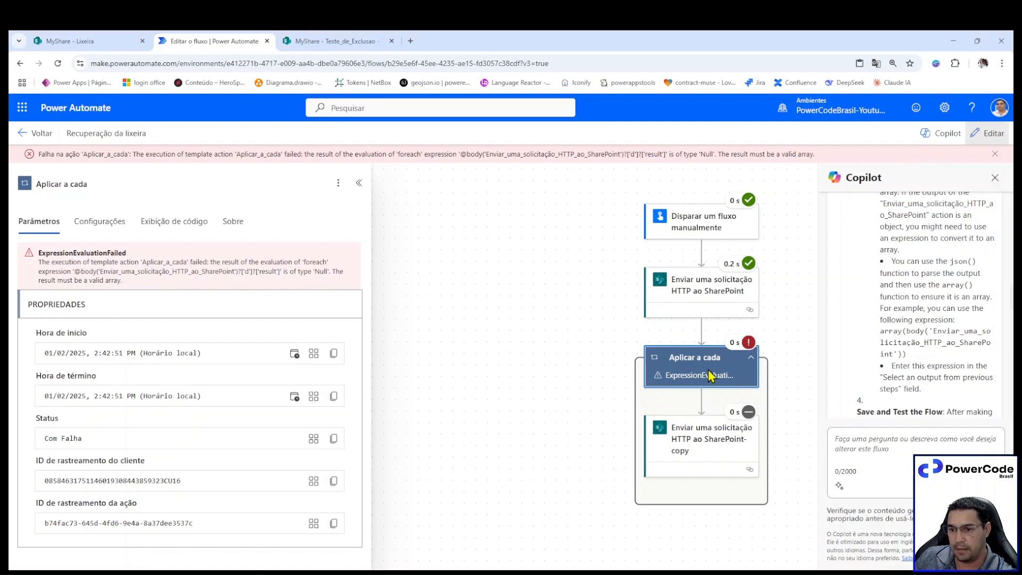
- Clear the Aplicar a cada input and re-enter it as the expression body('Enviar_uma_solicitação_HTTP_ao_SharePoint')?['d']?['result']
{"action": "left_click", "coordinate": [50, 251]}
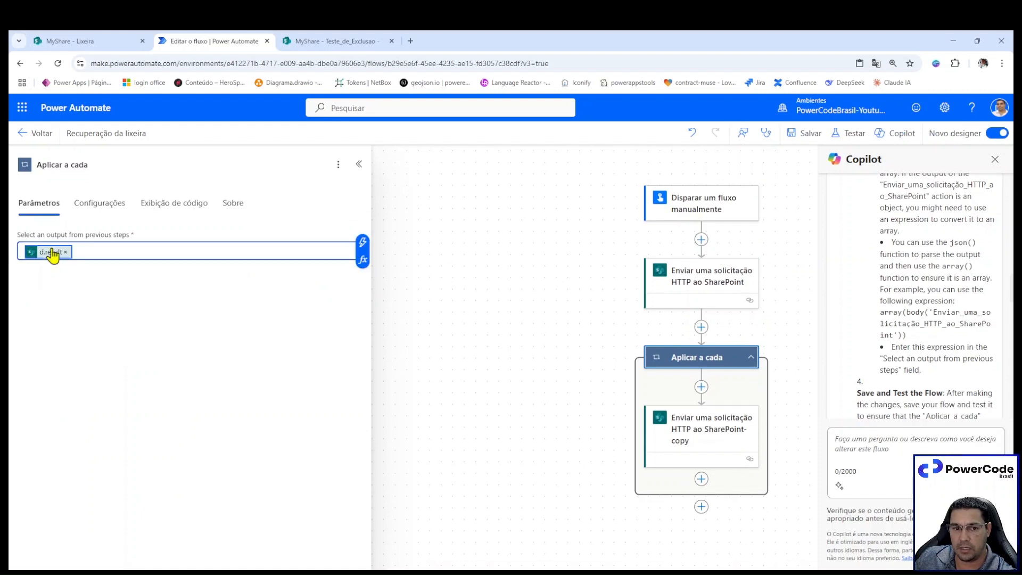
{"action": "left_click", "coordinate": [362, 259]}
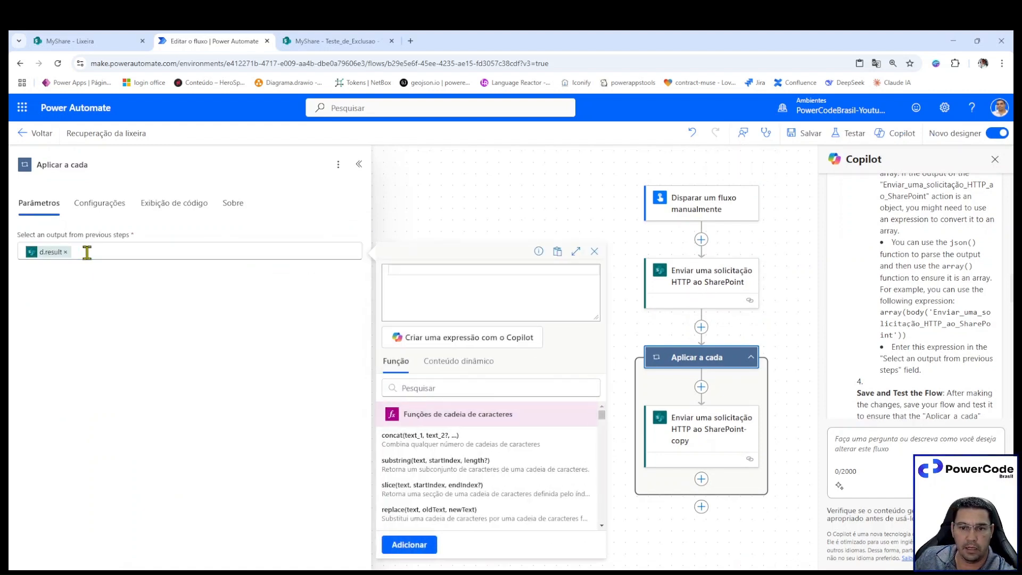
{"action": "left_click_drag", "start_coordinate": [86, 252], "coordinate": [13, 251]}
{"action": "key", "text": "BackSpace"}
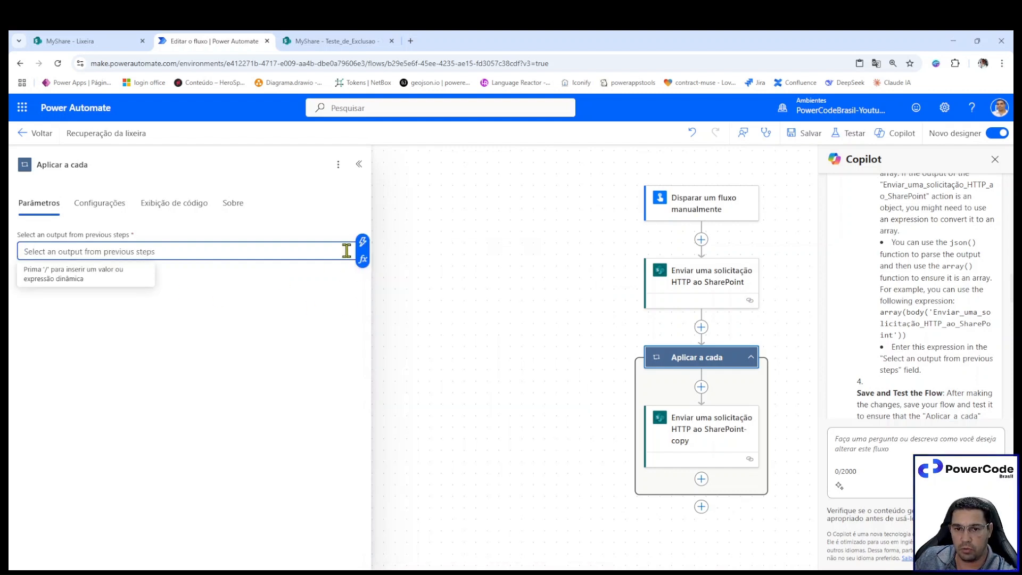
{"action": "left_click", "coordinate": [363, 260]}
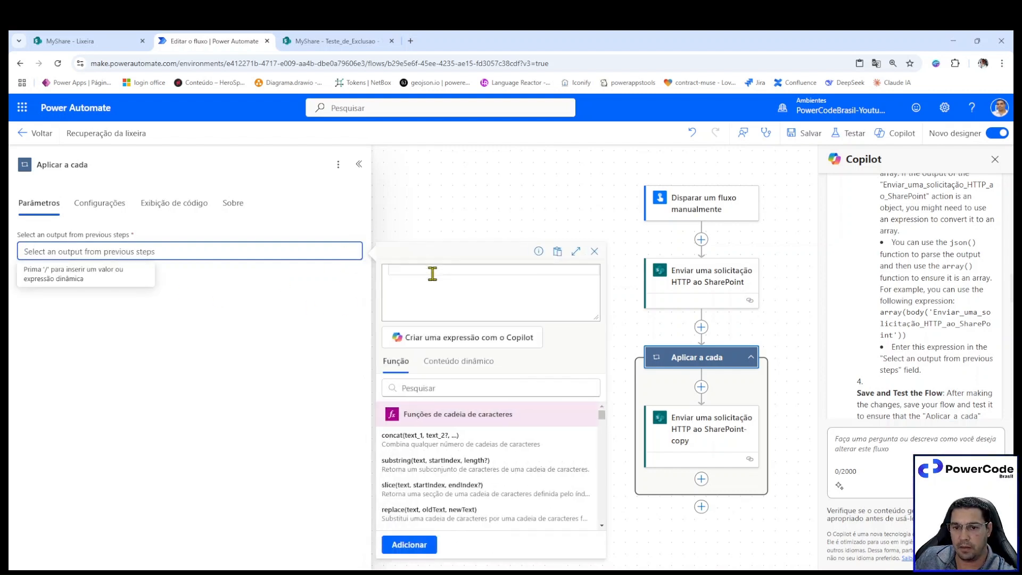
{"action": "type", "text": "@{body('Enviar_uma_solicitação_HTTP_ao_SharePoint')?['d']?['result']}"}
{"action": "left_click_drag", "start_coordinate": [397, 270], "coordinate": [375, 276]}
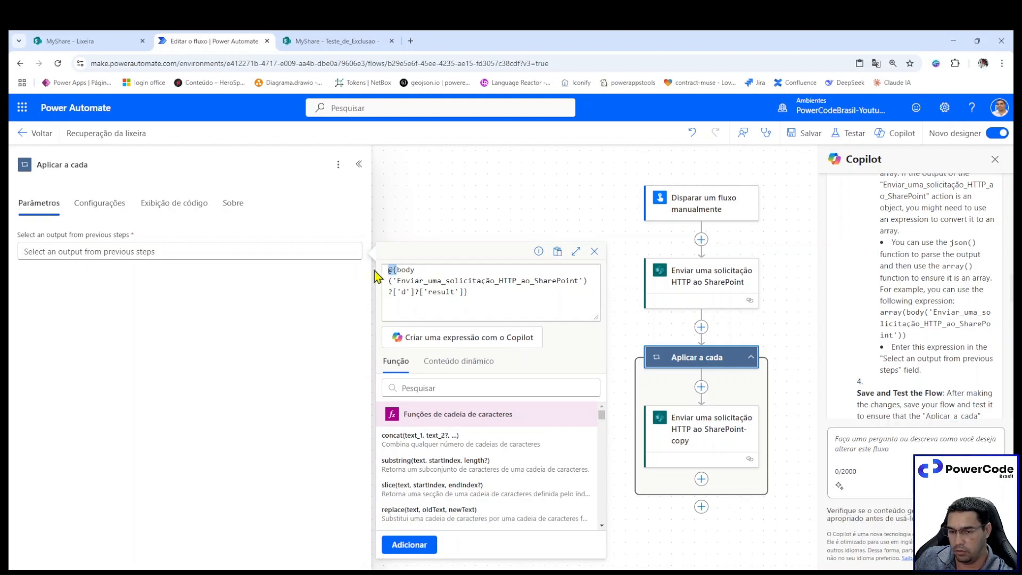
{"action": "key", "text": "BackSpace"}
{"action": "left_click", "coordinate": [484, 292]}
{"action": "key", "text": "BackSpace"}
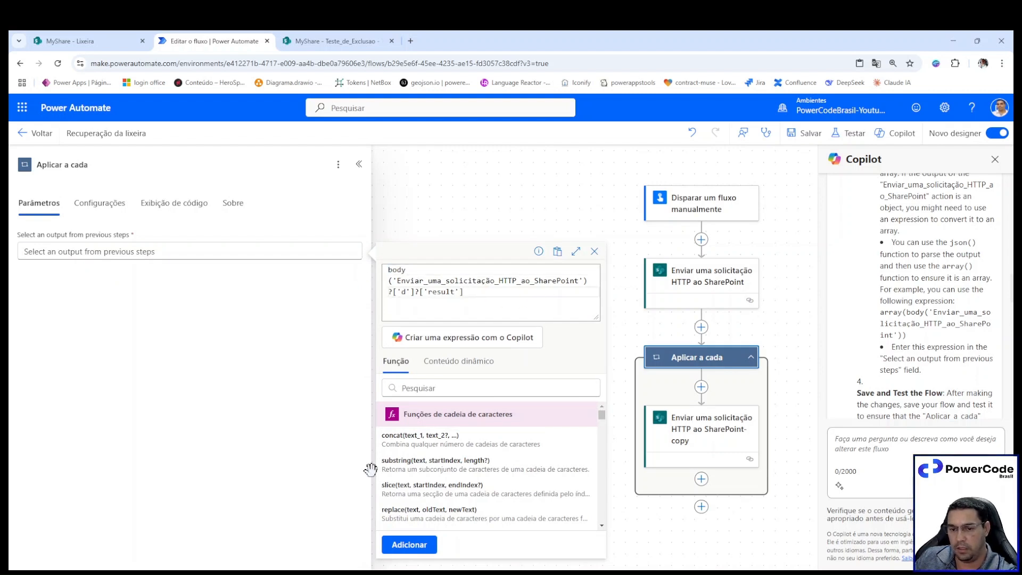
{"action": "left_click", "coordinate": [409, 545]}
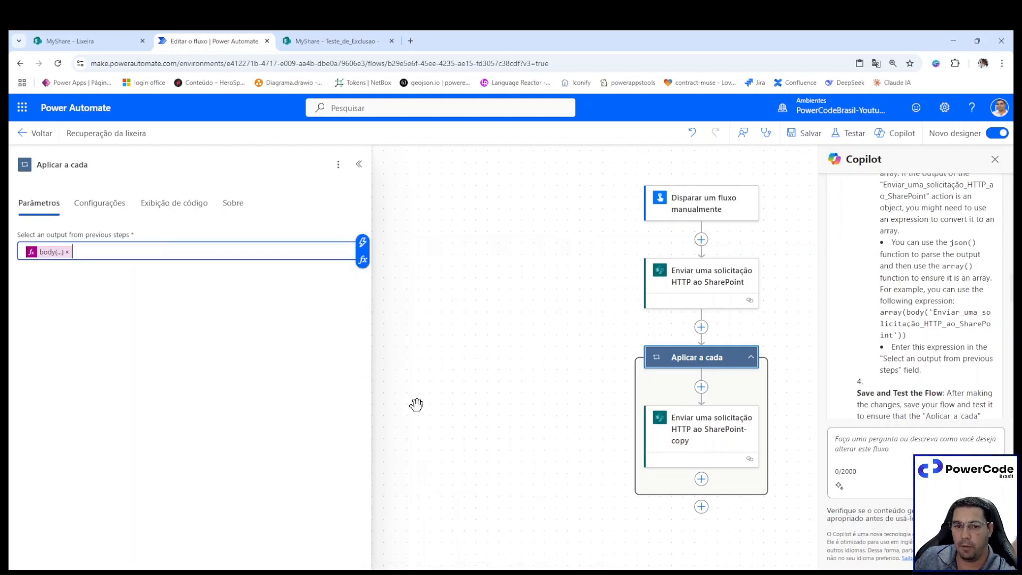
- Save and run the flow as a manual test, and inspect the expression named in the Aplicar a cada result
{"action": "left_click", "coordinate": [851, 133]}
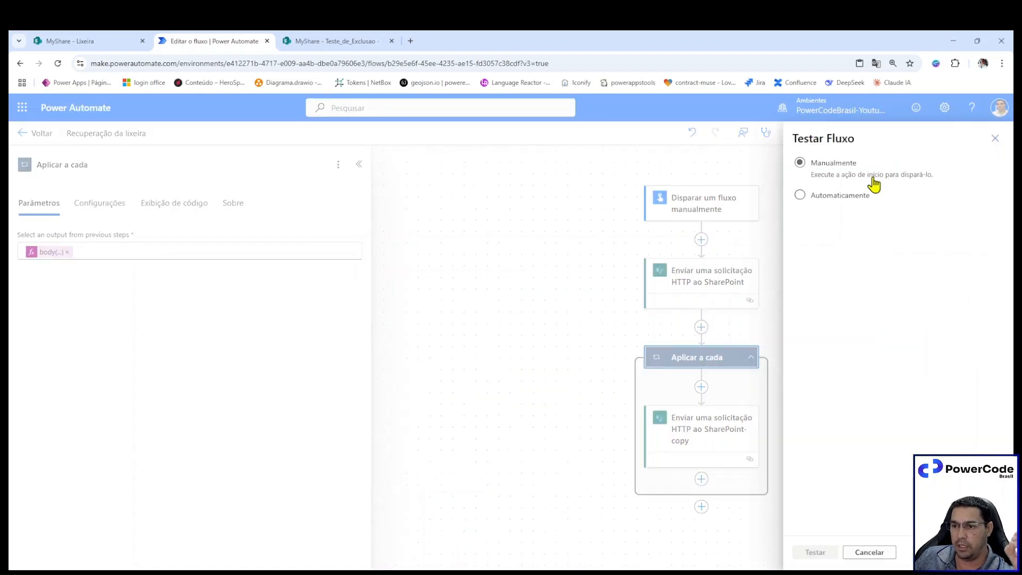
{"action": "left_click", "coordinate": [846, 171]}
{"action": "left_click", "coordinate": [823, 552]}
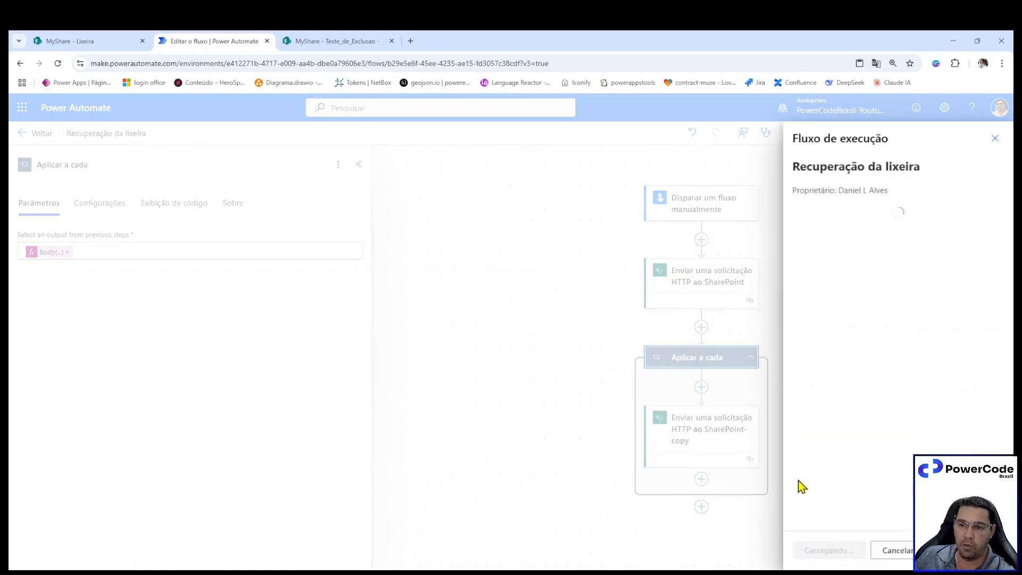
{"action": "left_click", "coordinate": [832, 549]}
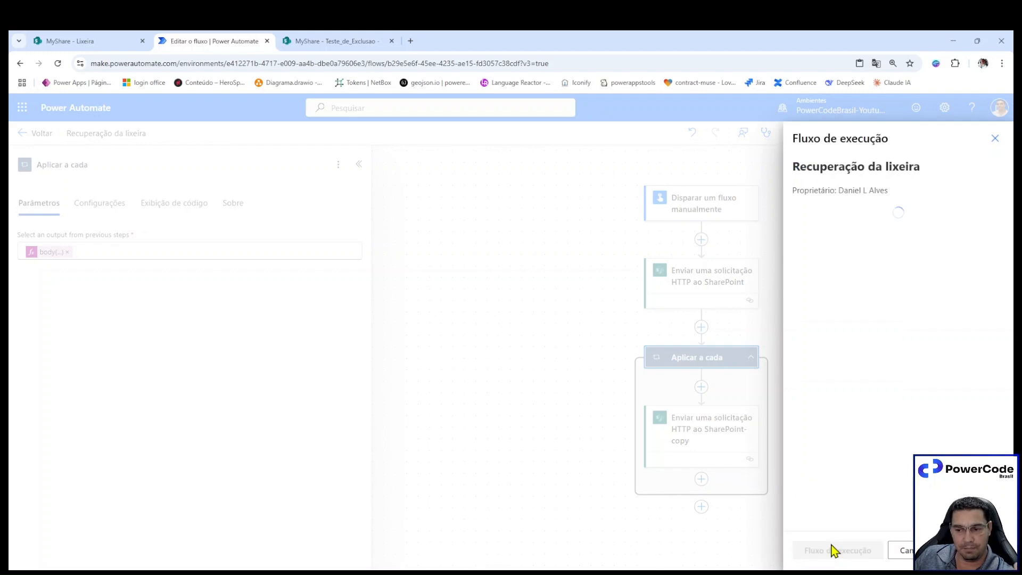
{"action": "left_click", "coordinate": [833, 551]}
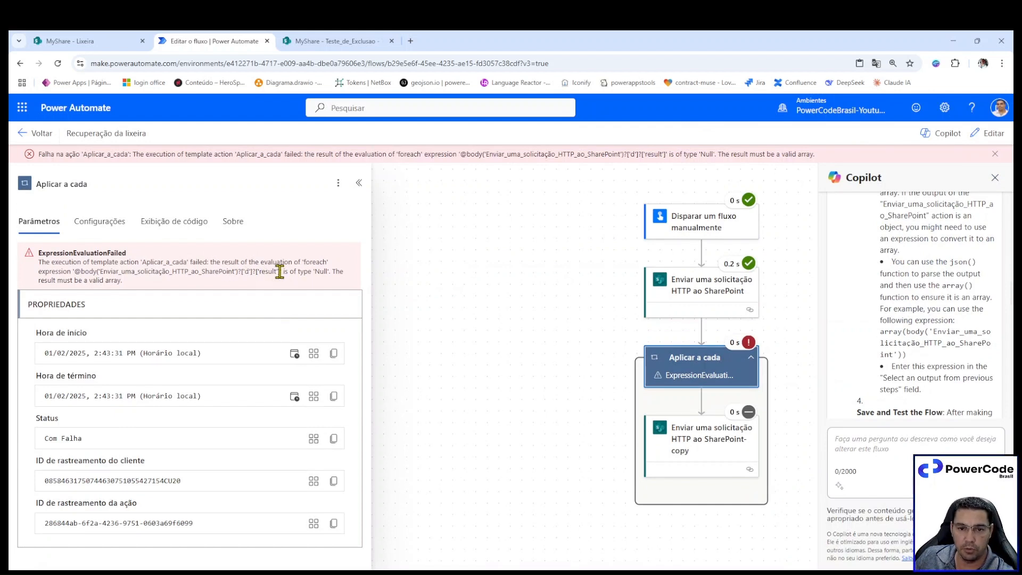
{"action": "left_click_drag", "start_coordinate": [278, 271], "coordinate": [258, 272]}
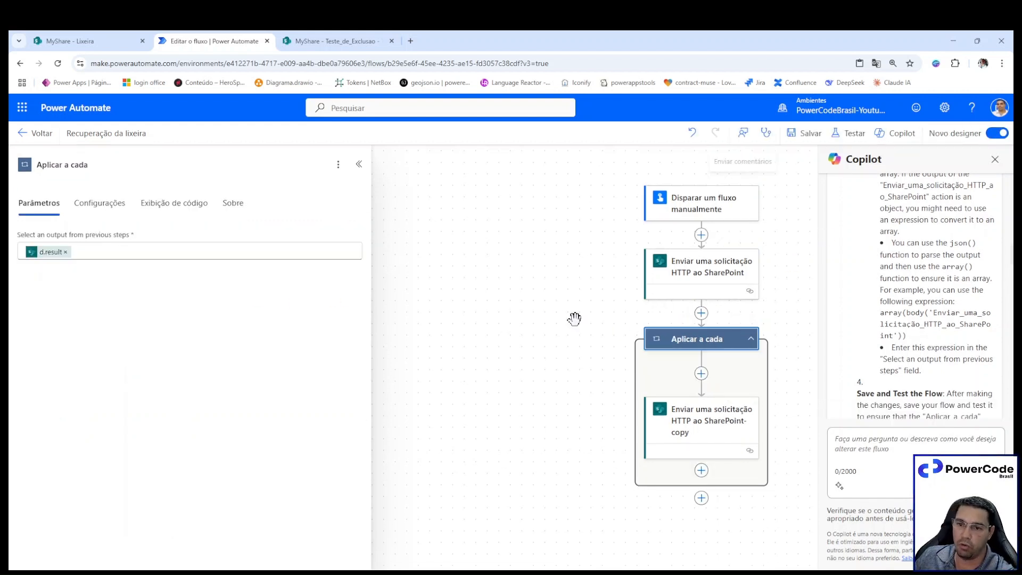
- Replace the Aplicar a cada input with the expression body('Enviar_uma_solicitação_HTTP_ao_SharePoint')?['d']?['results']
{"action": "left_click_drag", "start_coordinate": [112, 253], "coordinate": [8, 252]}
{"action": "key", "text": "BackSpace"}
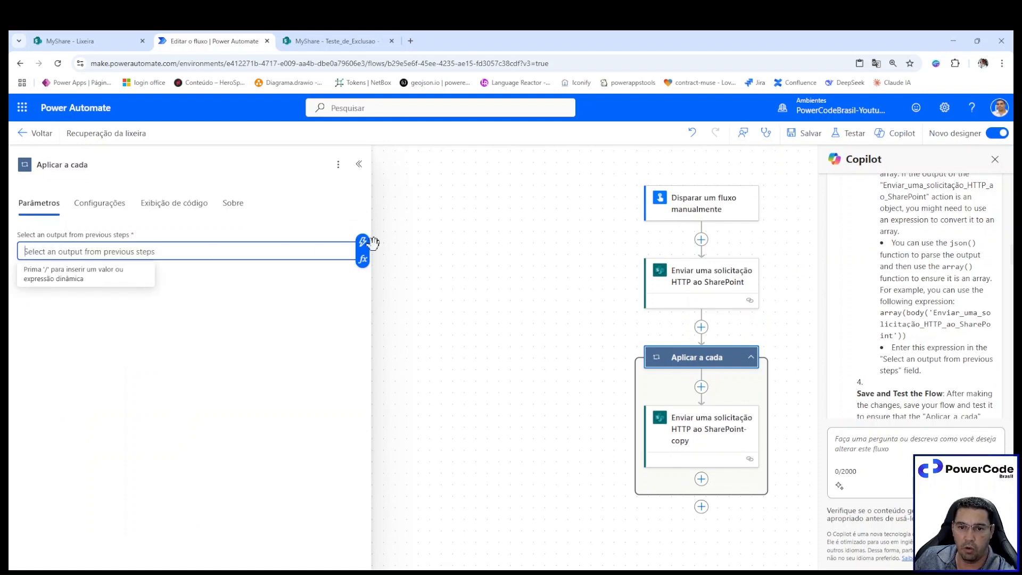
{"action": "left_click", "coordinate": [363, 260]}
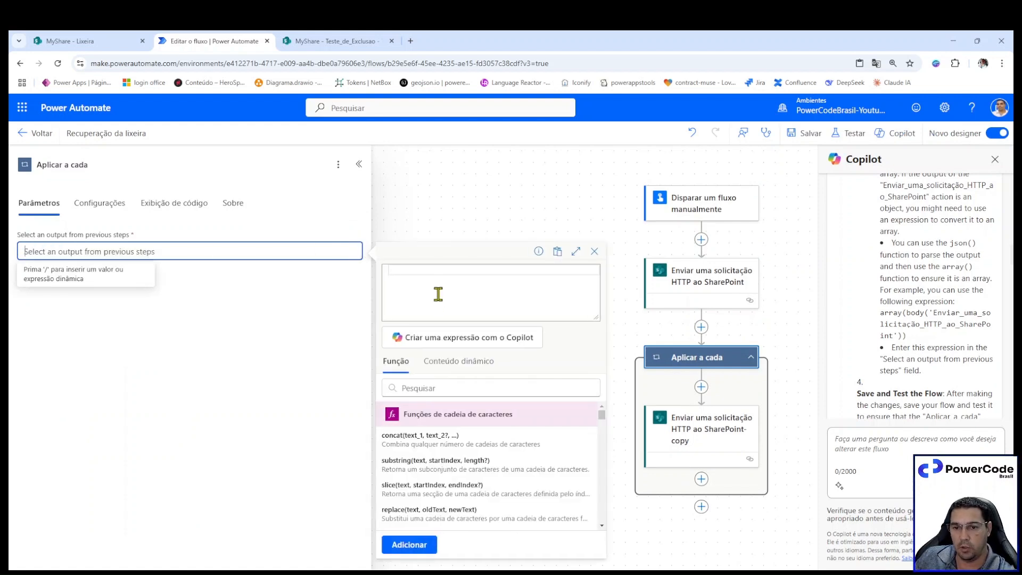
{"action": "left_click", "coordinate": [438, 292]}
{"action": "type", "text": "@{body('Enviar_uma_solicitação_HTTP_ao_SharePoint')?['d']?['result']}"}
{"action": "key", "text": "BackSpace"}
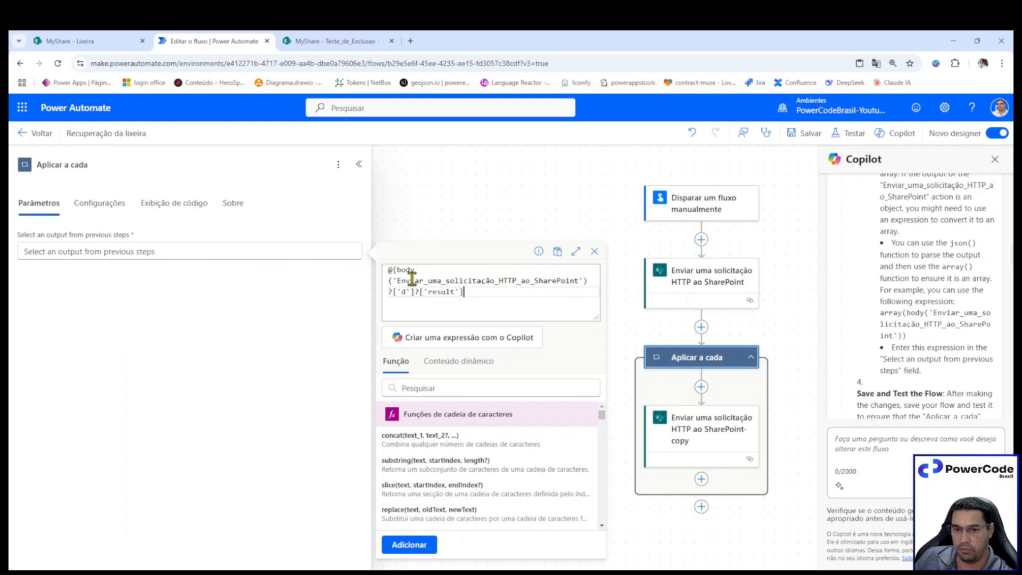
{"action": "left_click", "coordinate": [398, 272]}
{"action": "key", "text": "BackSpace"}
{"action": "key", "text": "BackSpace"}
{"action": "left_click", "coordinate": [454, 292]}
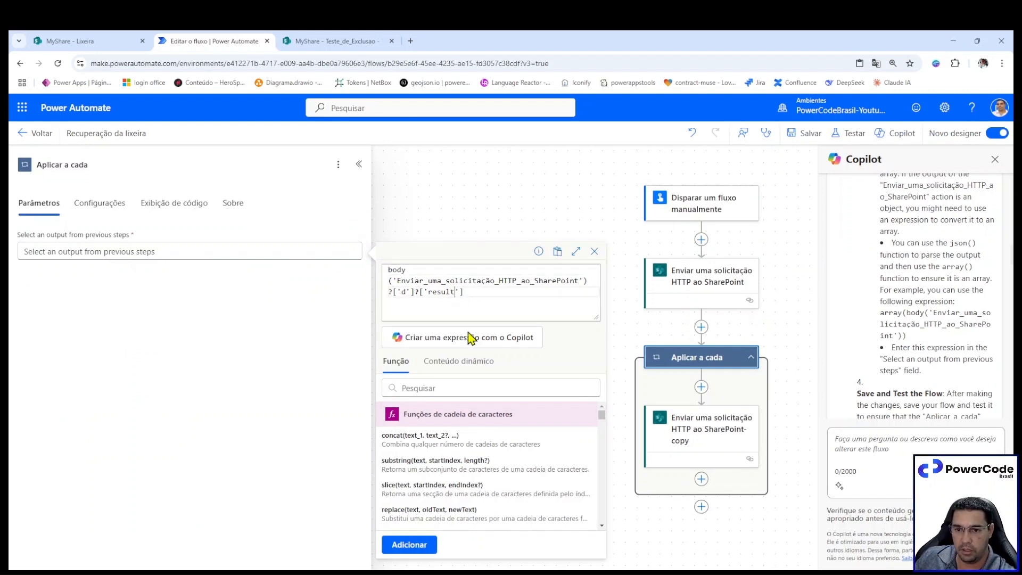
{"action": "type", "text": "s"}
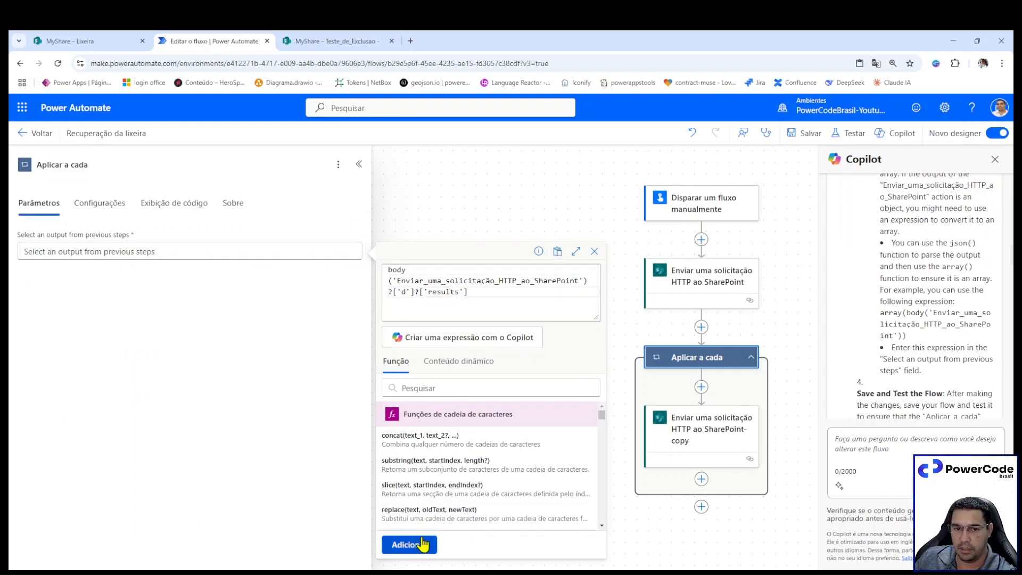
{"action": "left_click", "coordinate": [423, 543]}
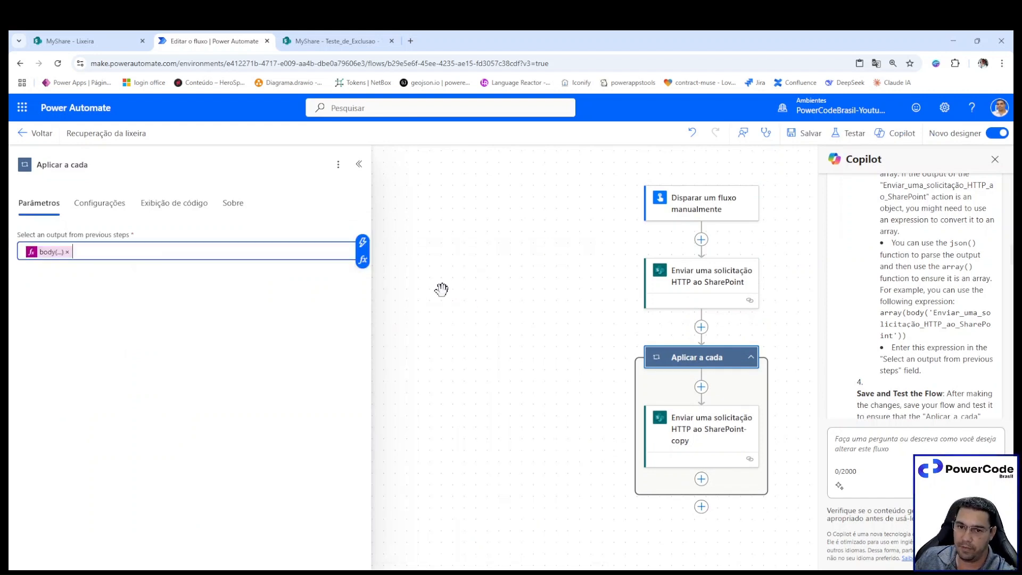
- Save the flow with the corrected results expression, run it as a manual test and check the loop's iterations
{"action": "left_click", "coordinate": [847, 134]}
{"action": "left_click", "coordinate": [812, 165]}
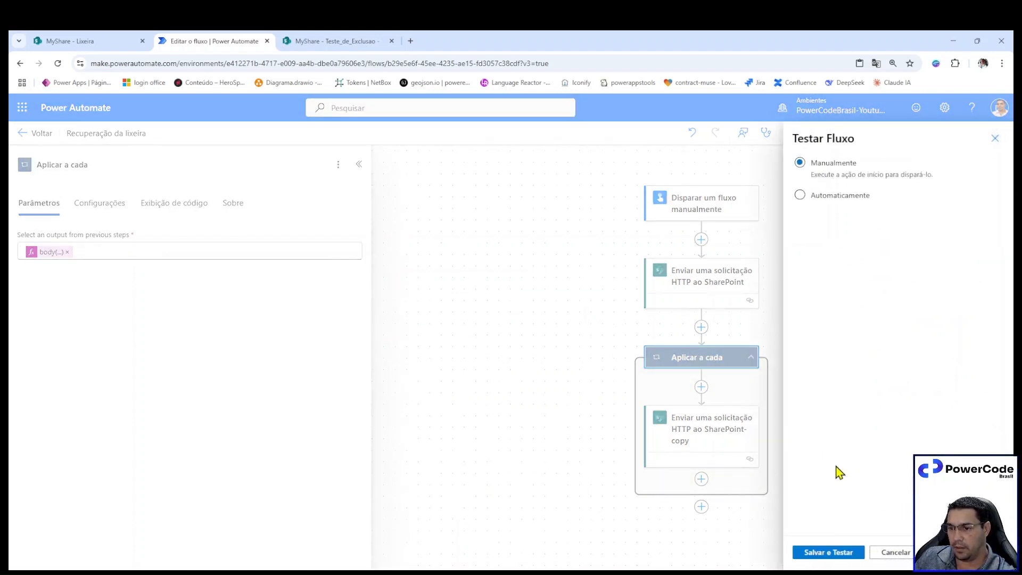
{"action": "left_click", "coordinate": [819, 556]}
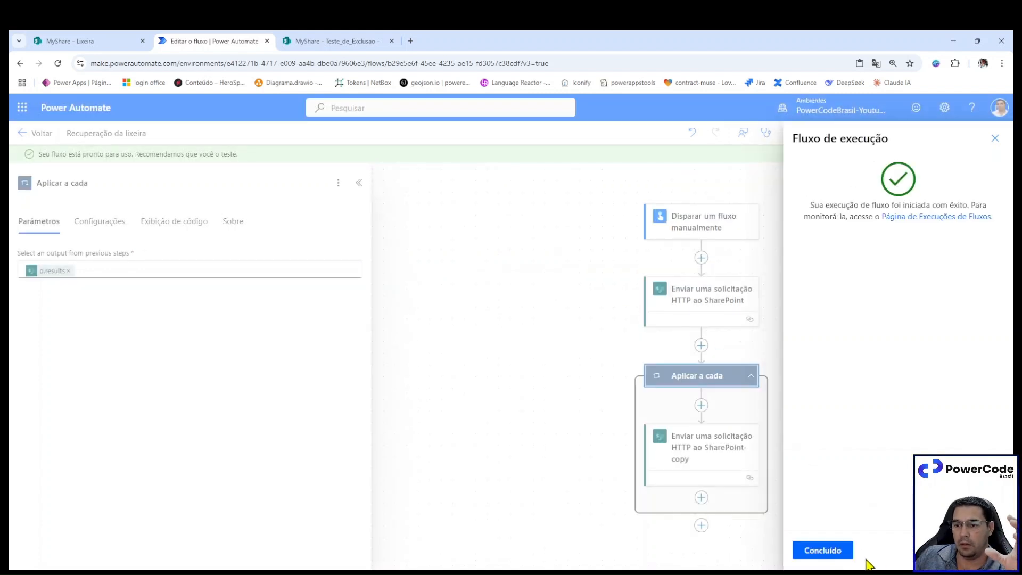
{"action": "left_click", "coordinate": [831, 553]}
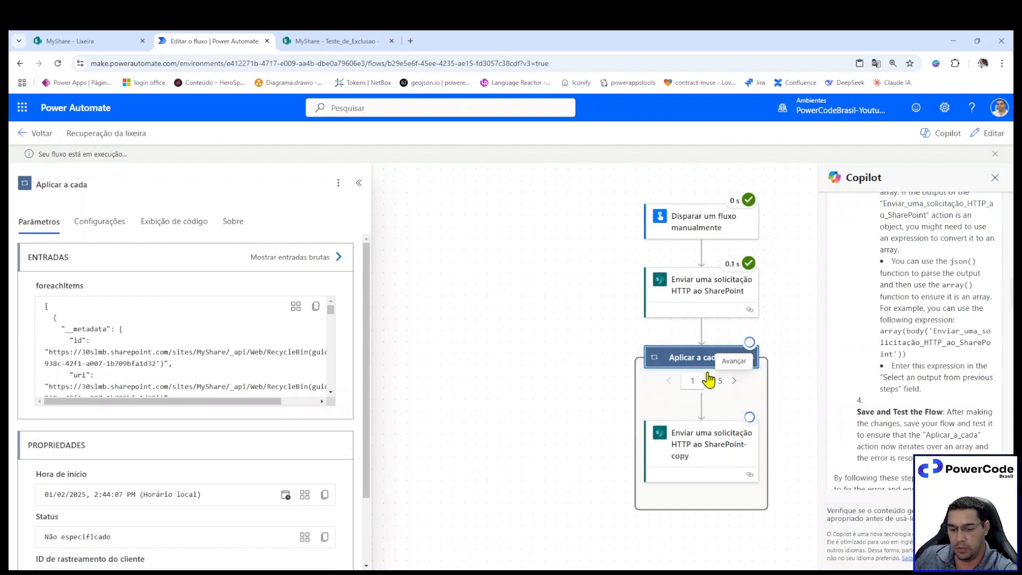
{"action": "left_click_drag", "start_coordinate": [711, 371], "coordinate": [746, 393]}
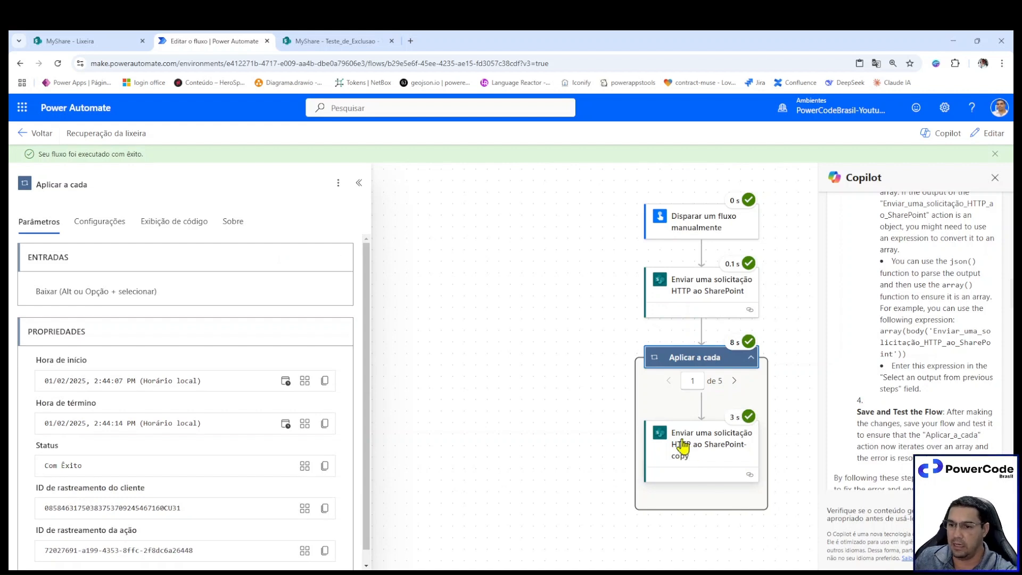
- Open the first HTTP request's raw outputs and examine how body, d and results are nested in the response
{"action": "left_click", "coordinate": [679, 286]}
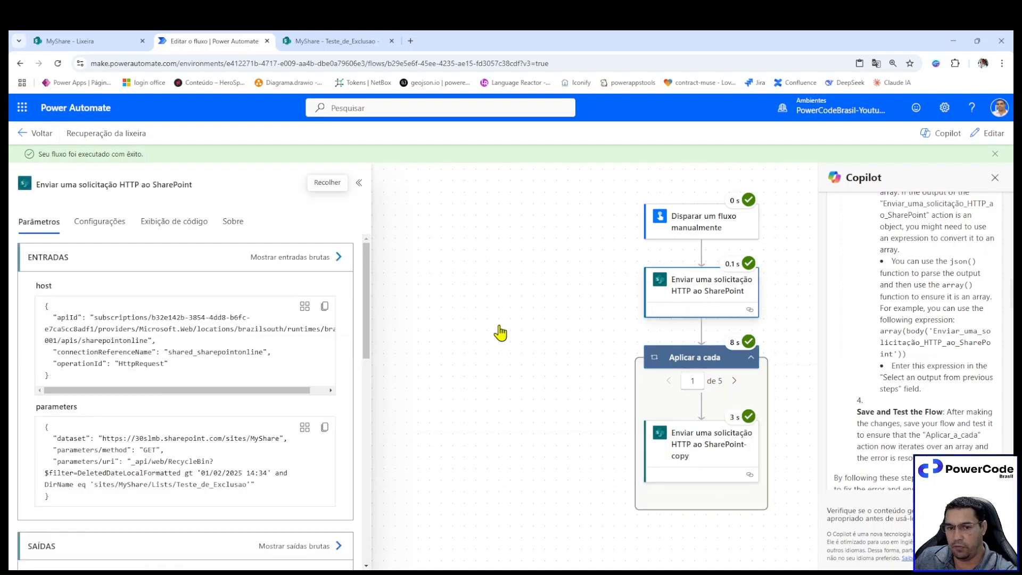
{"action": "scroll", "coordinate": [294, 431], "scroll_direction": "down", "scroll_amount": 8}
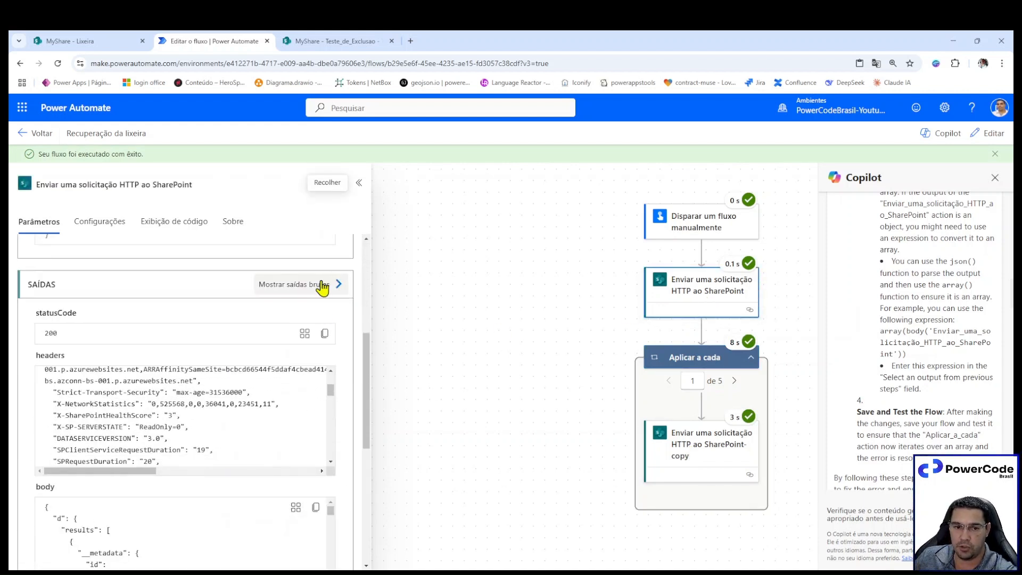
{"action": "scroll", "coordinate": [338, 288], "scroll_direction": "up", "scroll_amount": 1}
{"action": "left_click", "coordinate": [282, 329]}
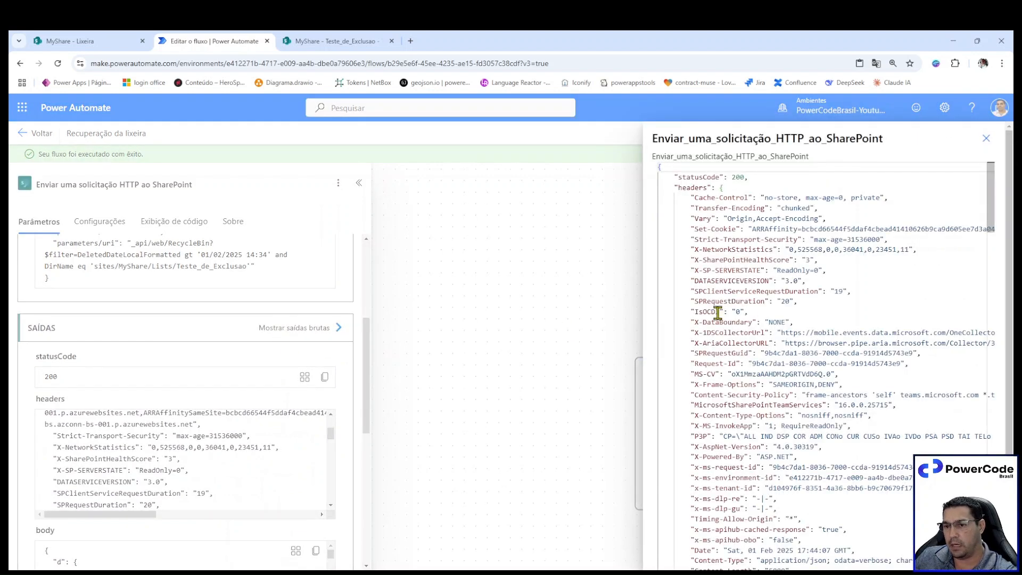
{"action": "scroll", "coordinate": [715, 304], "scroll_direction": "down", "scroll_amount": 5}
{"action": "scroll", "coordinate": [715, 312], "scroll_direction": "down", "scroll_amount": 3}
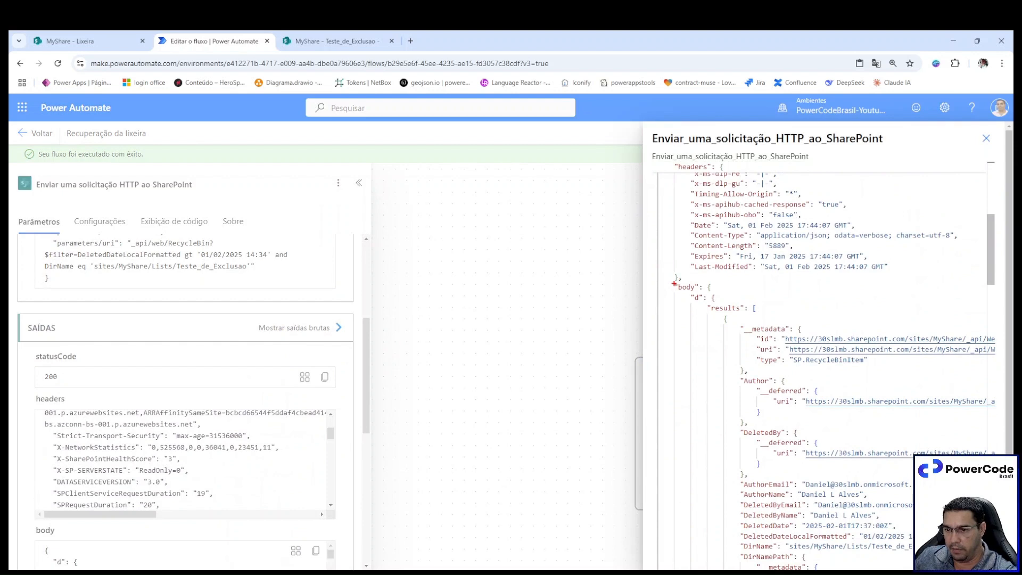
{"action": "left_click_drag", "start_coordinate": [674, 284], "coordinate": [775, 316]}
{"action": "key", "text": "Escape"}
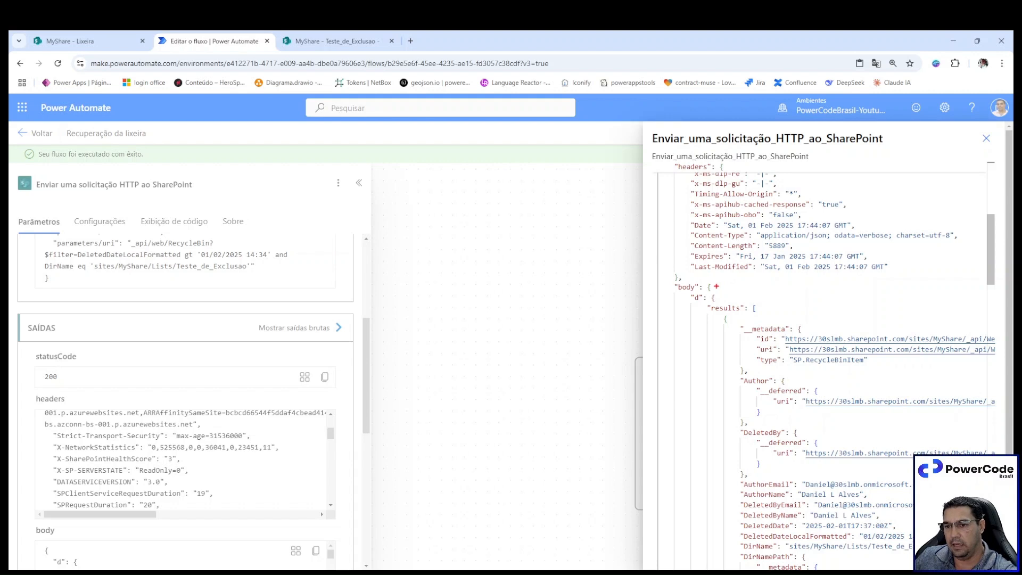
{"action": "left_click_drag", "start_coordinate": [719, 291], "coordinate": [788, 278]}
{"action": "mouse_move", "coordinate": [725, 297]}
{"action": "left_mouse_down"}
{"action": "mouse_move", "coordinate": [772, 290]}
{"action": "mouse_move", "coordinate": [813, 303]}
{"action": "left_mouse_up"}
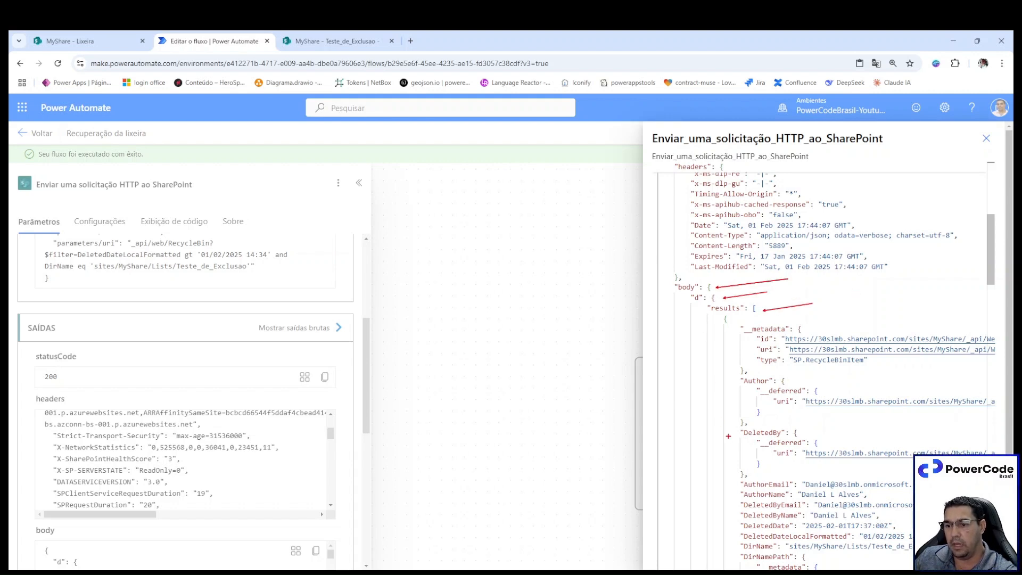
{"action": "key", "text": "Escape"}
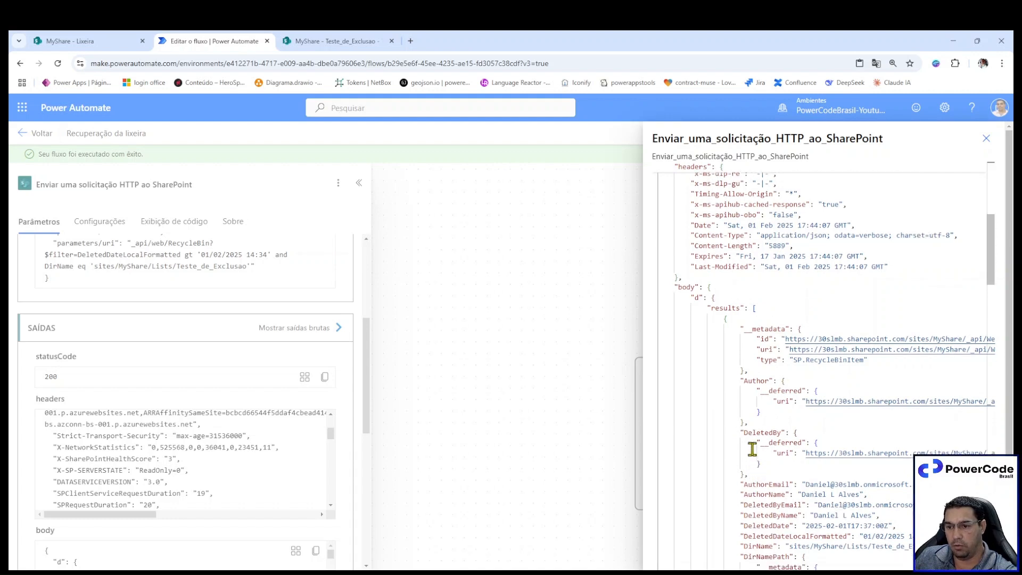
- Examine the Id property of the first deleted item within the results array
{"action": "scroll", "coordinate": [753, 449], "scroll_direction": "down", "scroll_amount": 1}
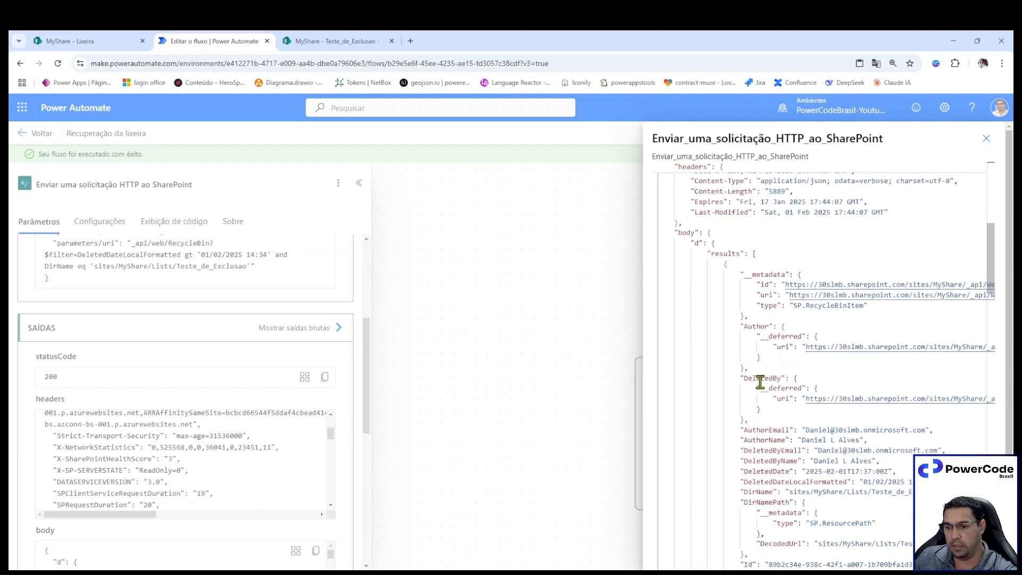
{"action": "scroll", "coordinate": [738, 538], "scroll_direction": "down", "scroll_amount": 1}
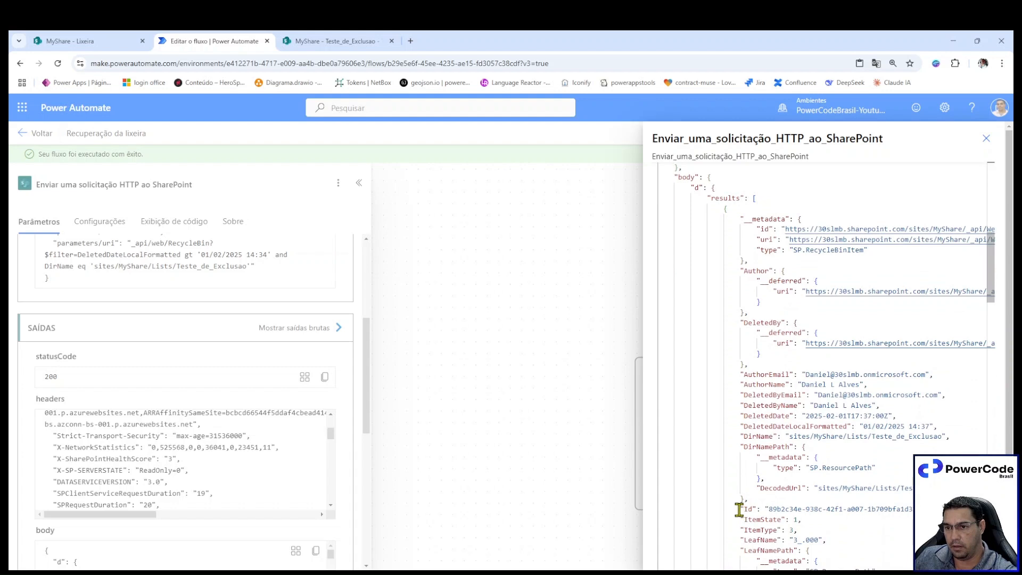
{"action": "key", "text": "ctrl+2"}
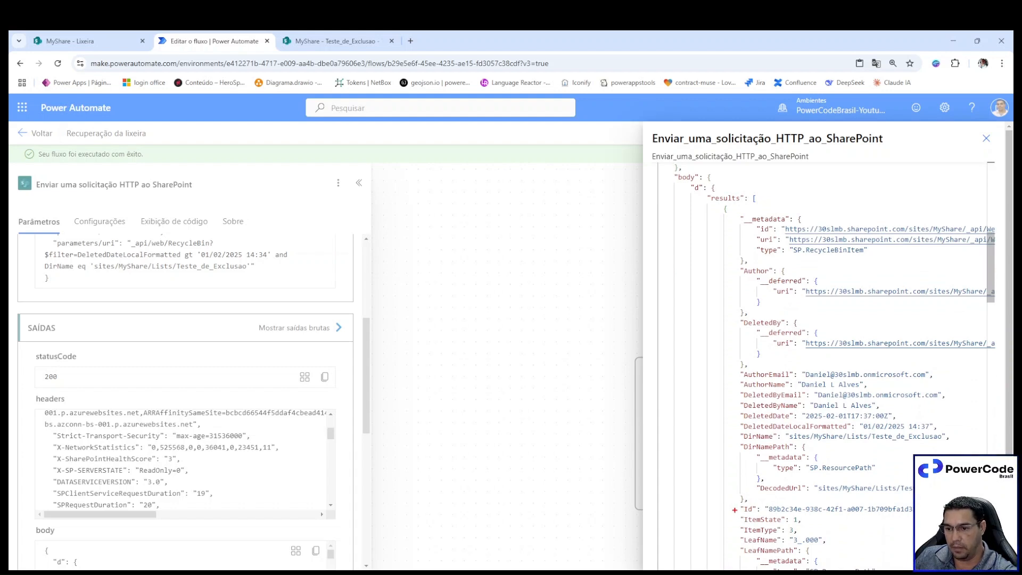
{"action": "left_click_drag", "start_coordinate": [735, 510], "coordinate": [632, 458]}
{"action": "key", "text": "Escape"}
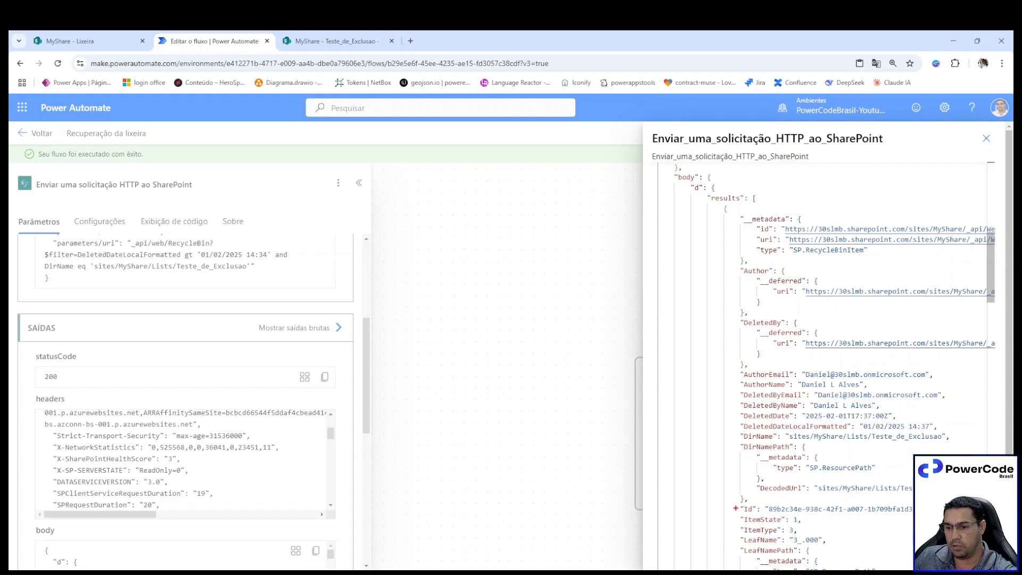
- Examine how the first deleted item's Id sits inside the results array and the d object in the raw outputs
{"action": "left_click_drag", "start_coordinate": [735, 508], "coordinate": [661, 508]}
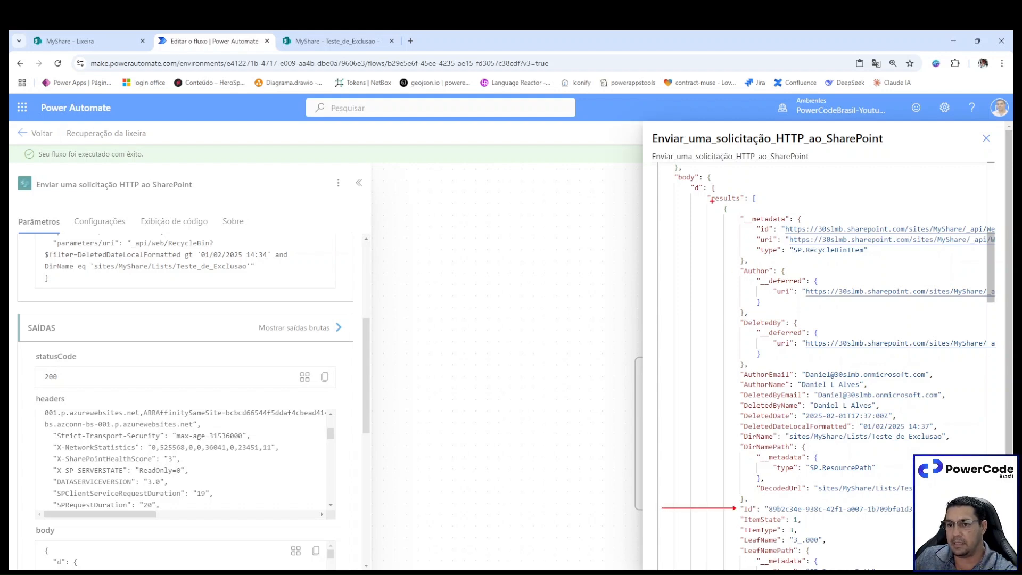
{"action": "left_click_drag", "start_coordinate": [705, 189], "coordinate": [770, 211]}
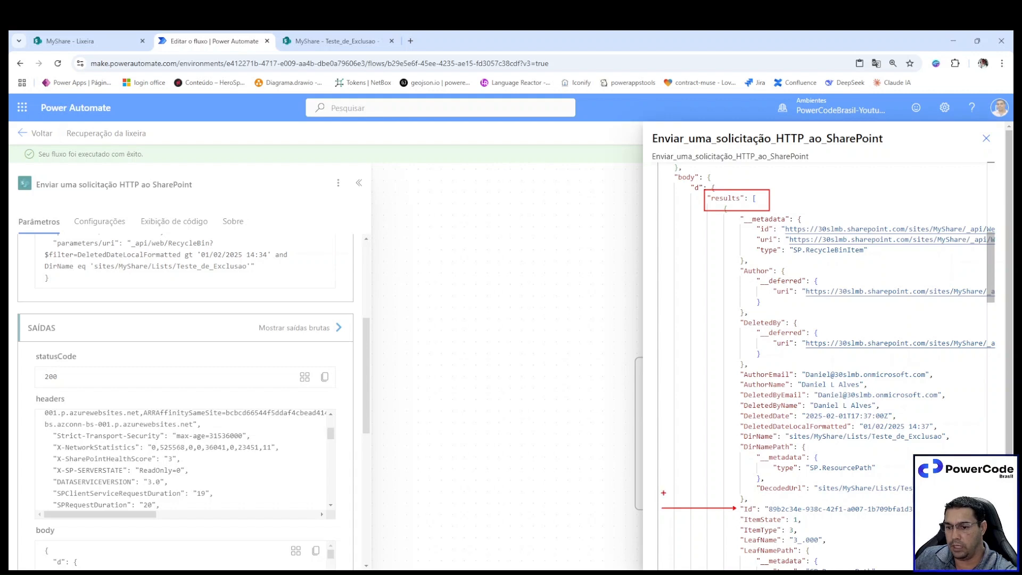
{"action": "left_click_drag", "start_coordinate": [737, 498], "coordinate": [926, 520]}
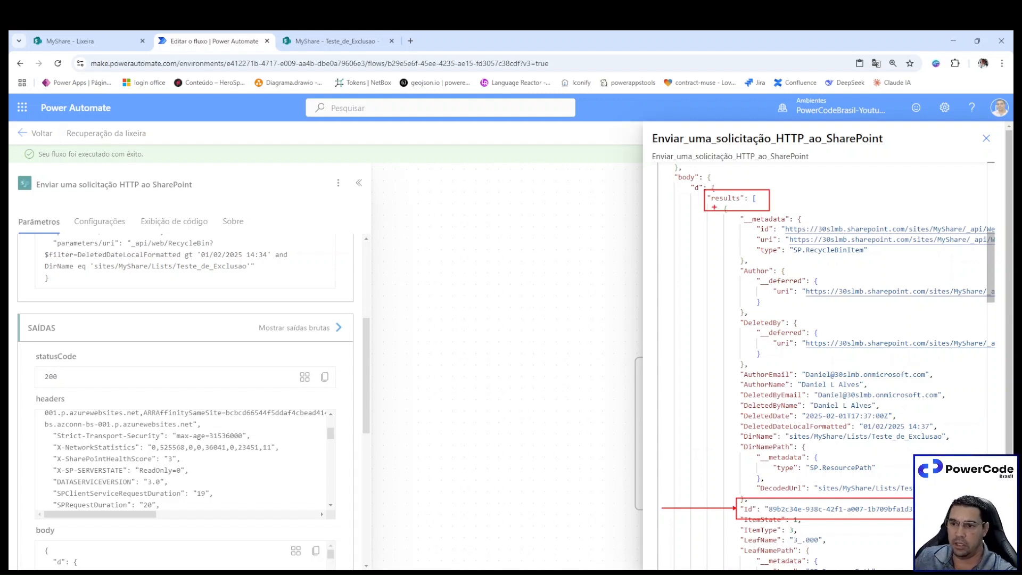
{"action": "left_click_drag", "start_coordinate": [703, 189], "coordinate": [727, 194]}
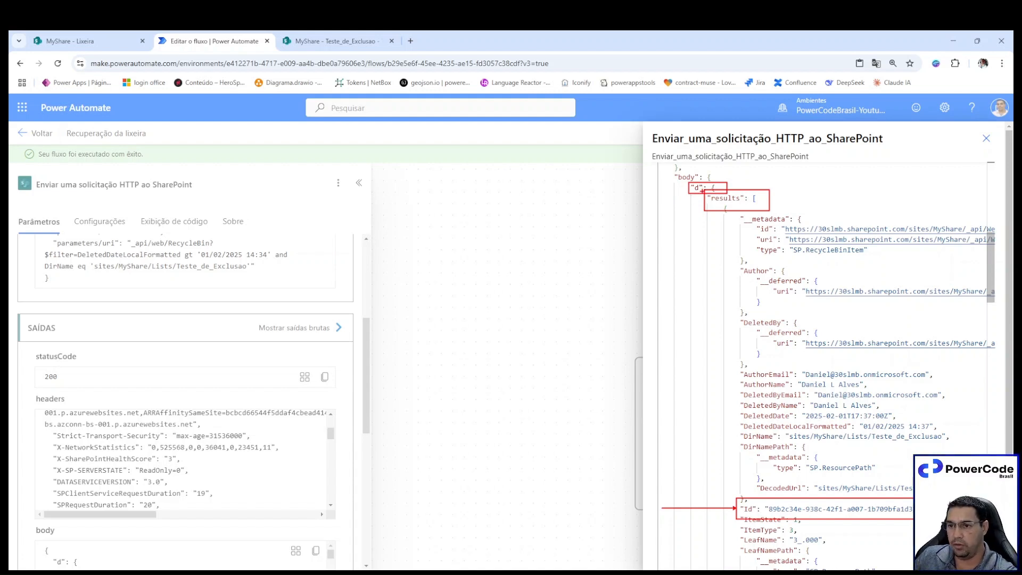
{"action": "left_click_drag", "start_coordinate": [702, 200], "coordinate": [640, 201]}
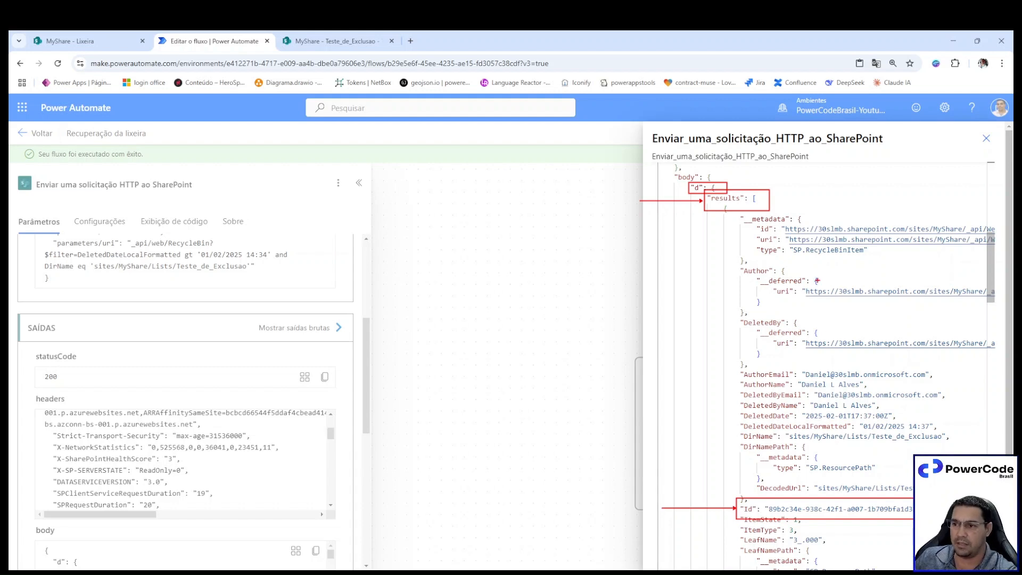
- Close the raw outputs and inspect the foreachItems input of the Aplicar a cada loop
{"action": "left_click", "coordinate": [986, 139]}
{"action": "left_click", "coordinate": [692, 362]}
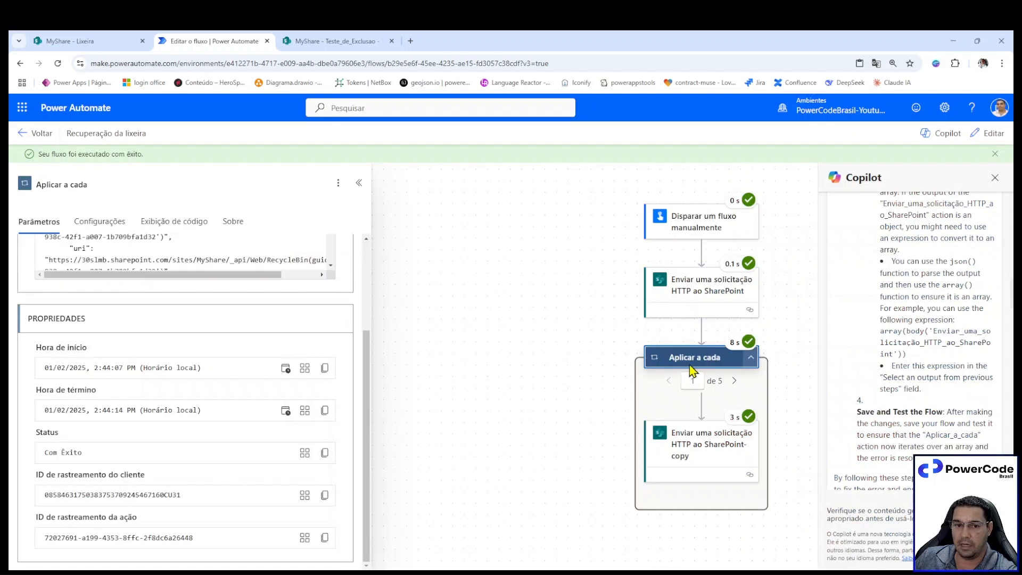
{"action": "scroll", "coordinate": [159, 313], "scroll_direction": "up", "scroll_amount": 3}
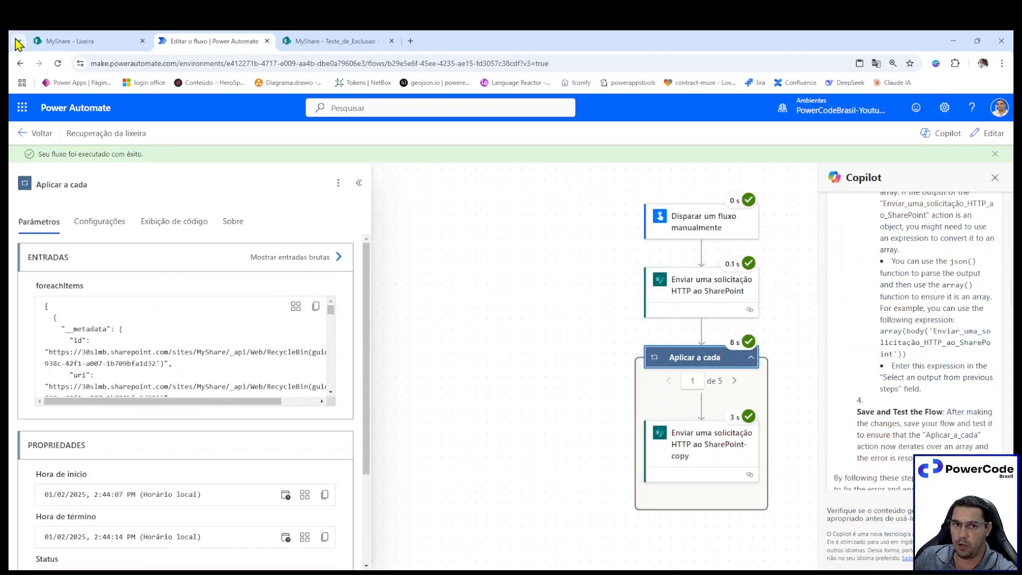
- Reload the MyShare recycle bin and the Teste_de_Exclusao list to check the restored items, and return to the flow run
{"action": "left_click", "coordinate": [106, 42]}
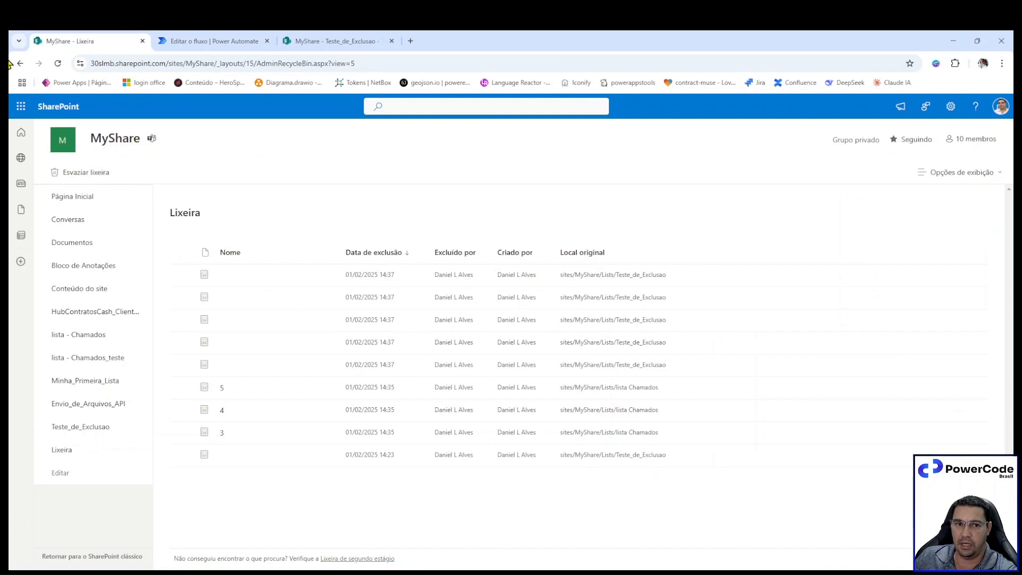
{"action": "left_click", "coordinate": [58, 62]}
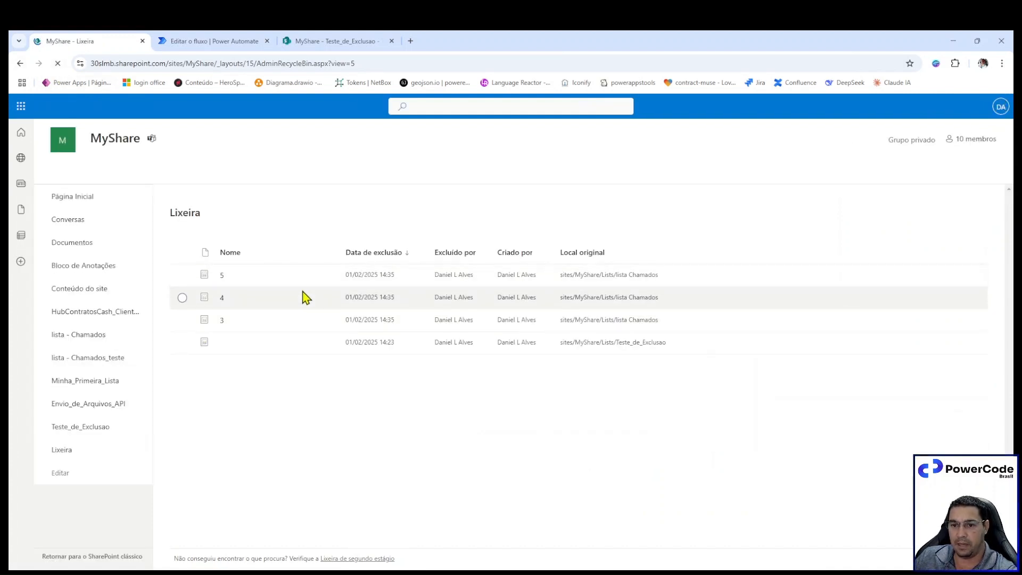
{"action": "left_click", "coordinate": [349, 42]}
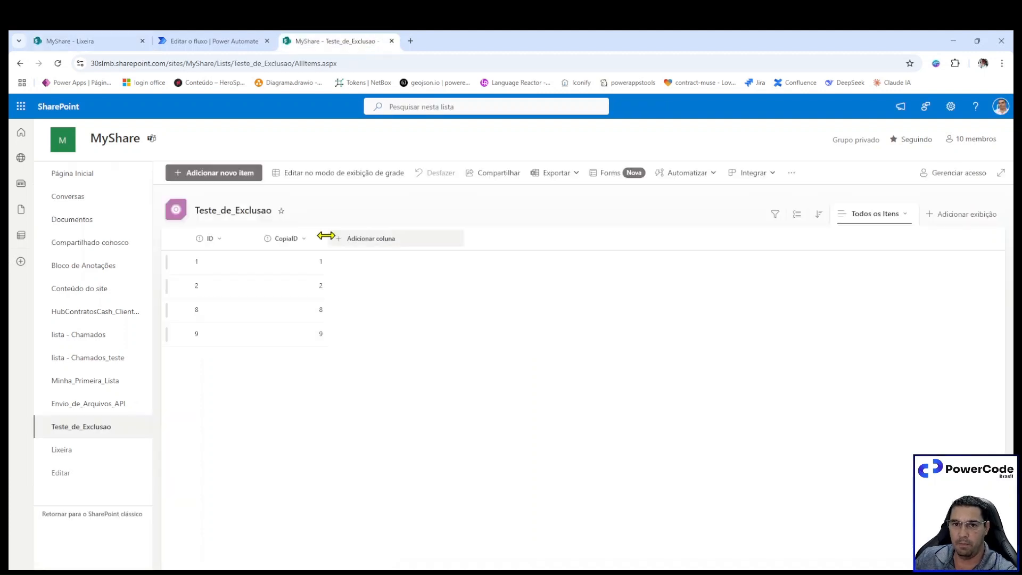
{"action": "left_click", "coordinate": [58, 63]}
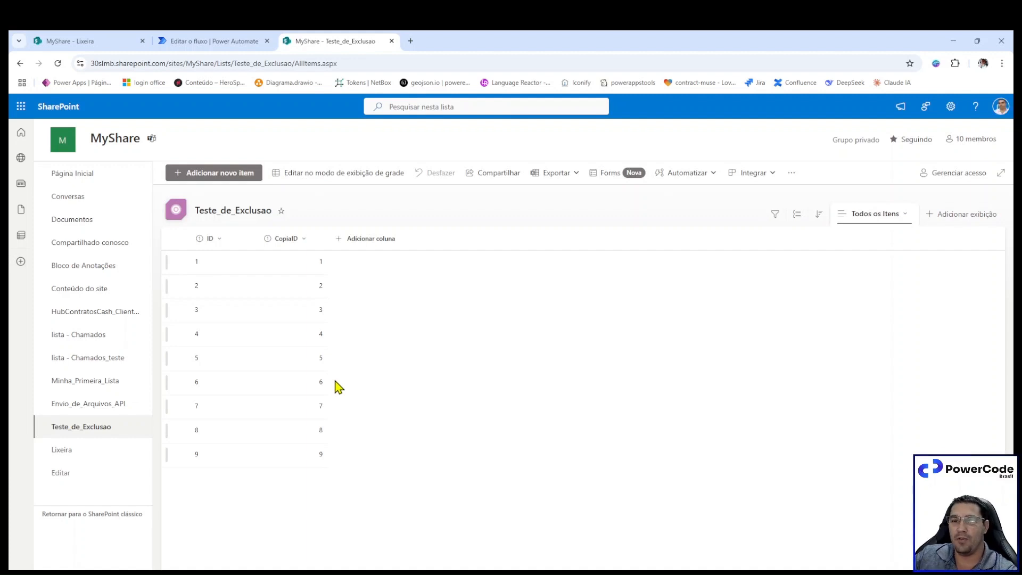
{"action": "left_click", "coordinate": [180, 43]}
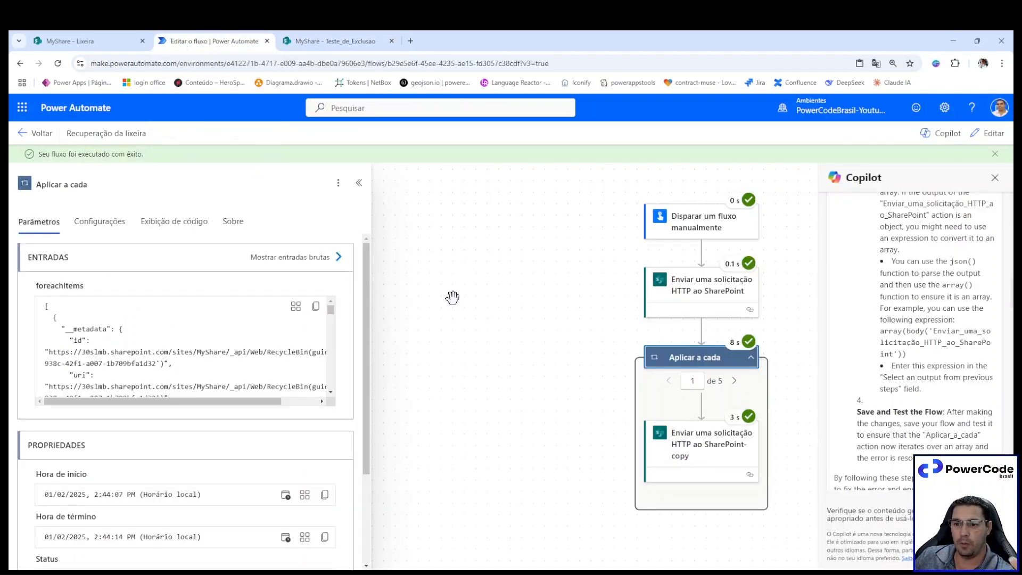